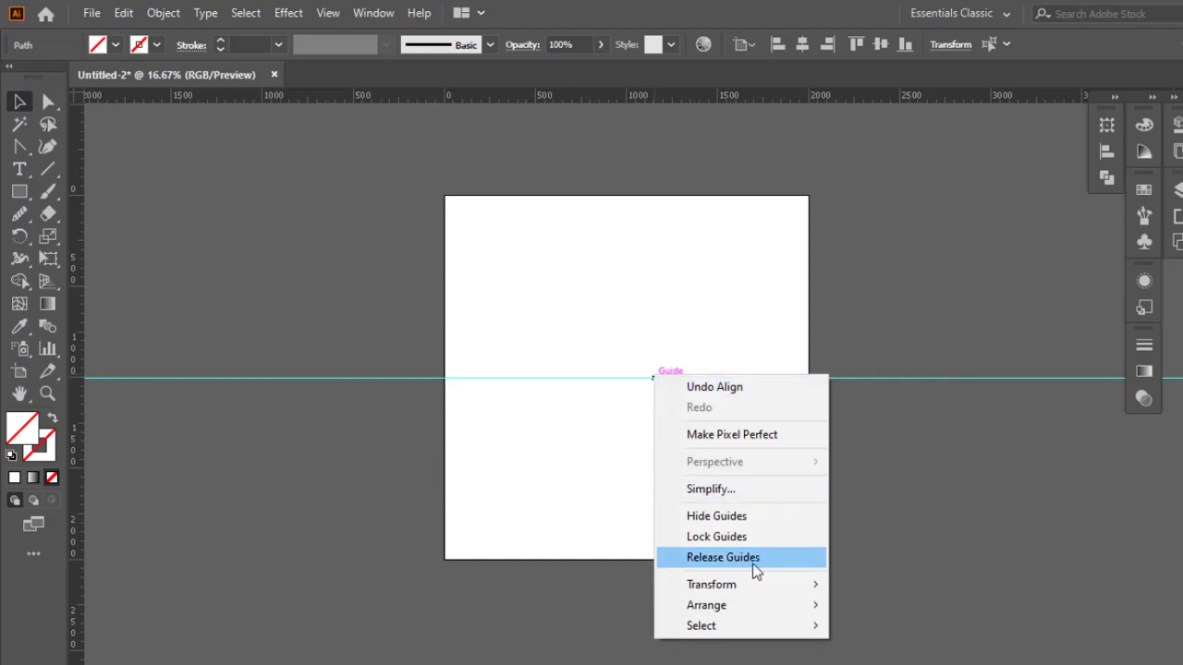
Step: Create a copy of the horizontal guide rotated by 30°
mouse_move(728, 586)
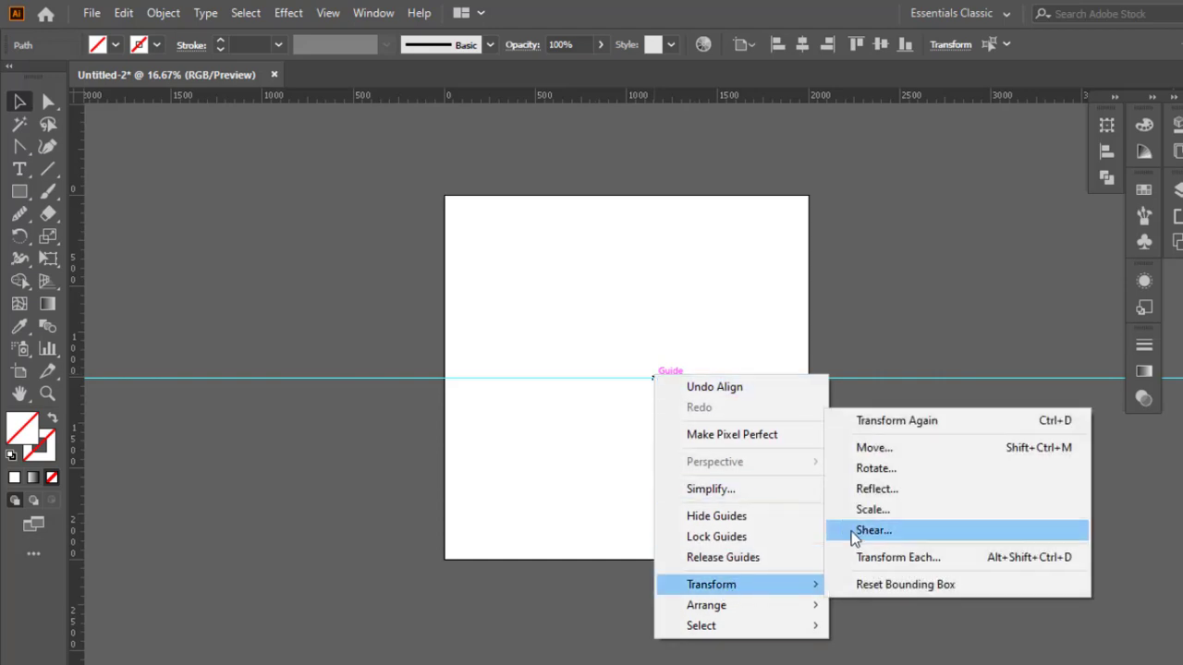
left_click(877, 470)
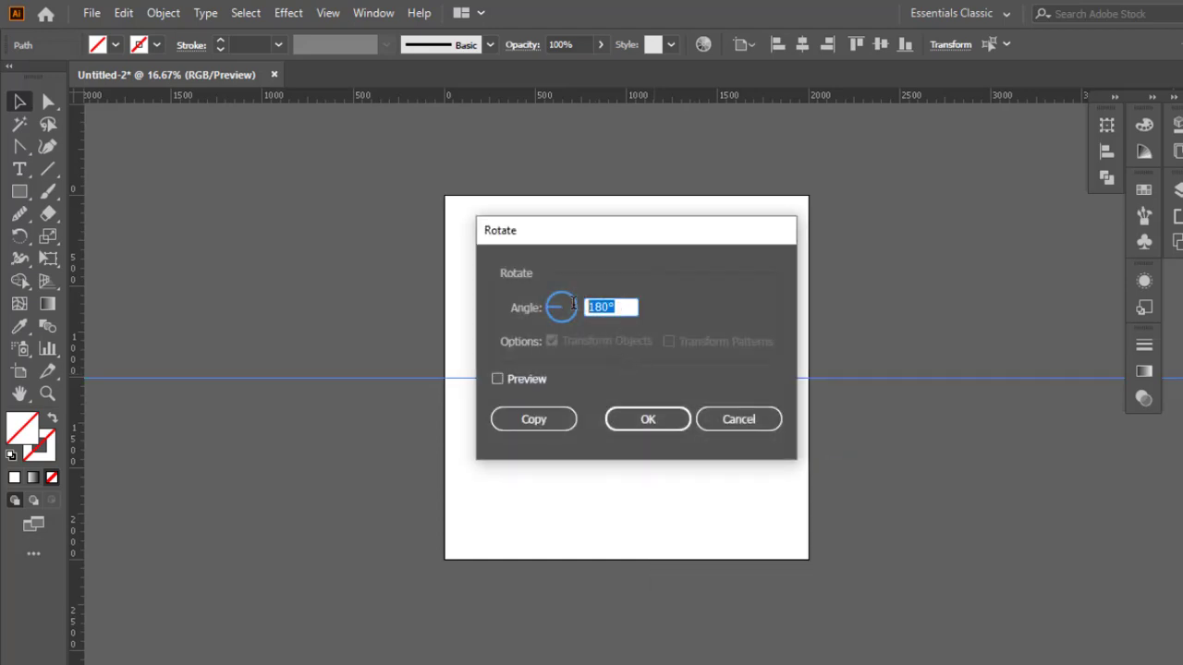
type("30")
left_click(523, 419)
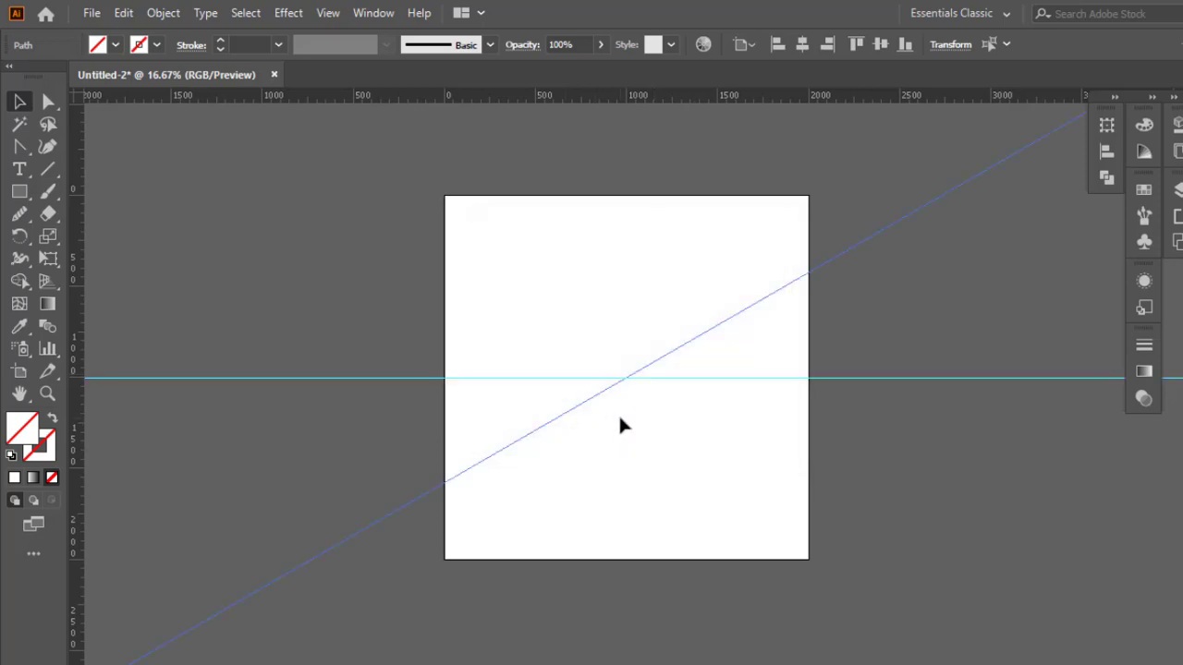
Step: Repeat the rotated guide copy four more times so guides radiate every 30° around the artboard centre, and deselect
key("ctrl+d")
key("ctrl+d")
key("ctrl+d")
key("ctrl+d")
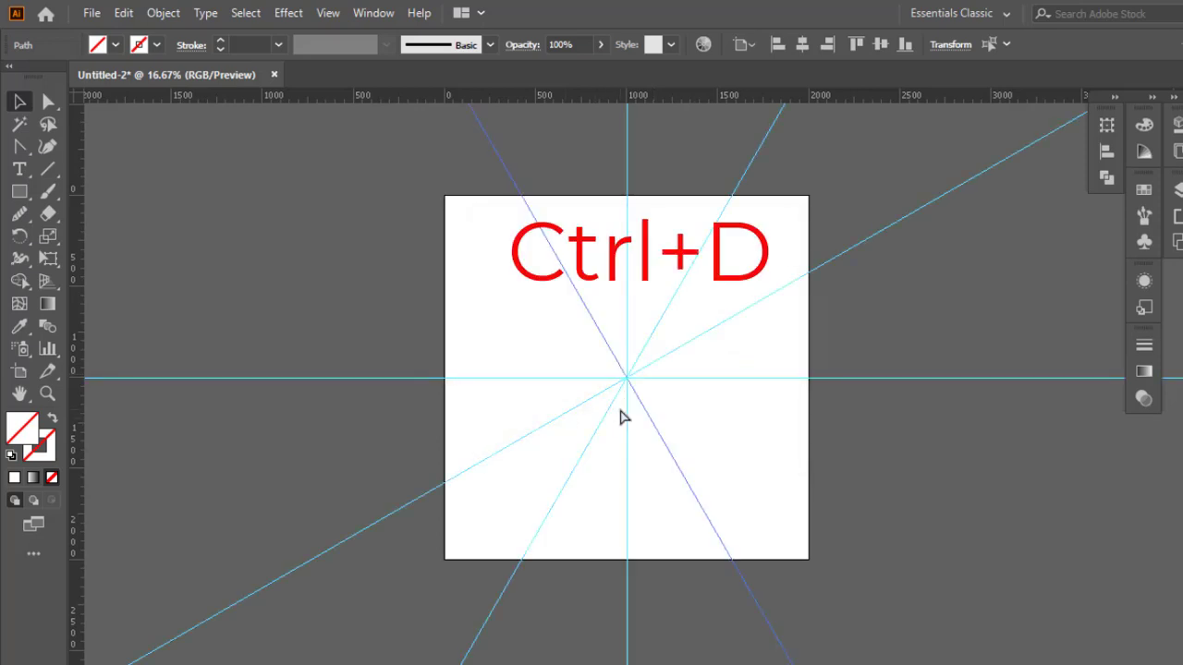
left_click(862, 418)
left_click_drag(860, 422, 801, 420)
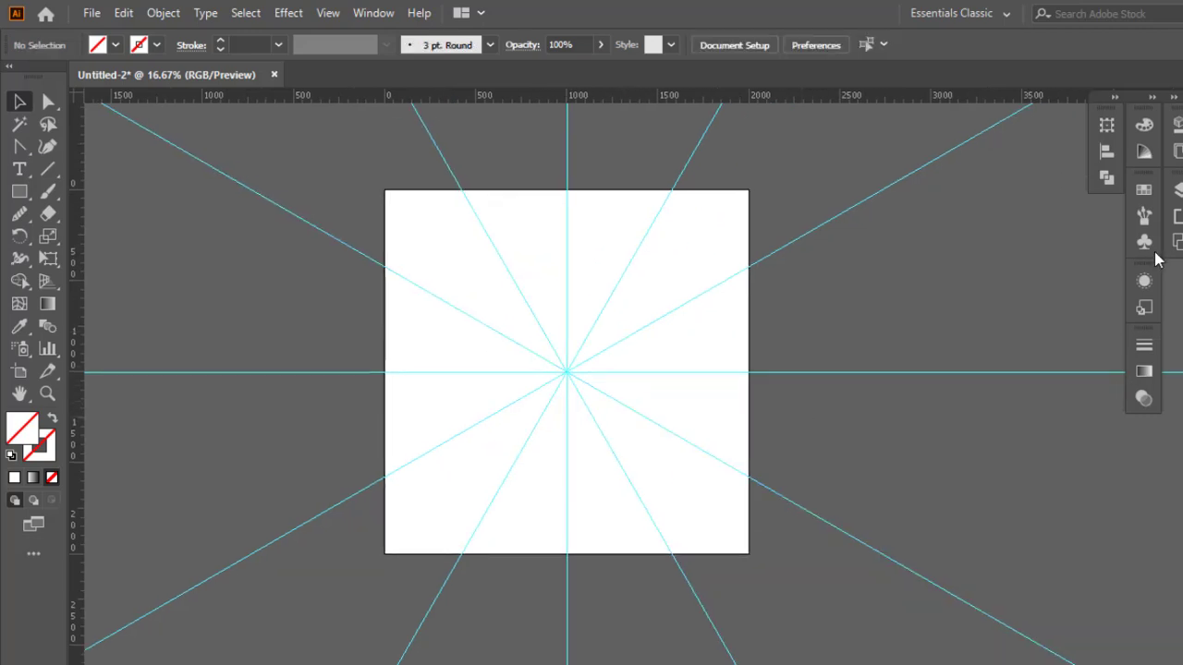
Step: Lock Layer 1 with the guides and create a new layer above it
left_click(1177, 189)
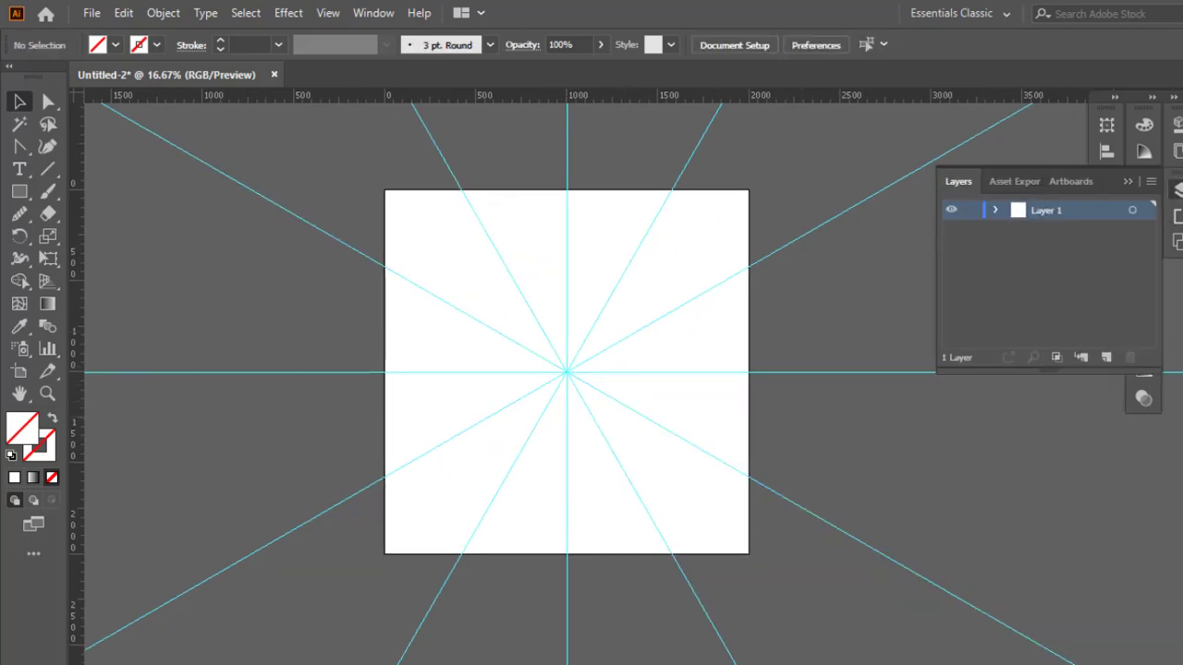
left_click(969, 212)
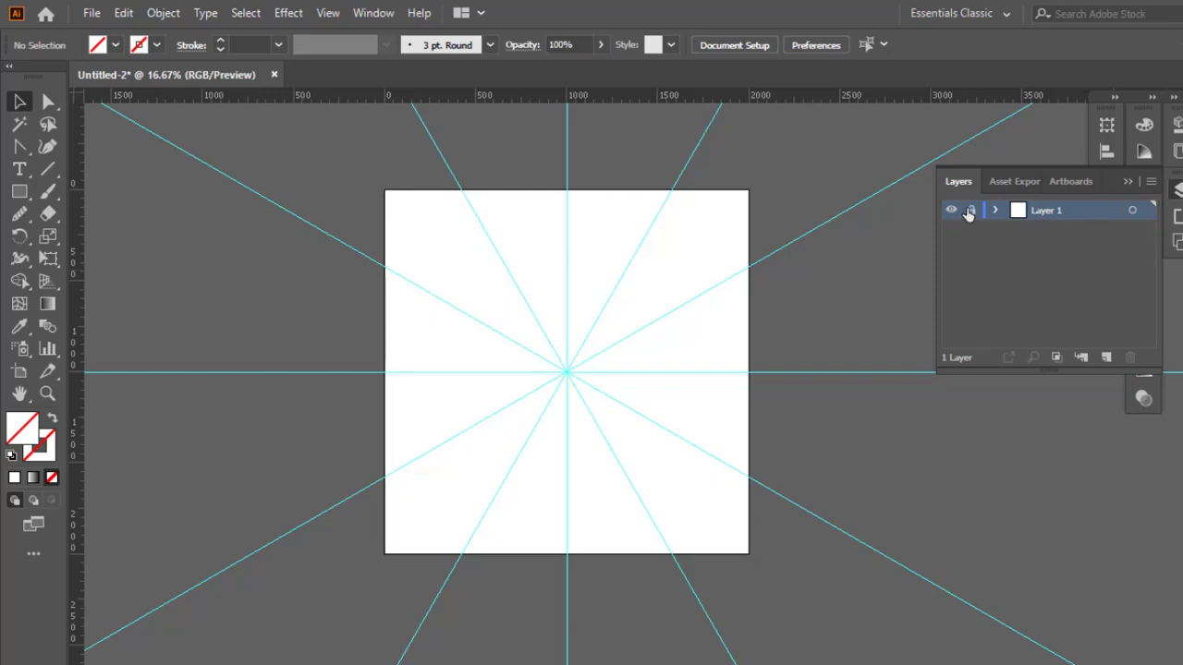
left_click(1106, 360)
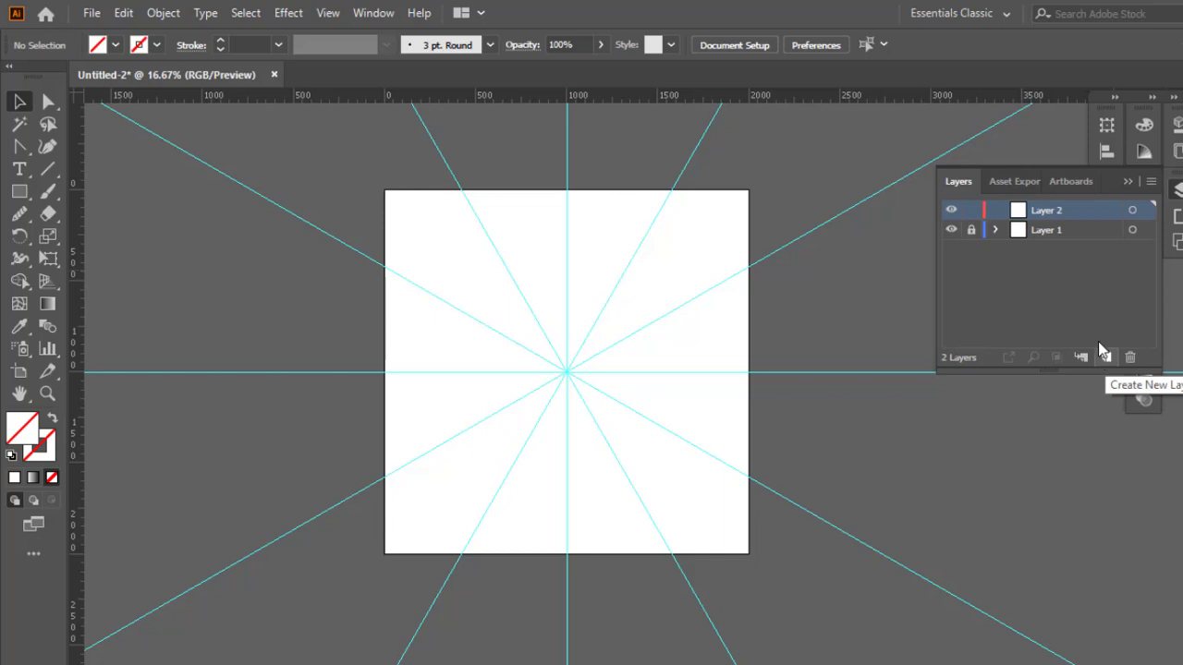
Step: Draw a circle about 1908 px in diameter with the Ellipse tool, centred on the guides' intersection
left_click(16, 194)
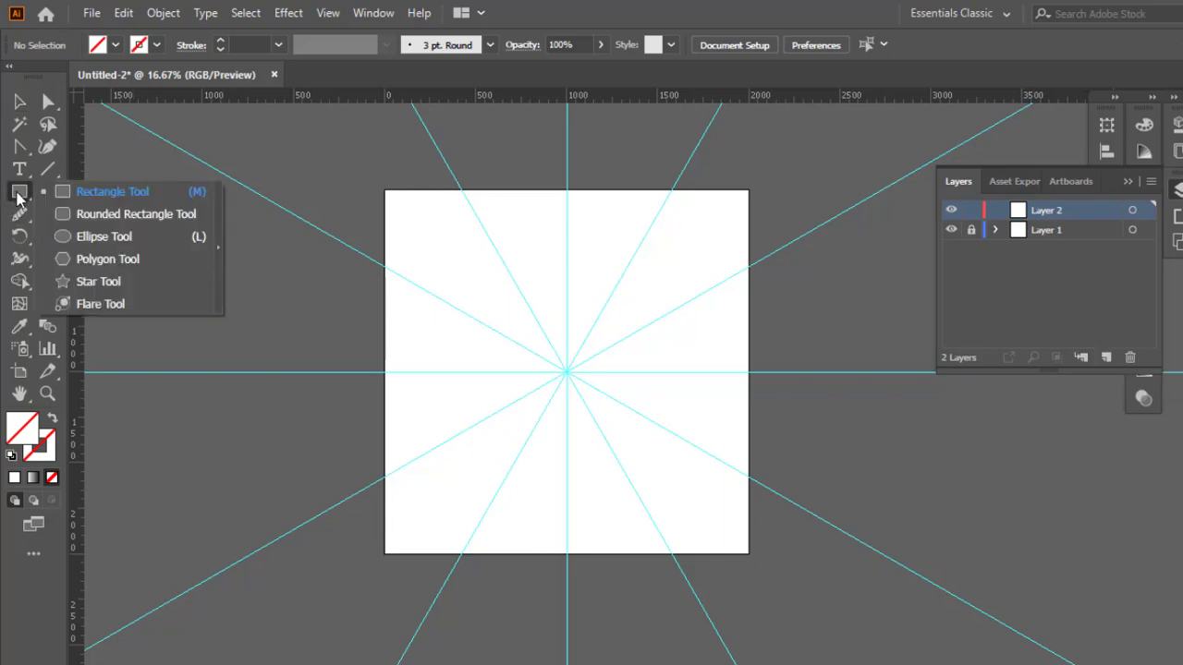
left_click(86, 242)
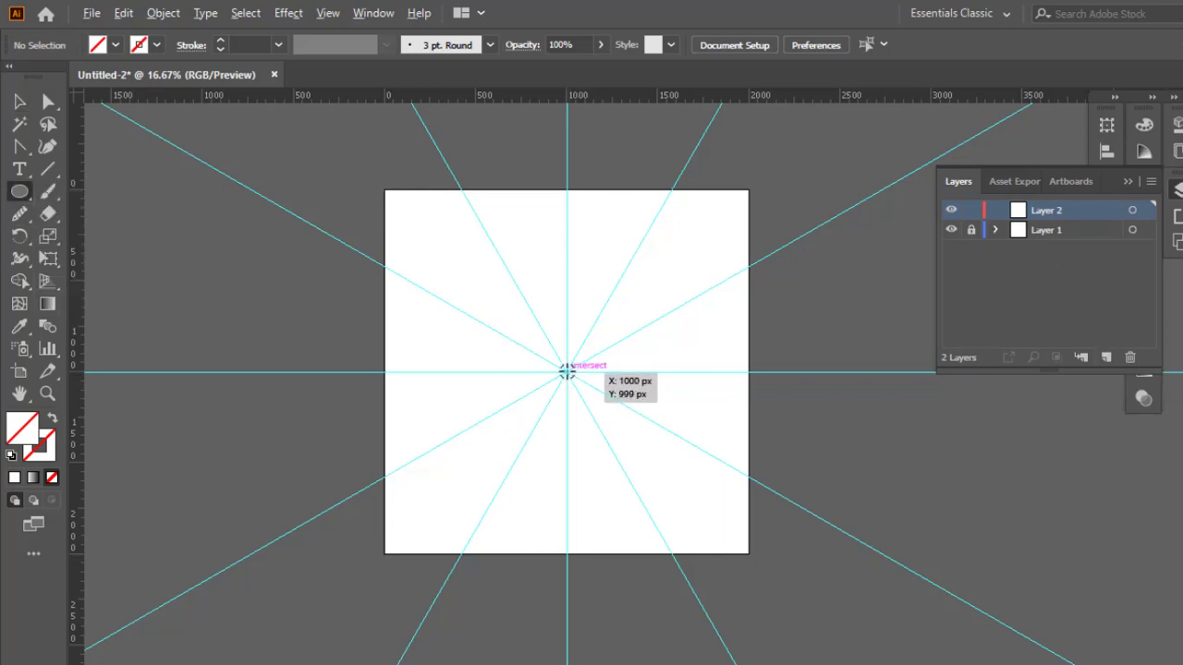
left_click_drag(567, 369, 705, 545)
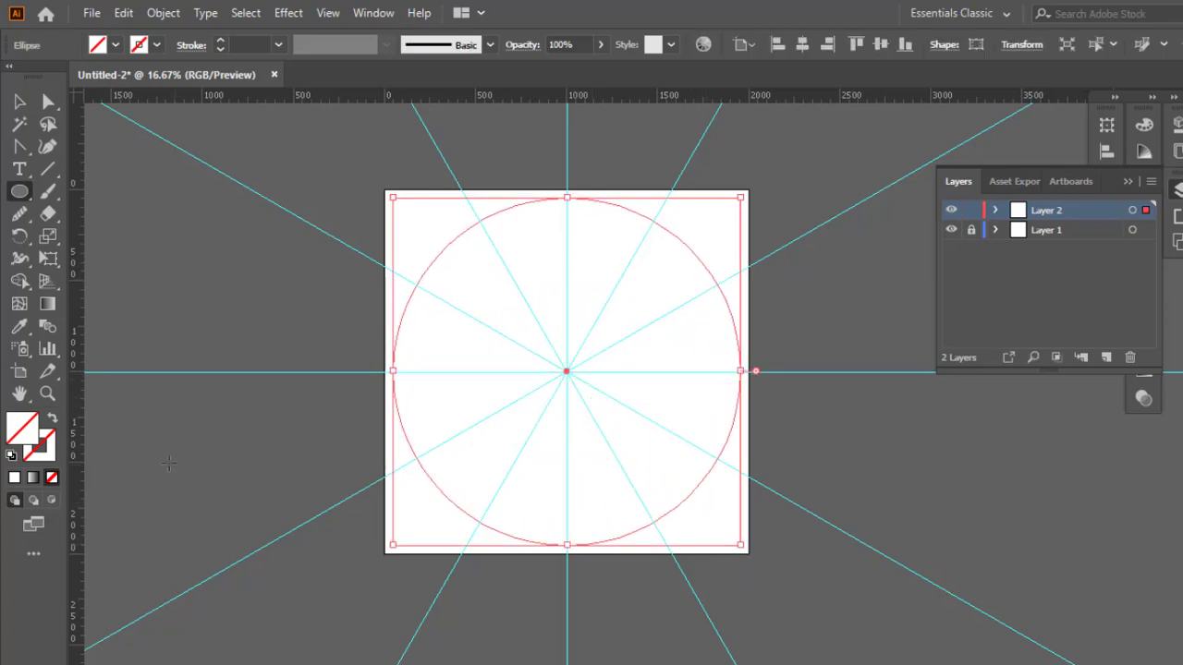
Step: Give the large circle a black stroke
left_click(48, 443)
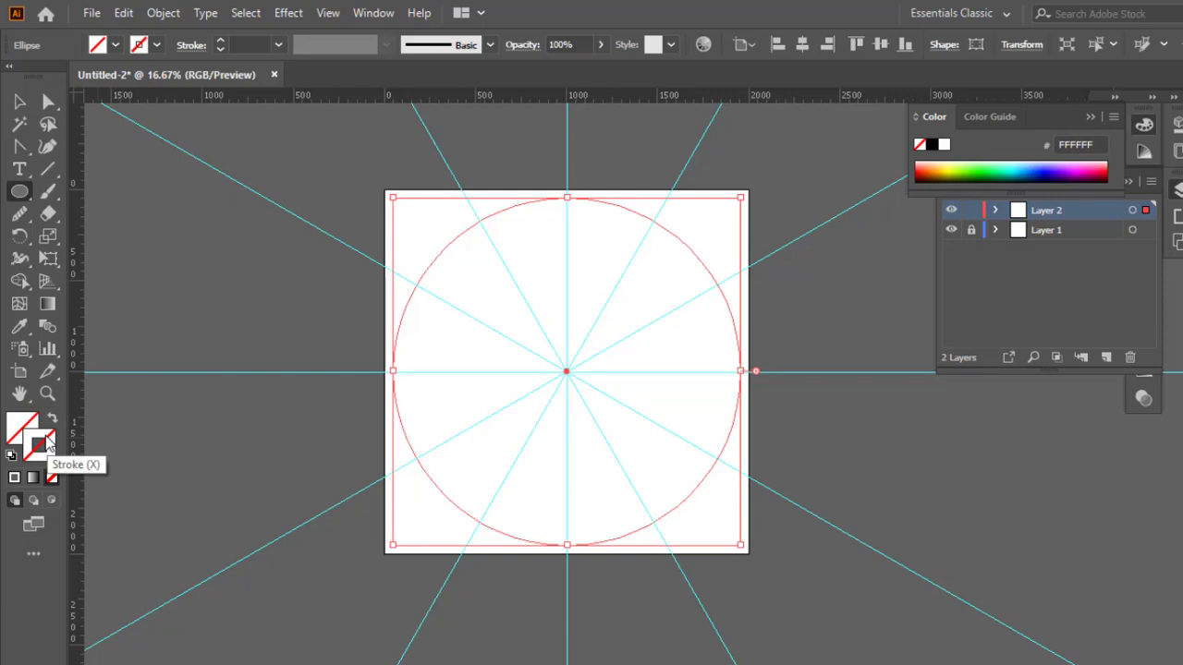
left_click(142, 47)
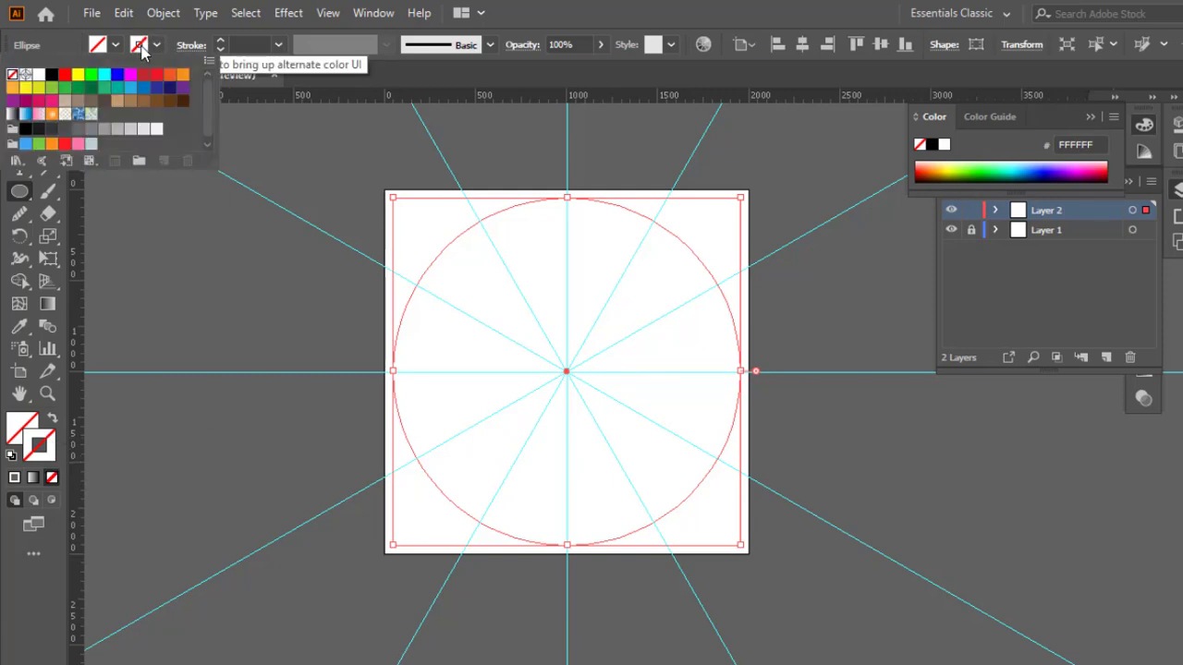
left_click(52, 74)
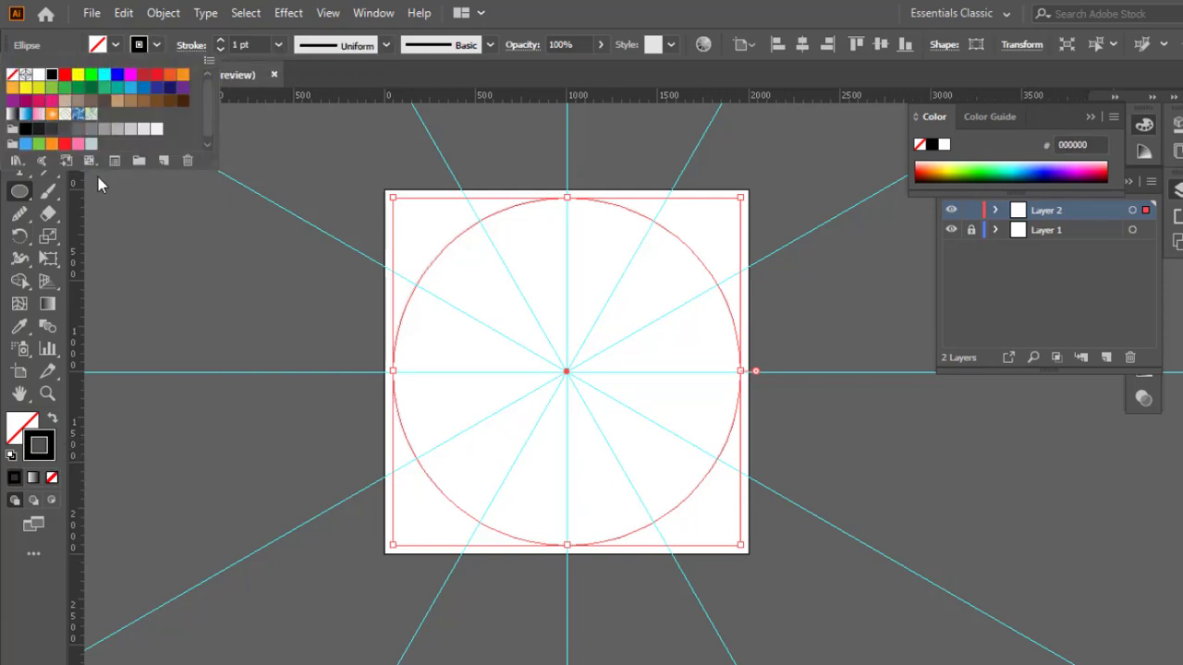
left_click(795, 330)
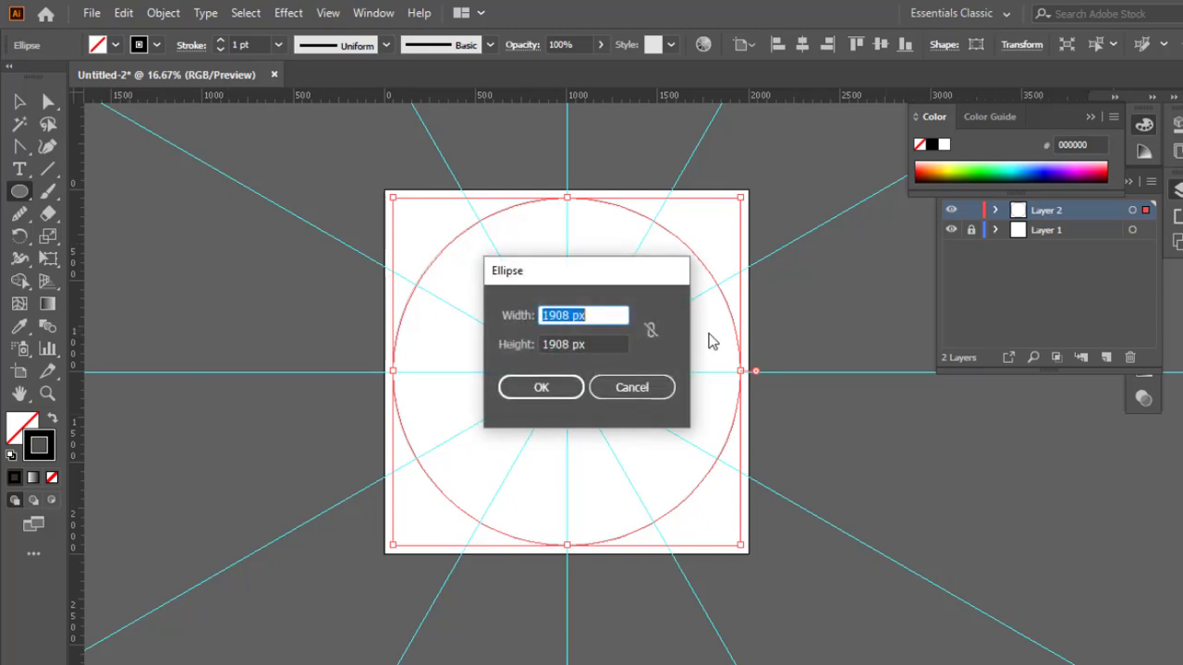
left_click(642, 388)
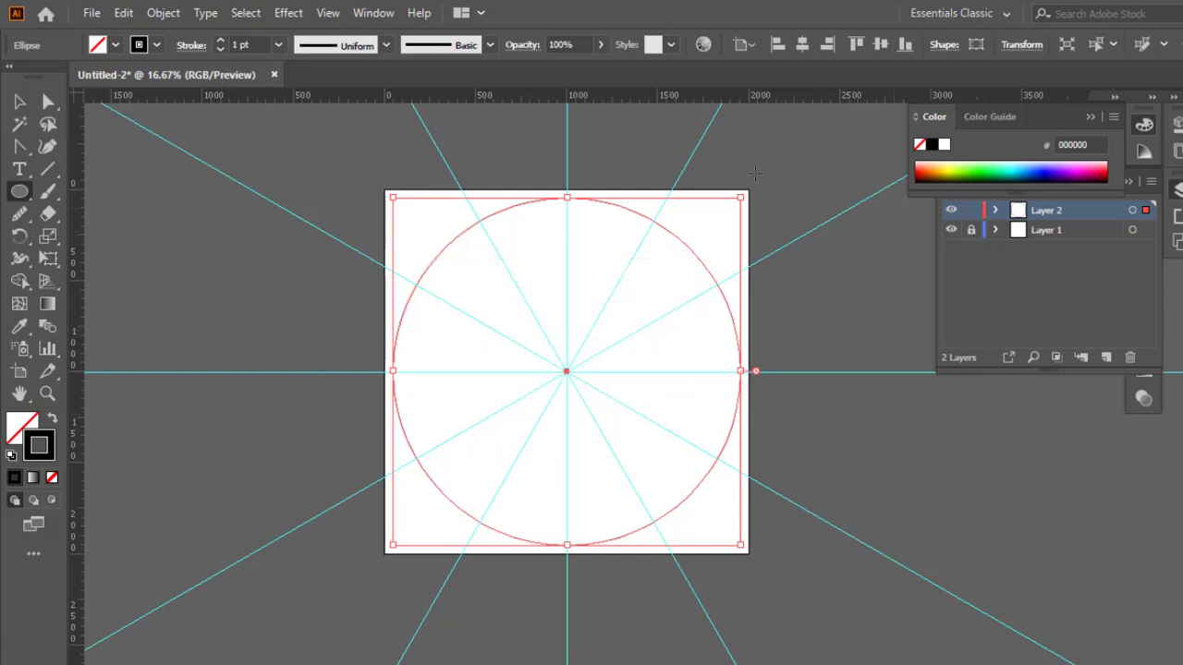
Step: Target the whole of Layer 2 and apply a Transform effect to it with a 360/12 rotation angle and multiple copies
left_click(19, 101)
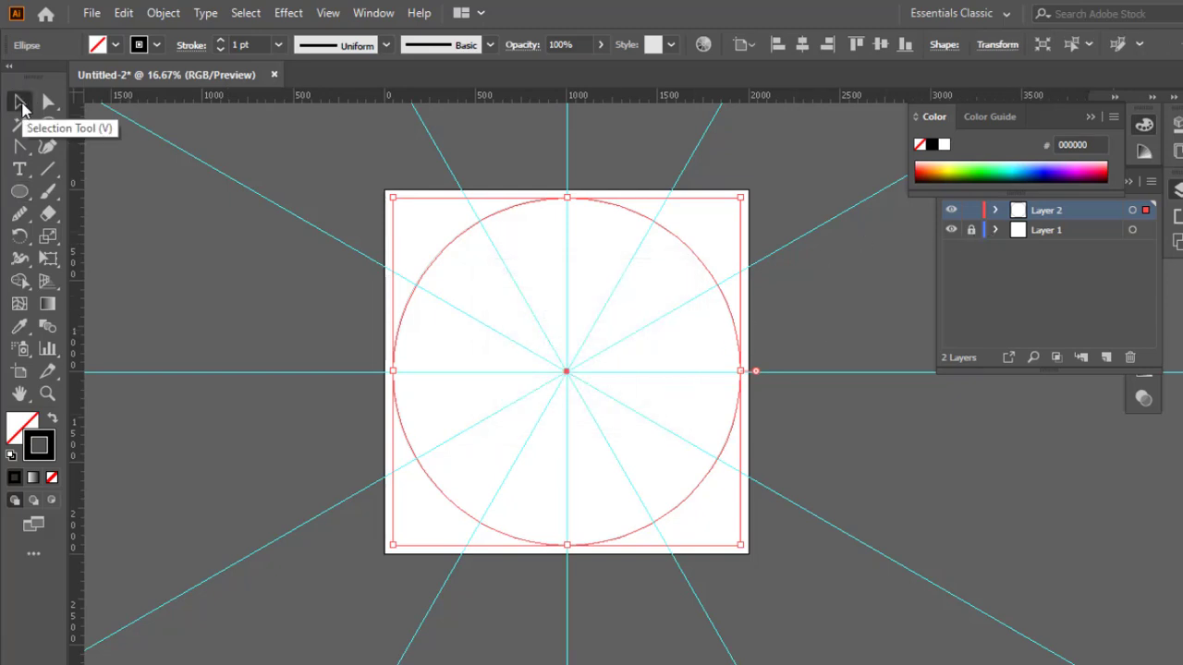
left_click(1131, 212)
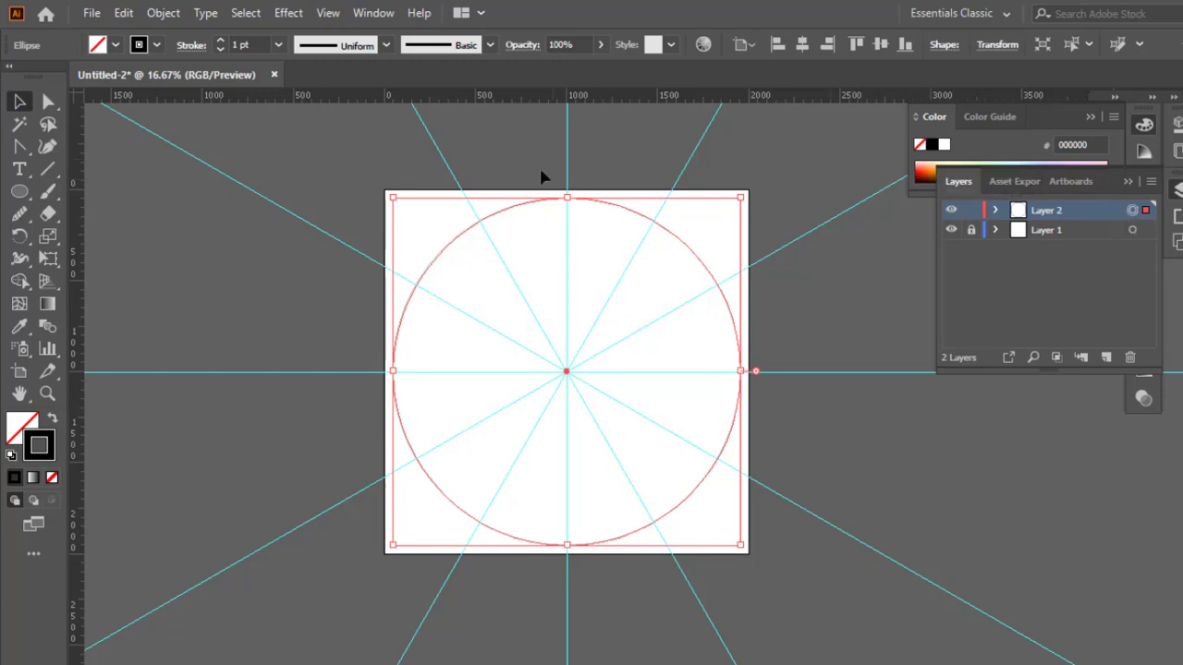
left_click(293, 19)
mouse_move(323, 166)
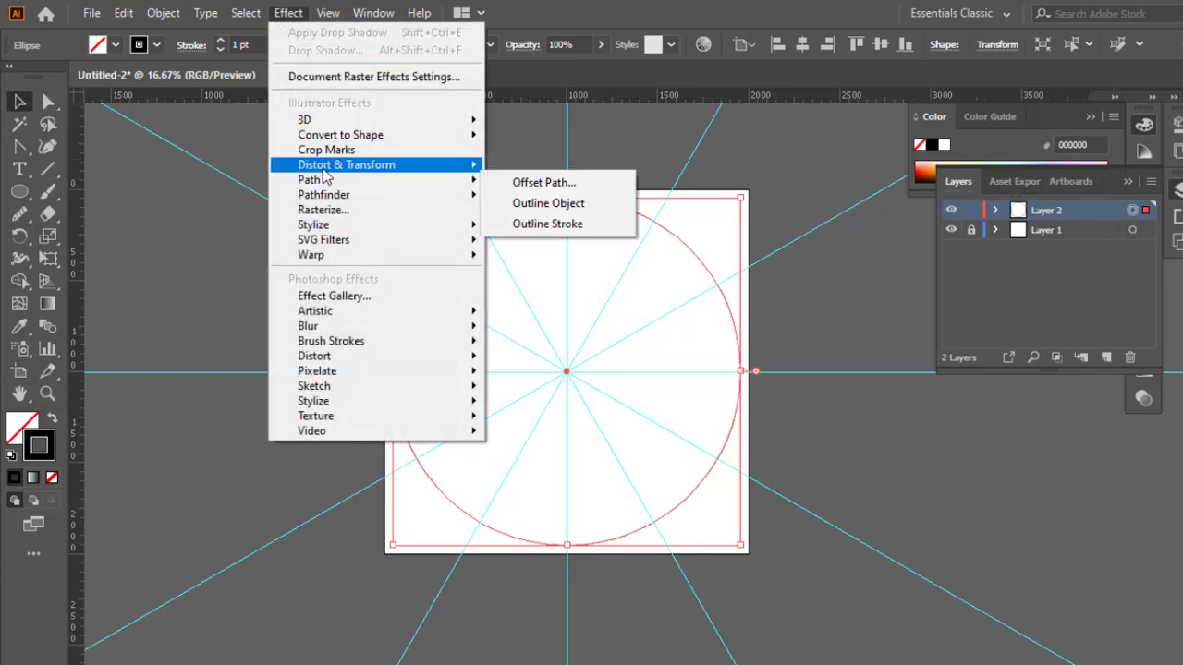
left_click(555, 230)
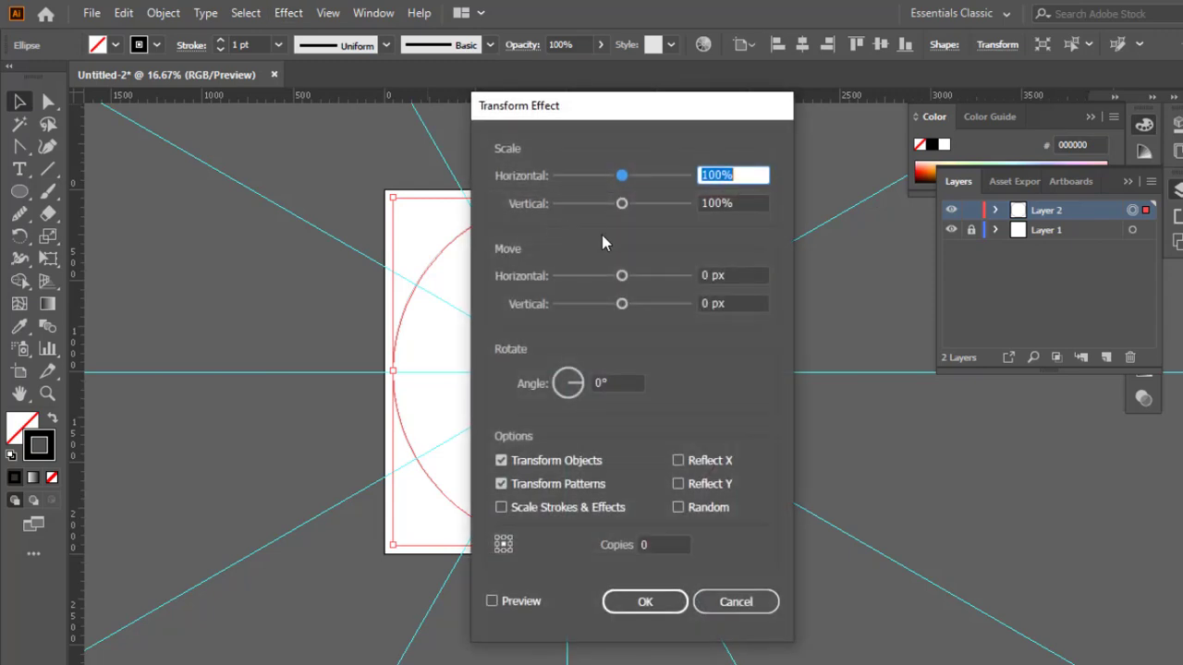
left_click(588, 375)
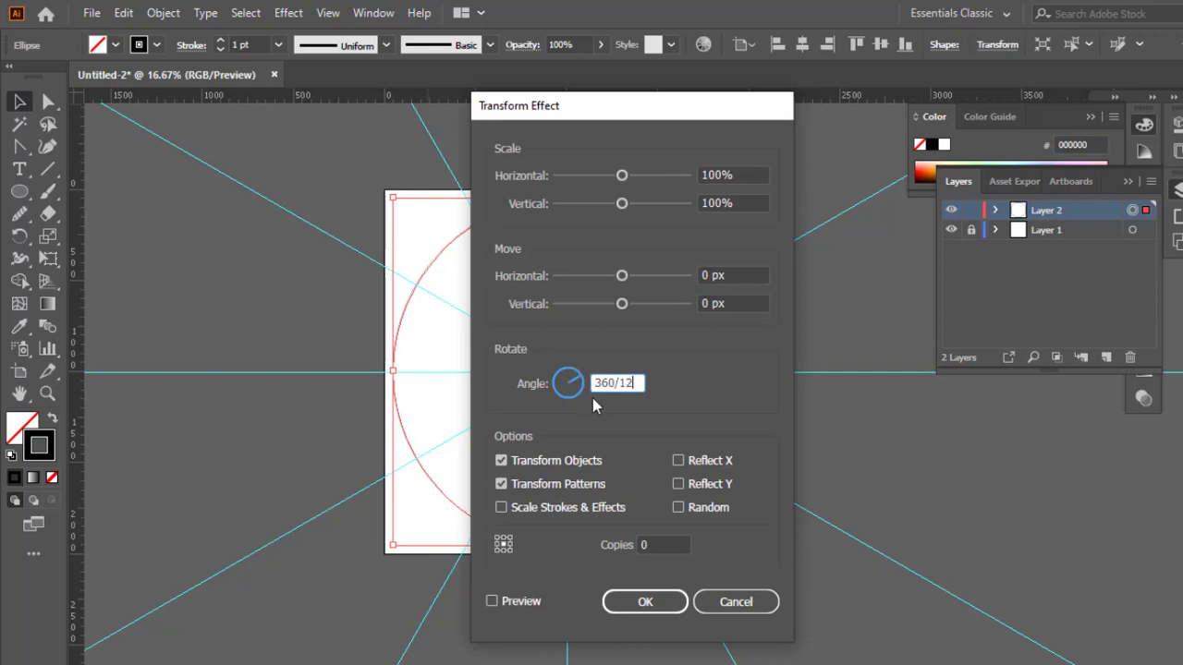
left_click(643, 544)
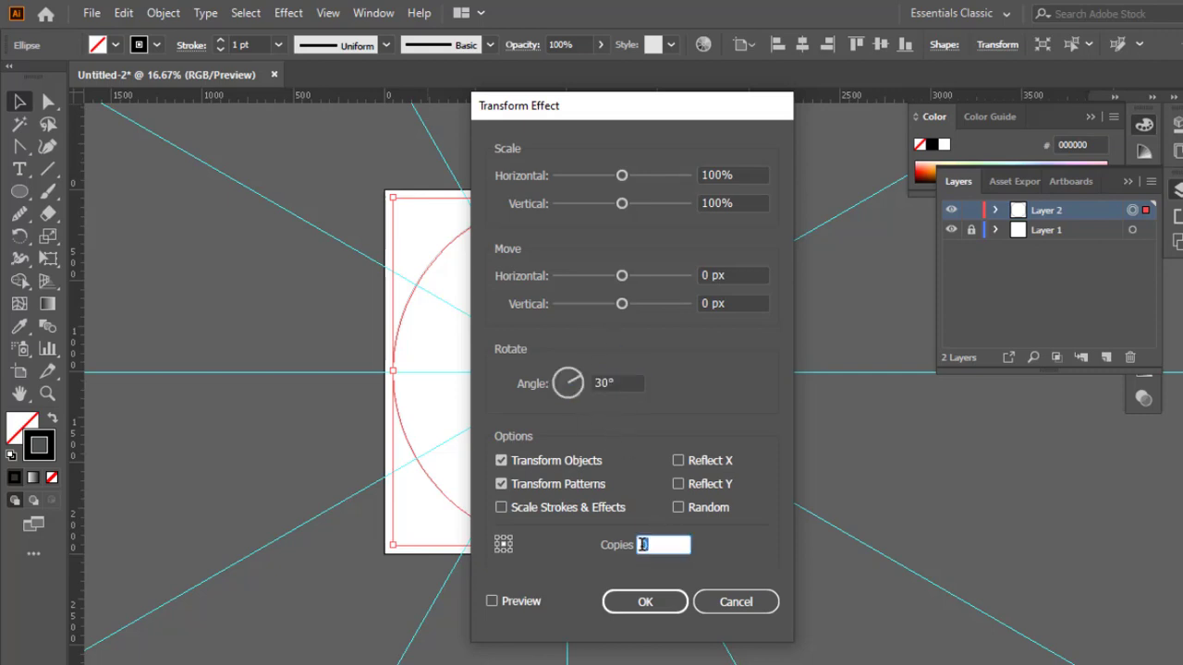
left_click(653, 601)
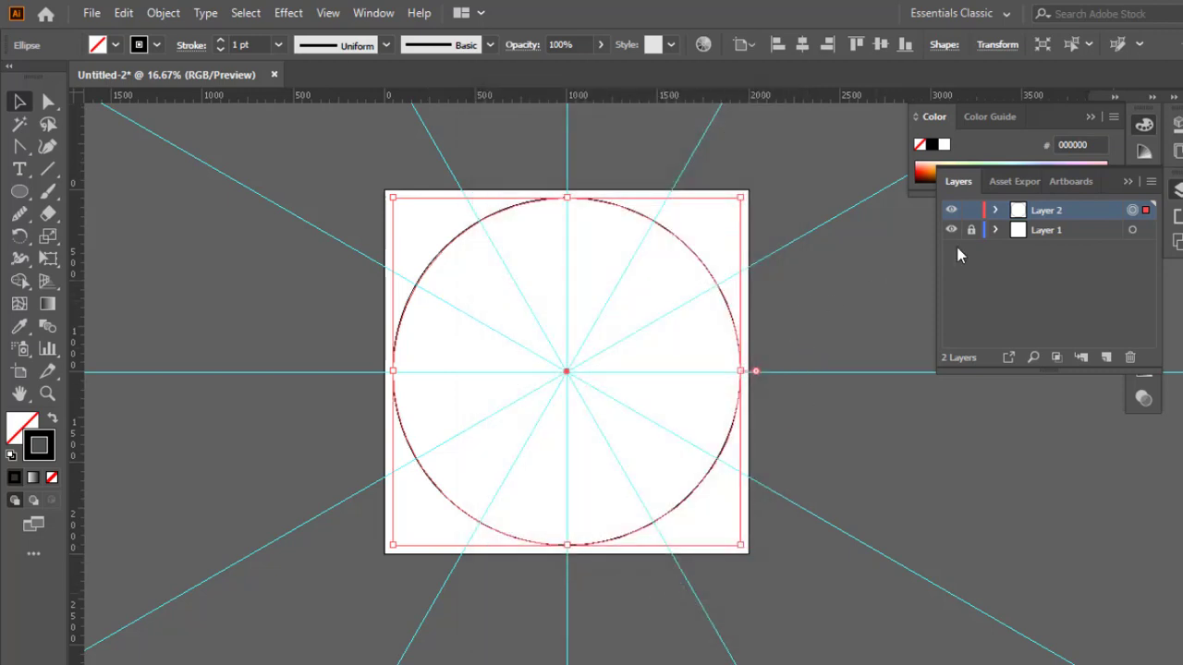
Step: Lock the large circle inside Layer 2 and draw a small circle without fill or stroke, centred on the guides' intersection
left_click(995, 212)
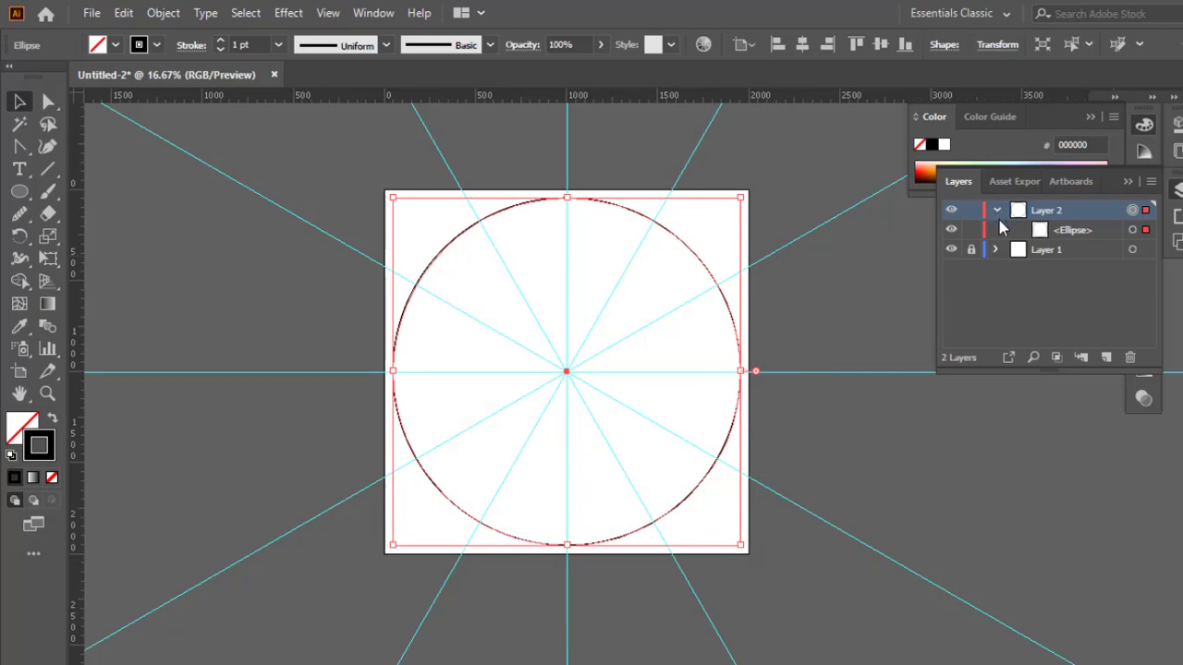
left_click(971, 231)
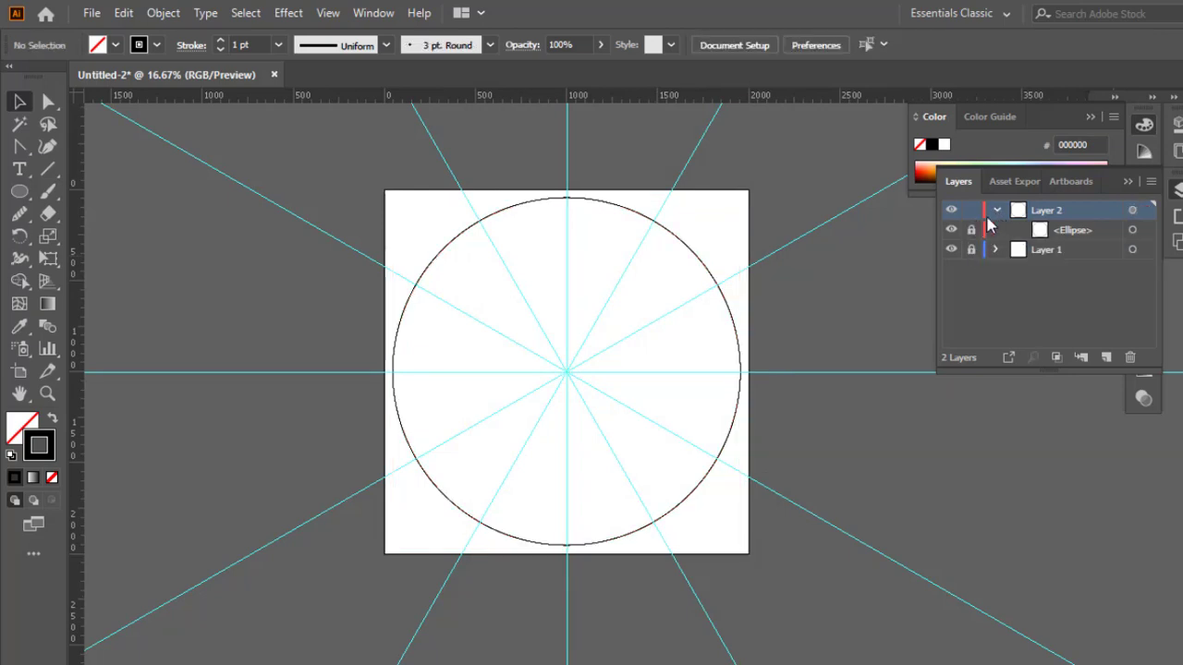
left_click(22, 193)
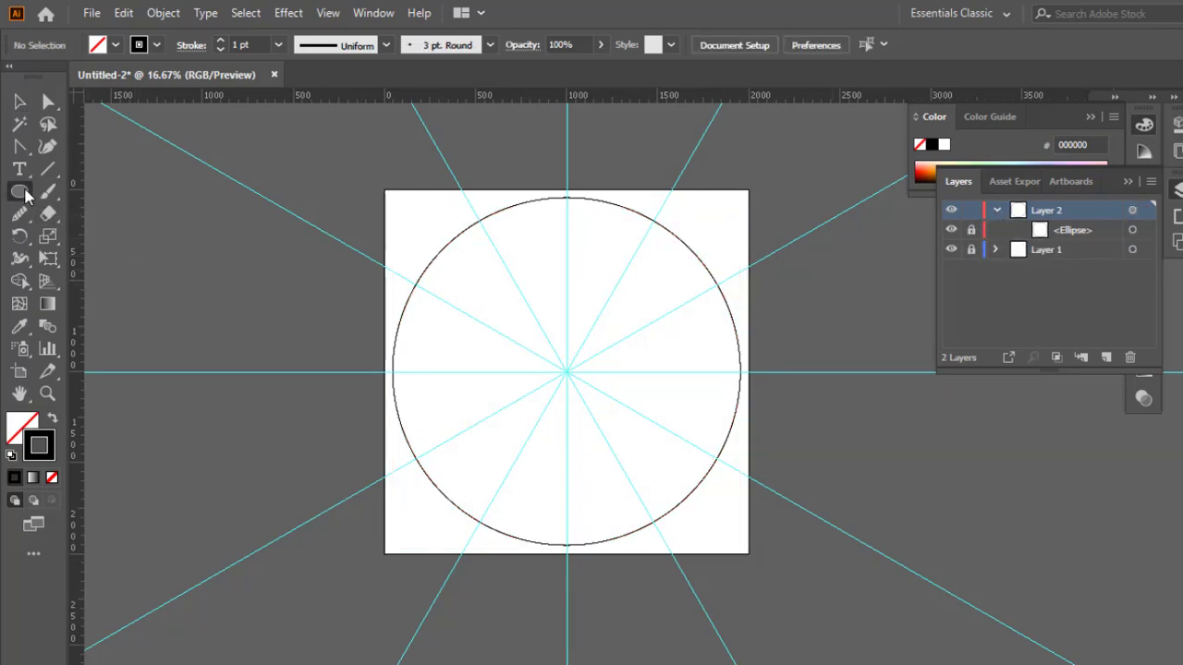
left_click(52, 478)
left_click(26, 427)
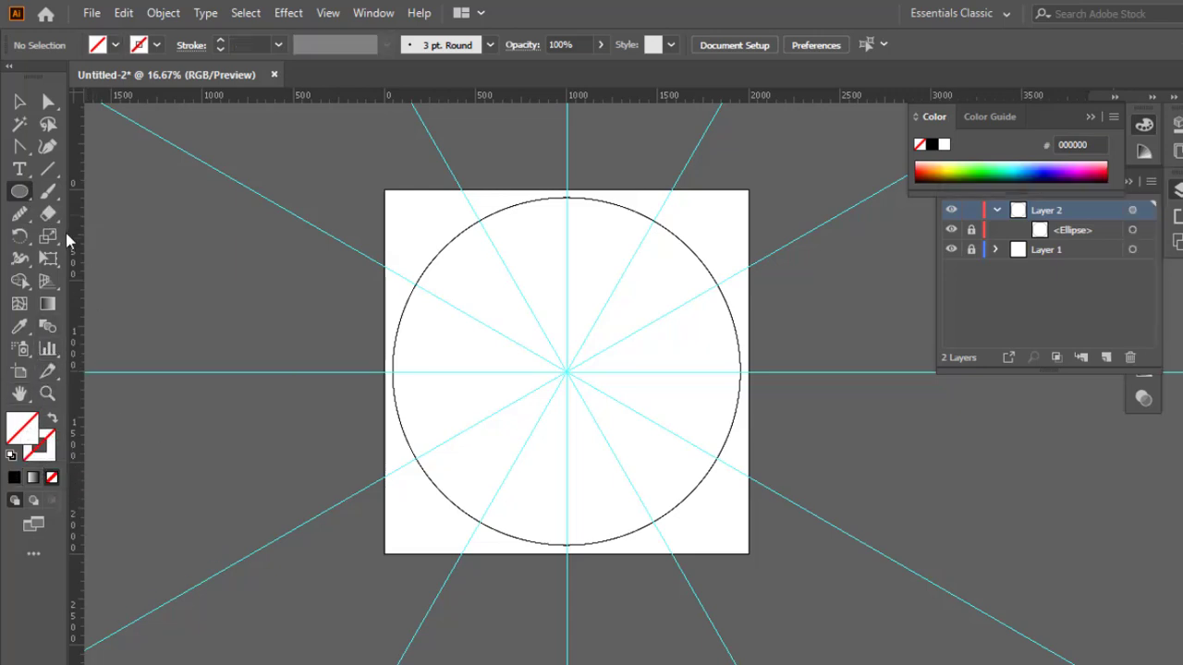
left_click_drag(567, 371, 590, 394)
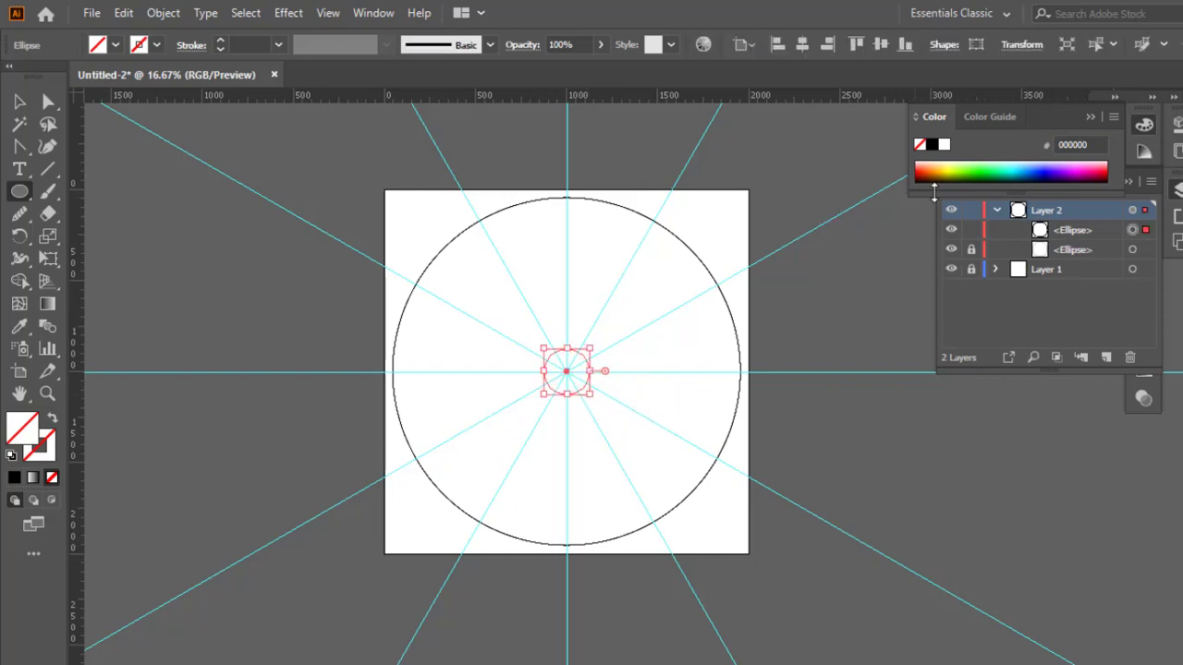
Step: Fill the small centre circle with dark purple 5E006A
left_click(1066, 167)
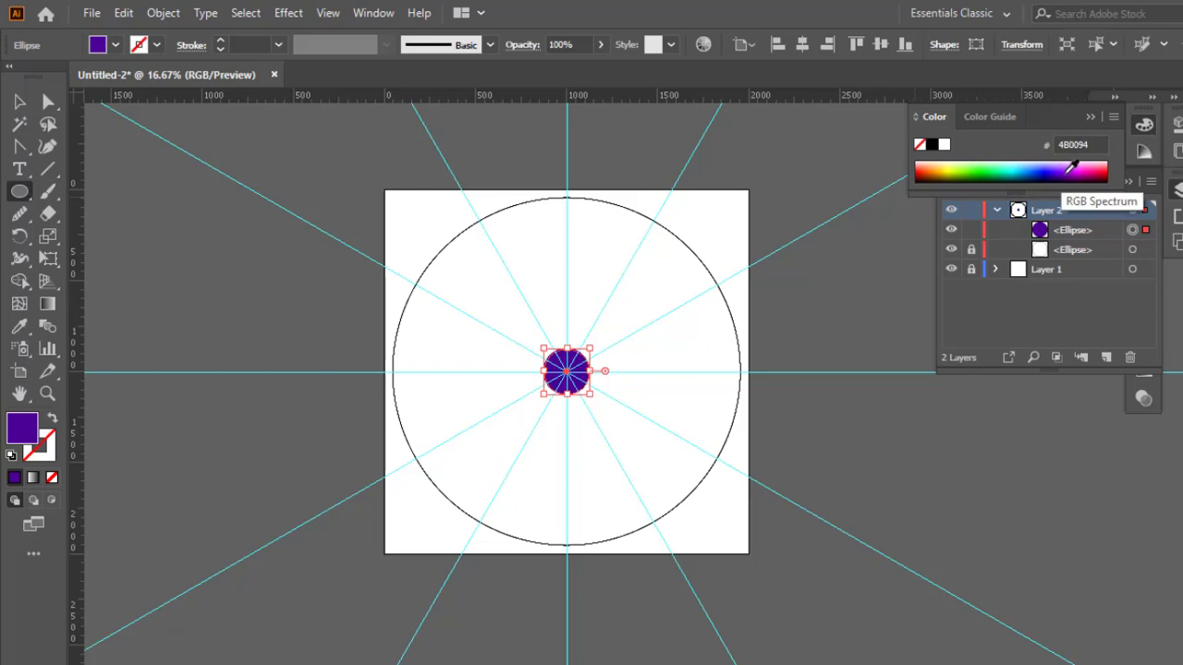
left_click(1077, 168)
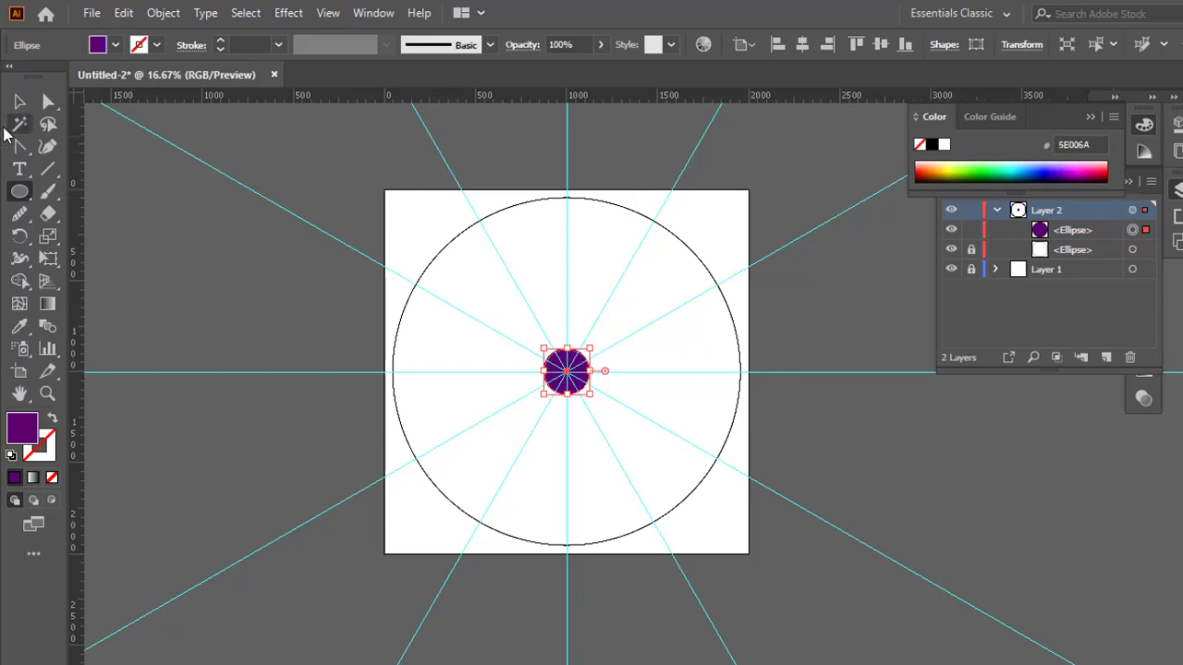
left_click(21, 104)
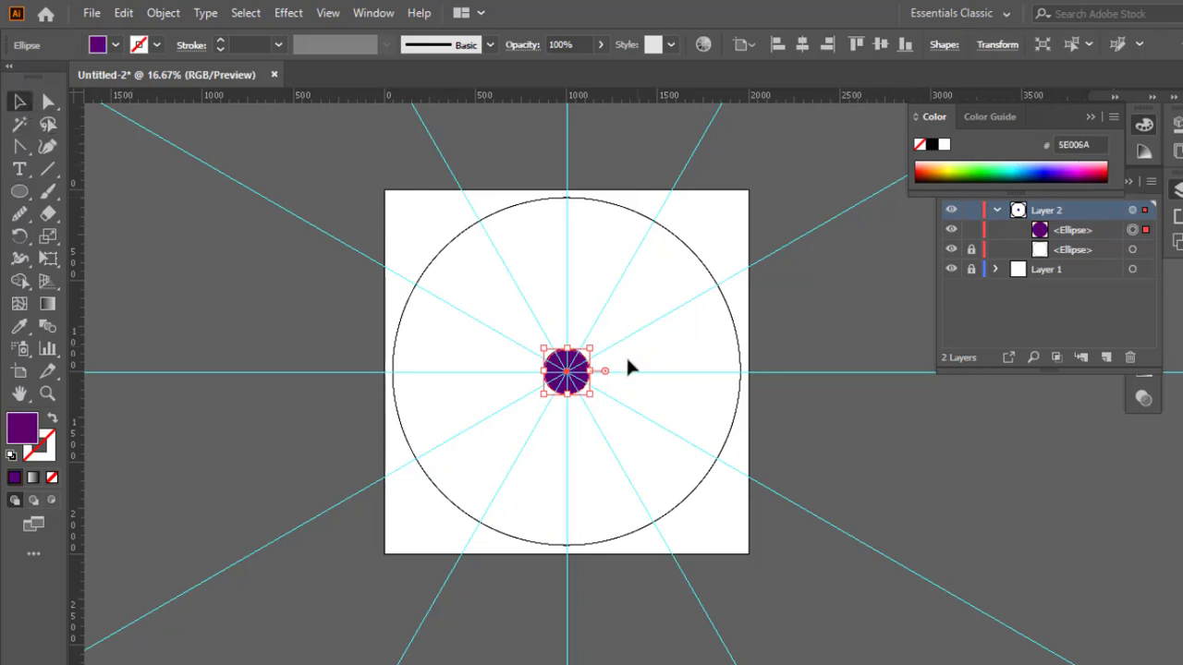
Step: Paste a copy of the purple circle in front of itself and enlarge it slightly from its centre
key("ctrl+=")
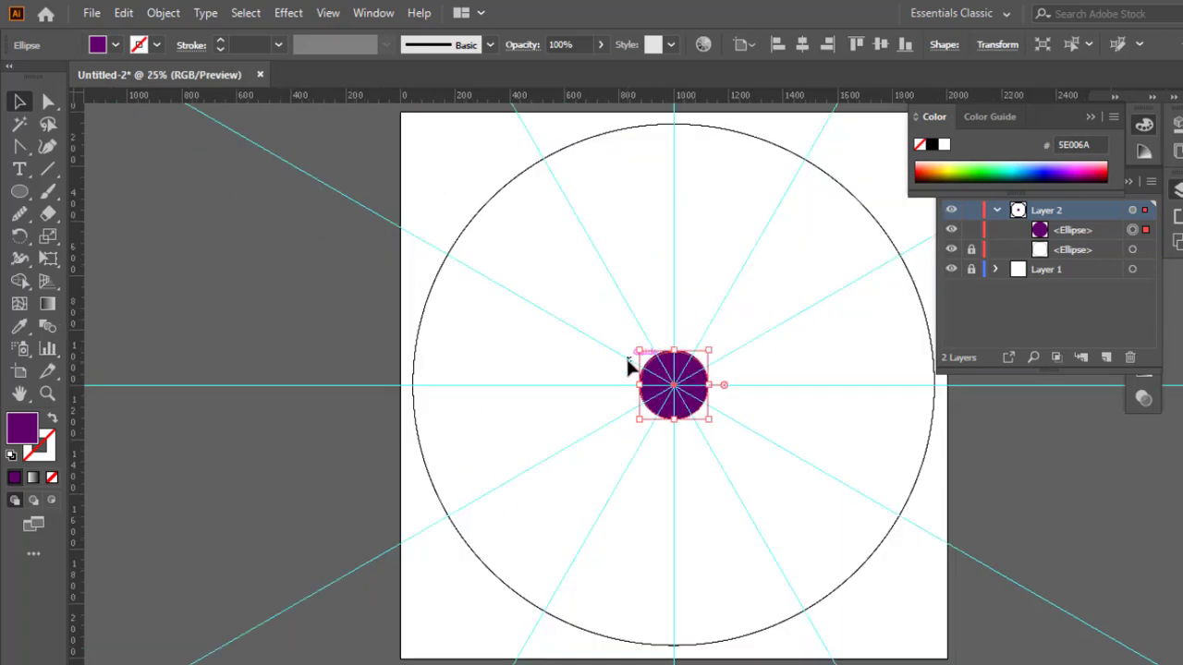
left_click_drag(649, 342, 481, 343)
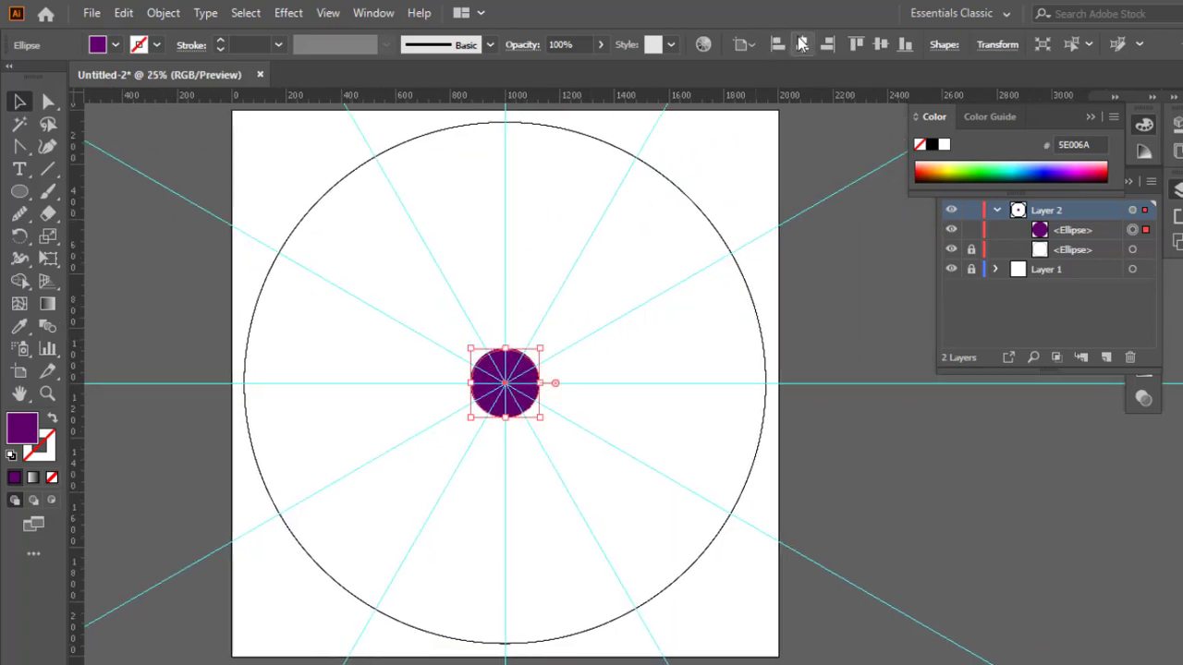
key("ctrl")
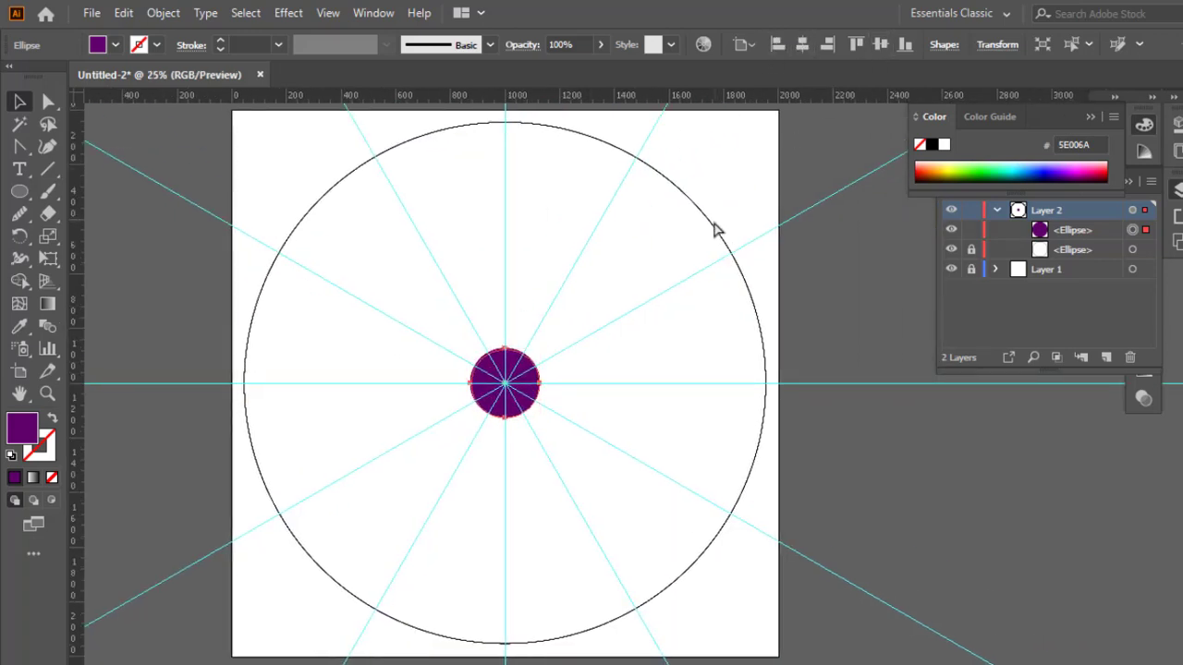
key("ctrl+c")
key("ctrl+f")
left_click_drag(542, 346, 527, 352)
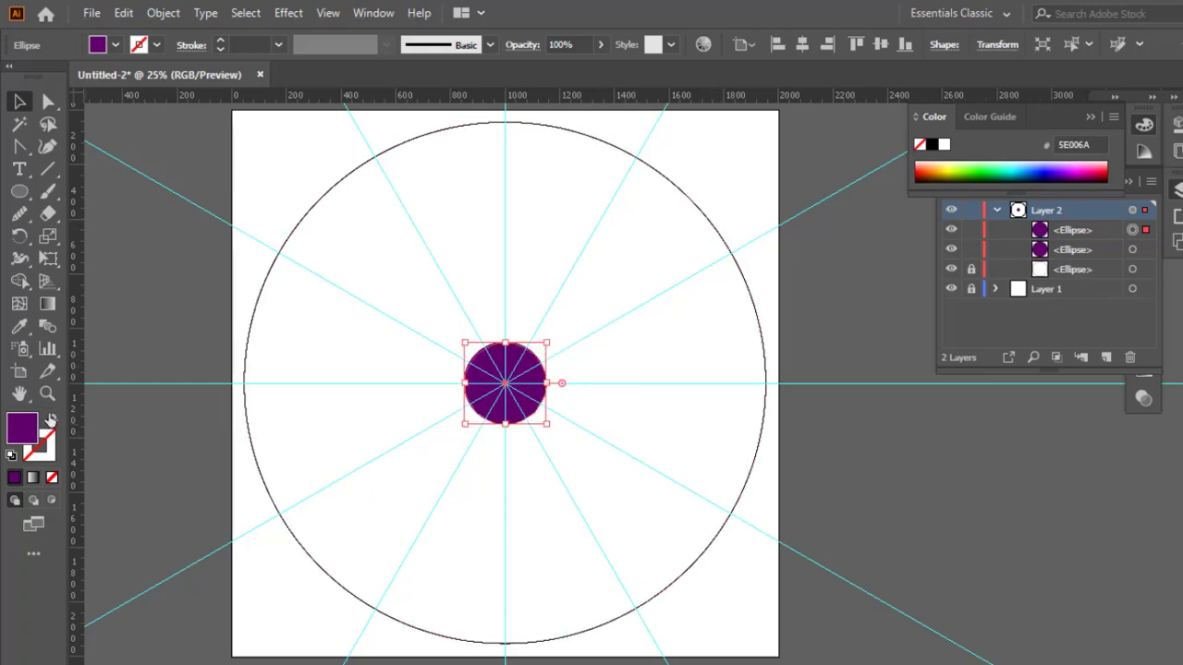
Step: Swap the fill and stroke of the enlarged centre circle so it becomes a purple outline ring
left_click(52, 419)
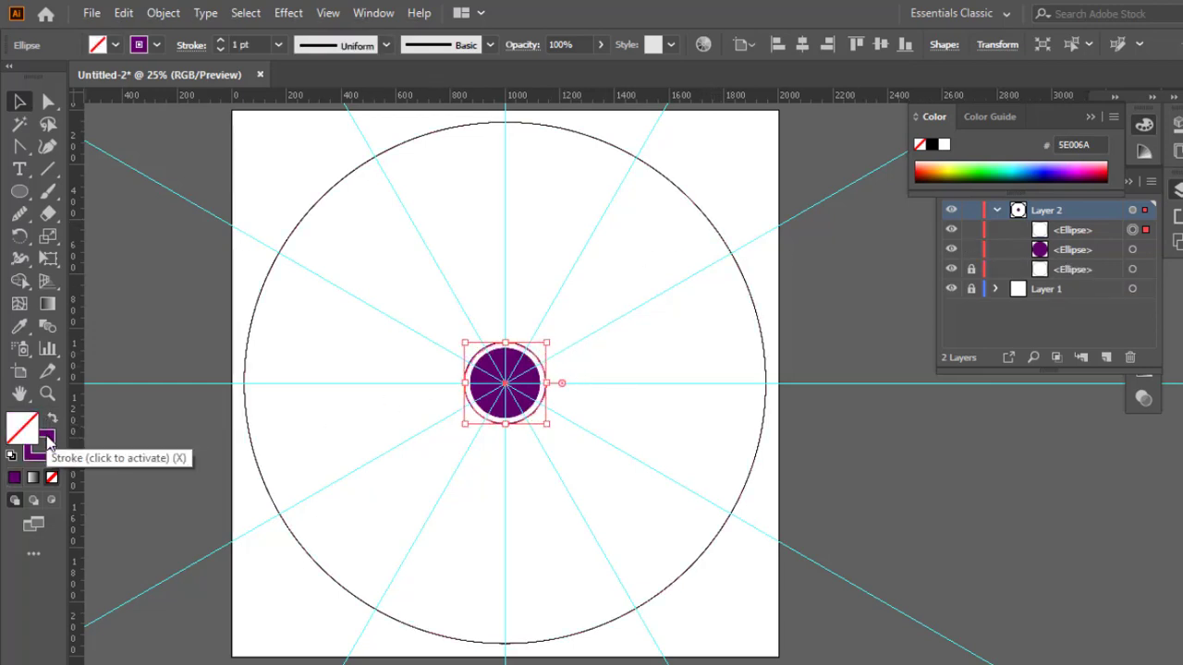
left_click(538, 372, "shift")
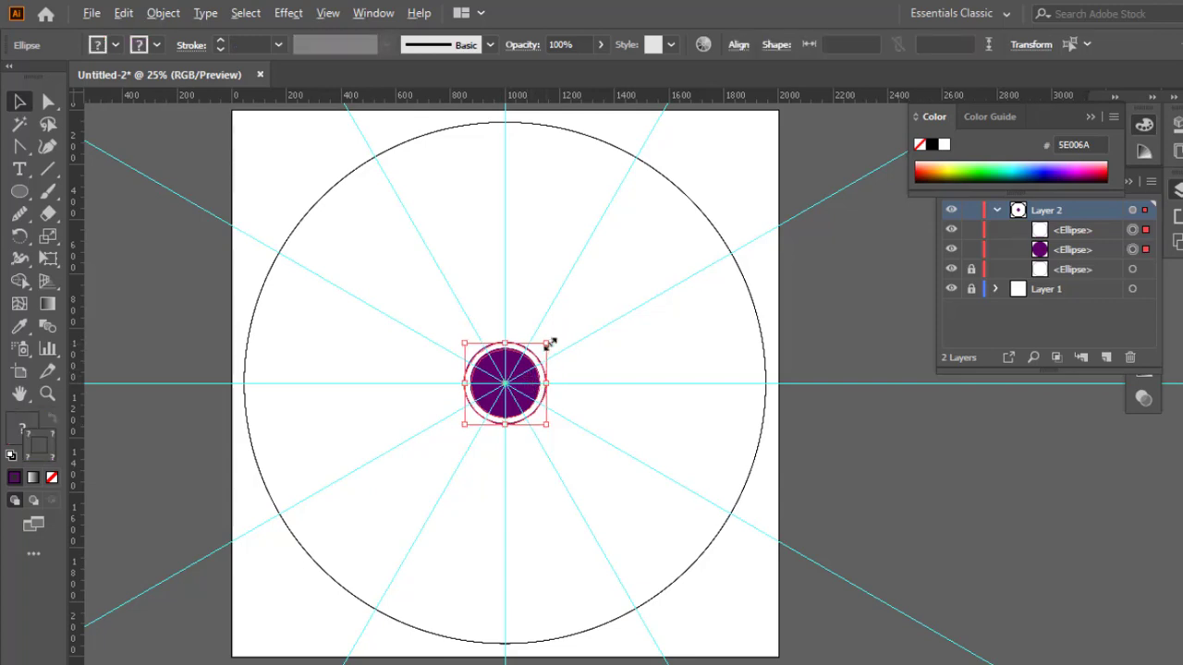
left_click_drag(549, 343, 594, 293)
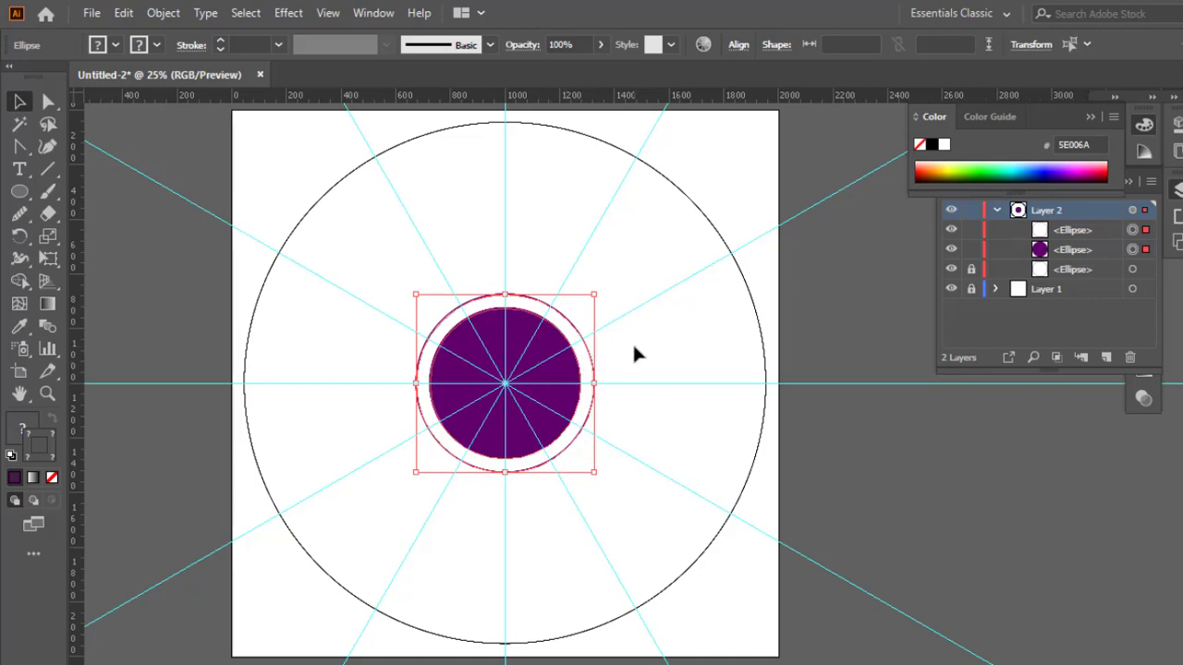
key("ctrl+z")
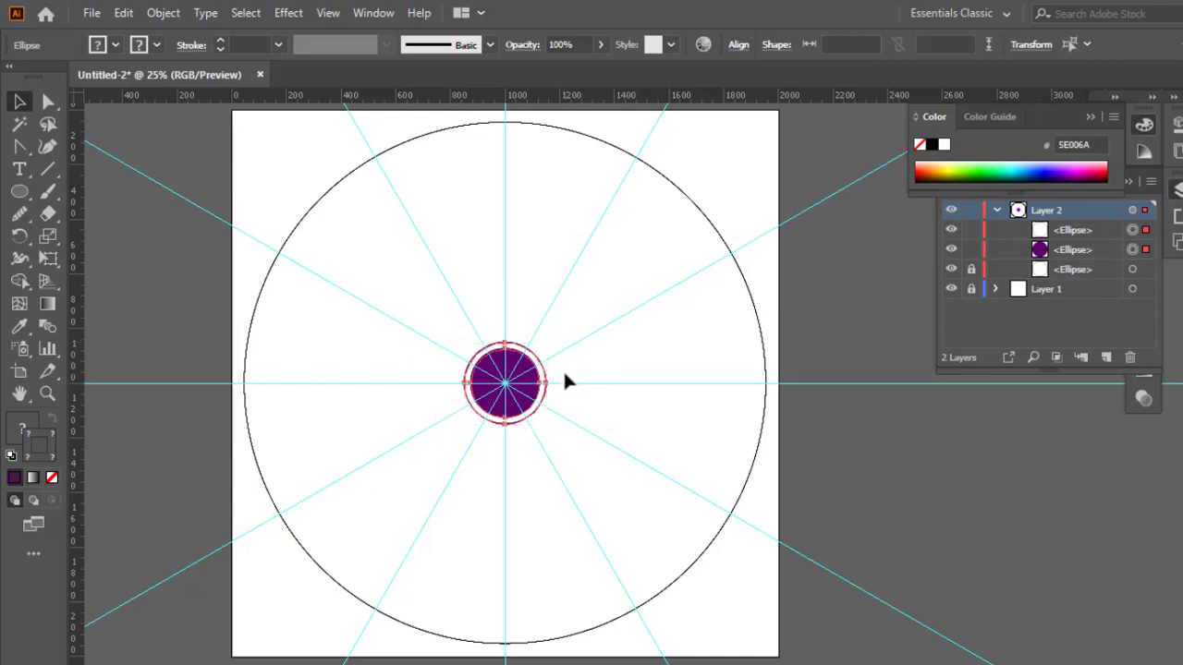
Step: Shrink the outline ring slightly from its centre so it sits closer to the filled purple circle
key("ctrl+plus")
key("space")
left_click_drag(576, 364, 483, 363)
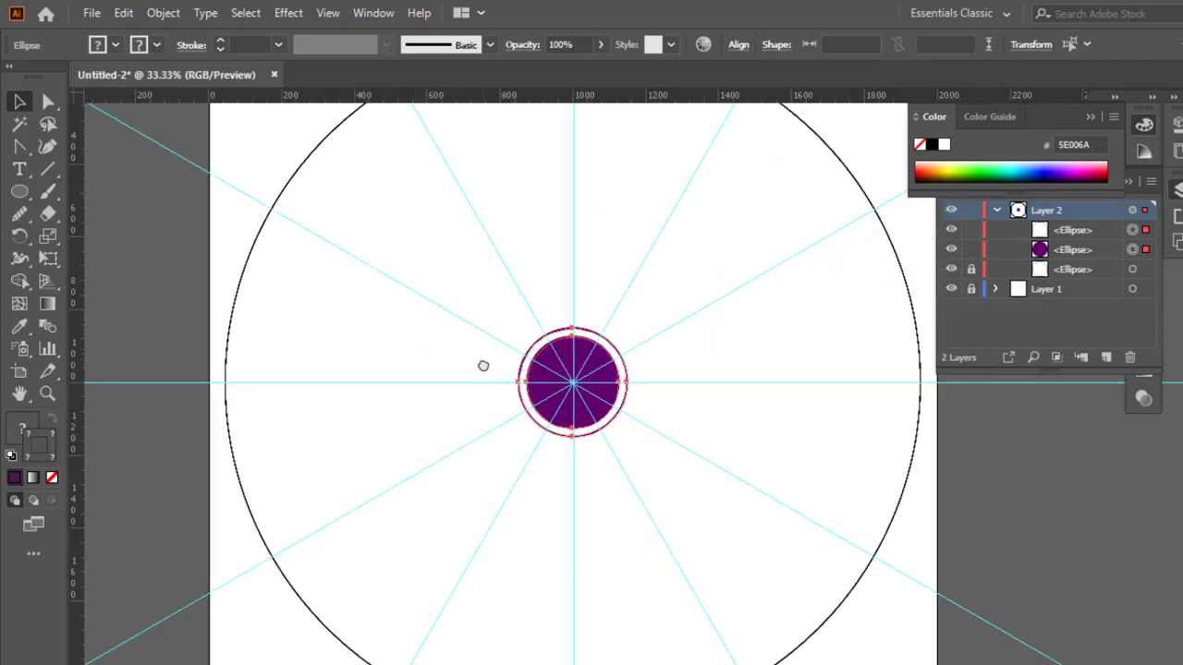
key("ctrl+plus")
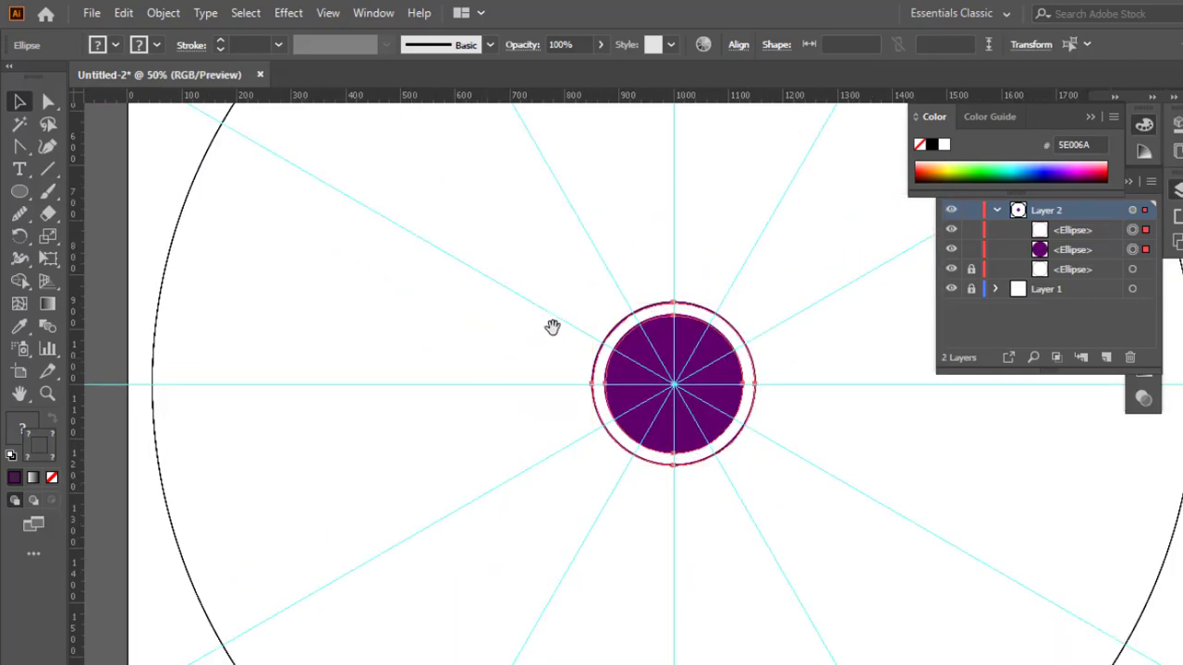
left_click_drag(604, 323, 431, 364)
key("ctrl+plus")
key("ctrl+plus")
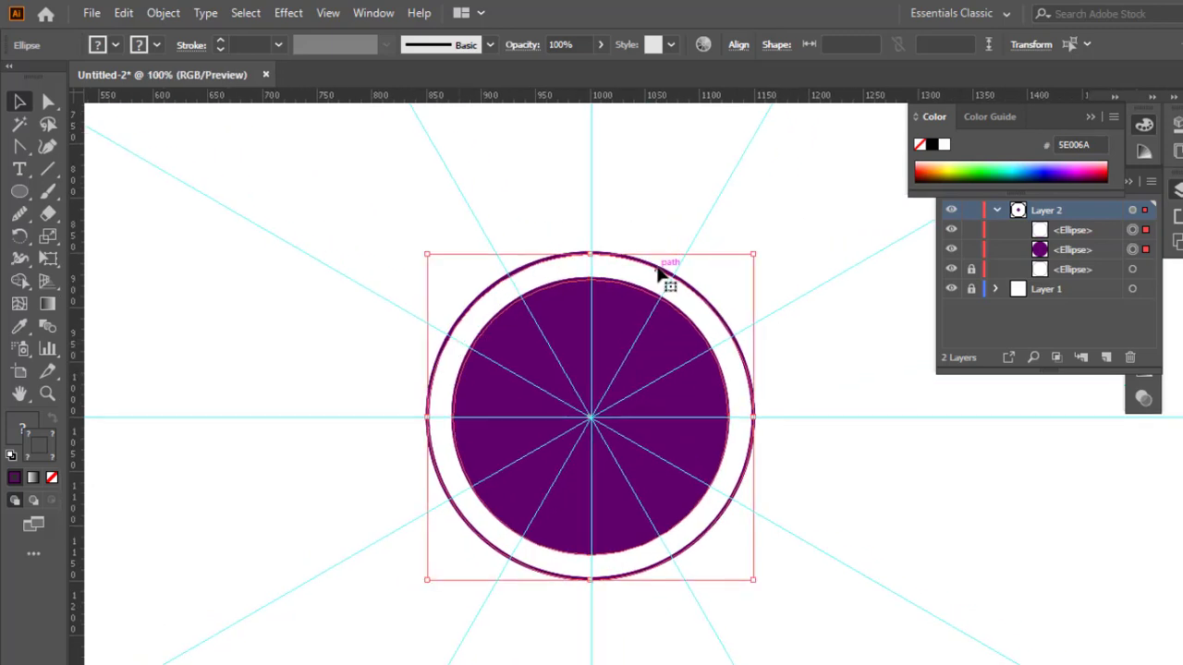
left_click(669, 222)
left_click(652, 265)
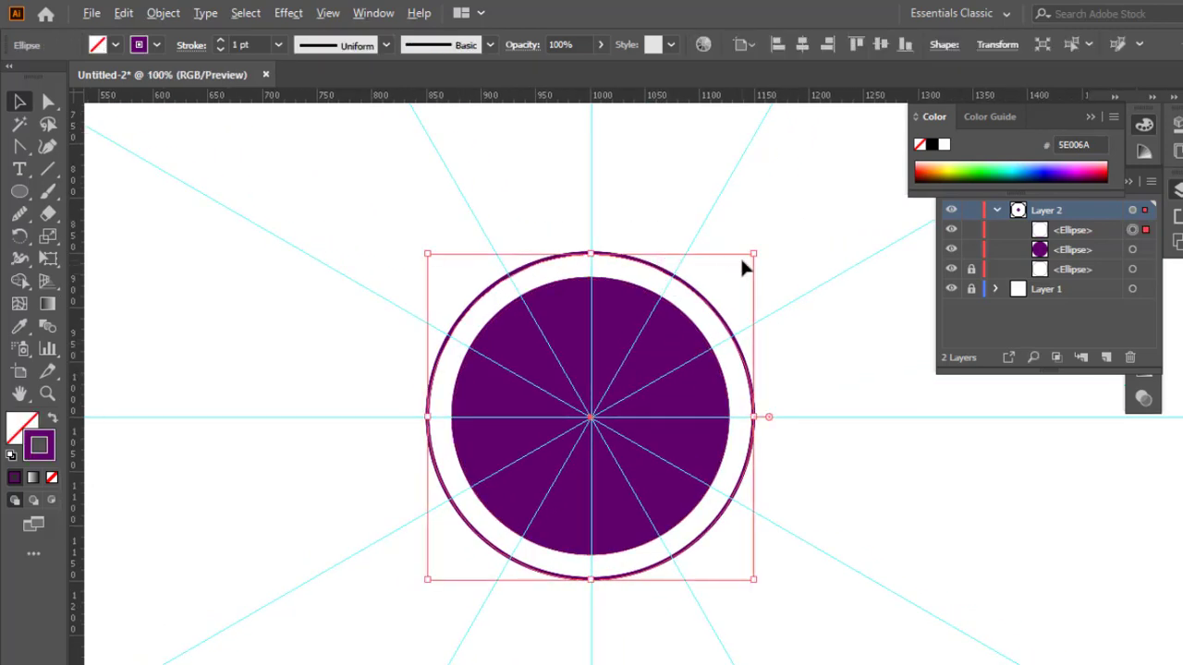
left_click_drag(753, 253, 745, 262)
left_click(690, 298)
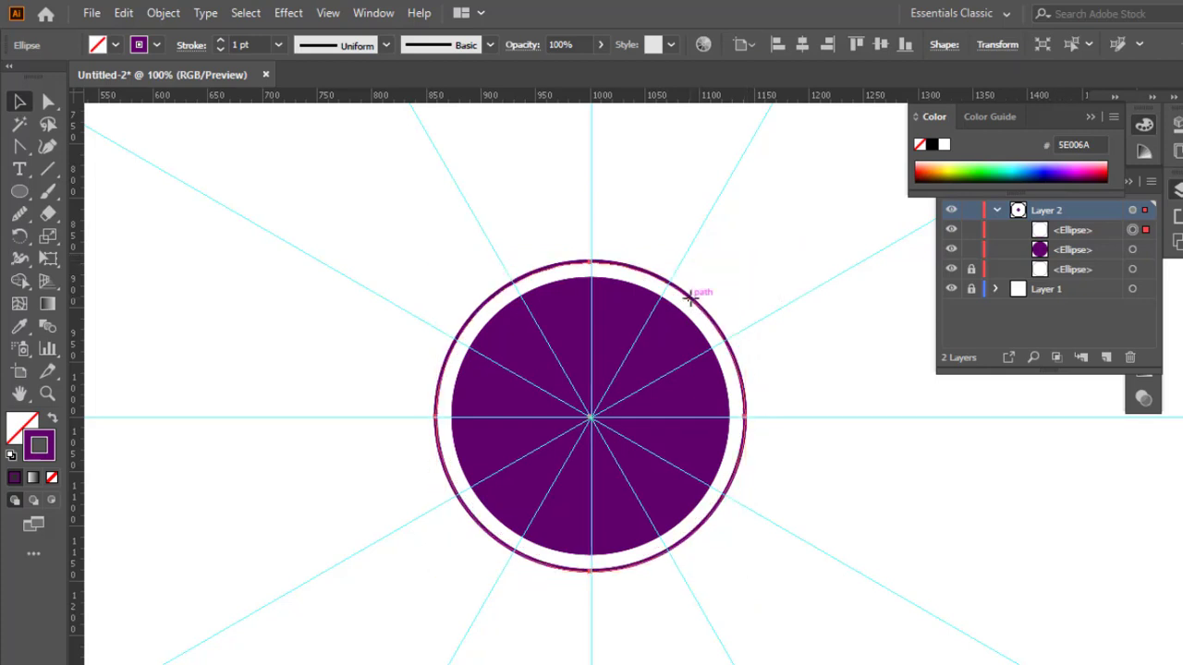
Step: Paste a copy of the outline ring in front and enlarge it slightly from its centre to form a second ring
key("ctrl+c")
key("ctrl+f")
left_click_drag(747, 258, 755, 250)
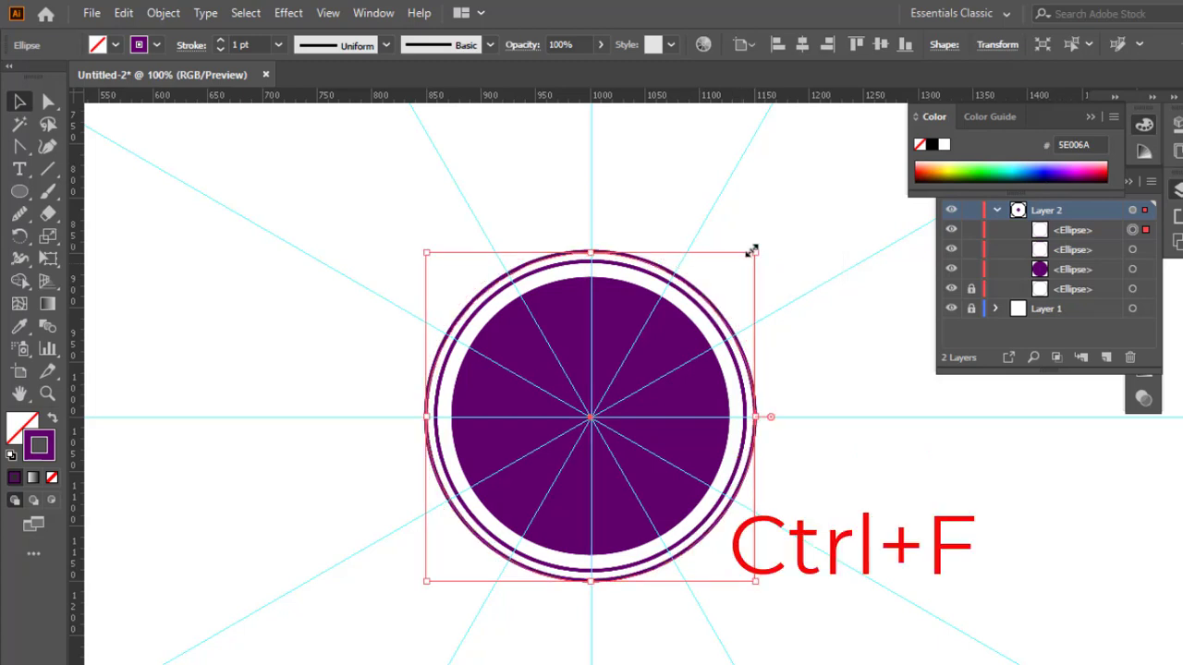
Step: Set the outermost ring's stroke weight to 0.75 pt
scroll(242, 44, "up", 2)
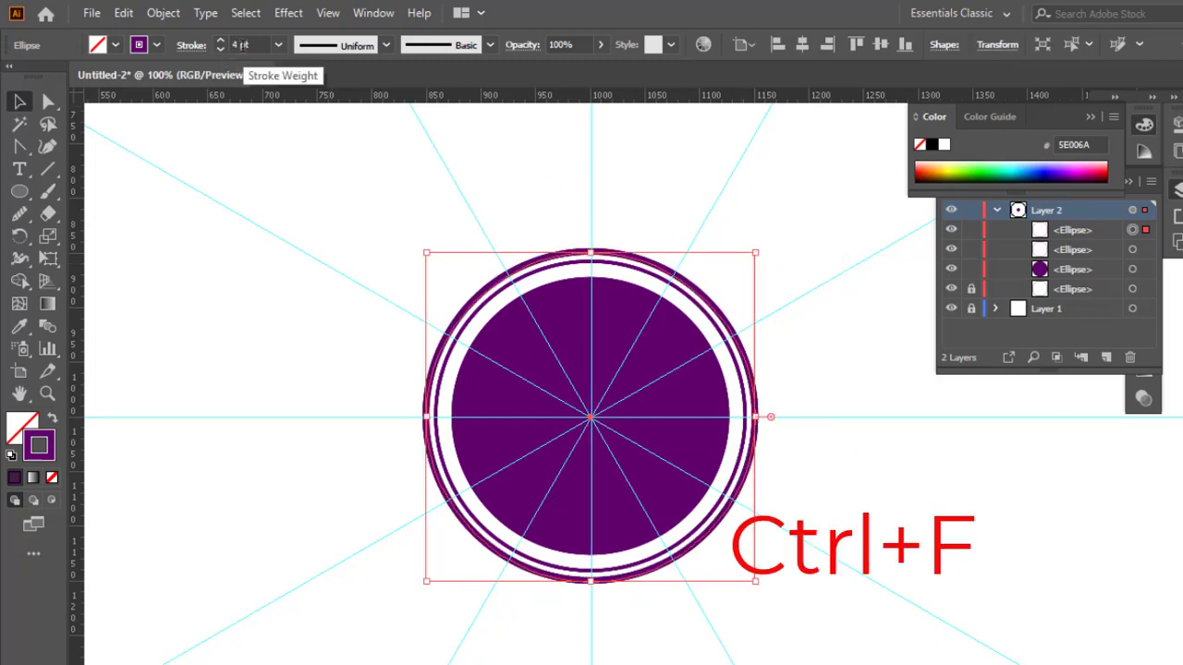
scroll(242, 44, "down", 1)
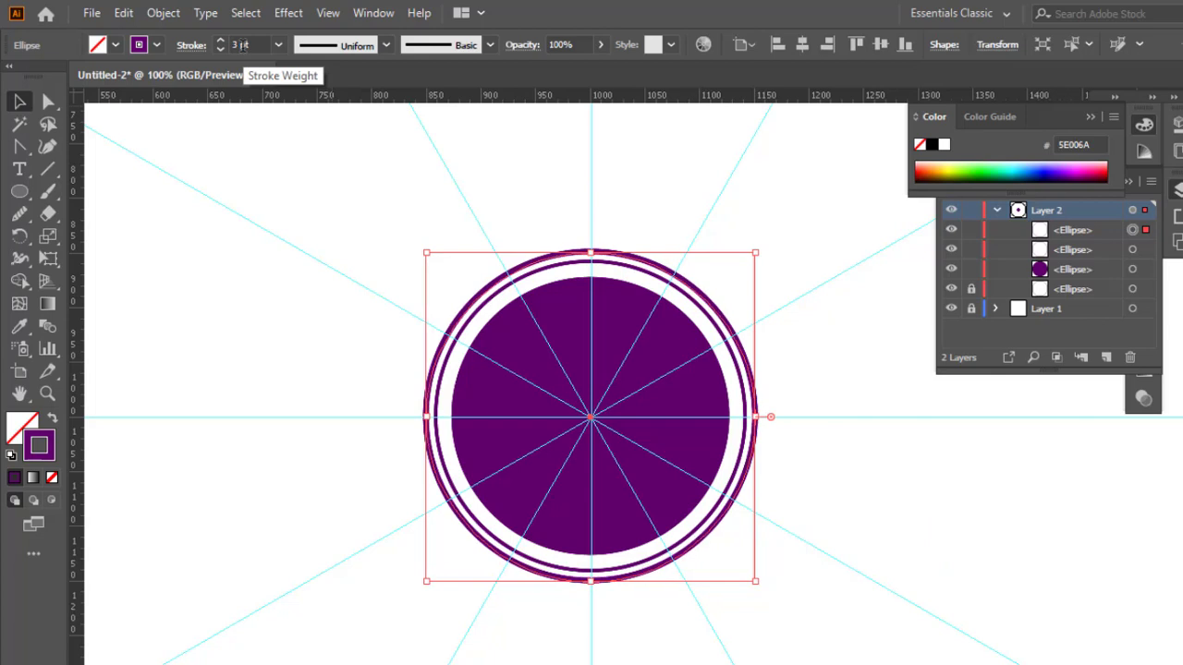
scroll(242, 45, "down", 1)
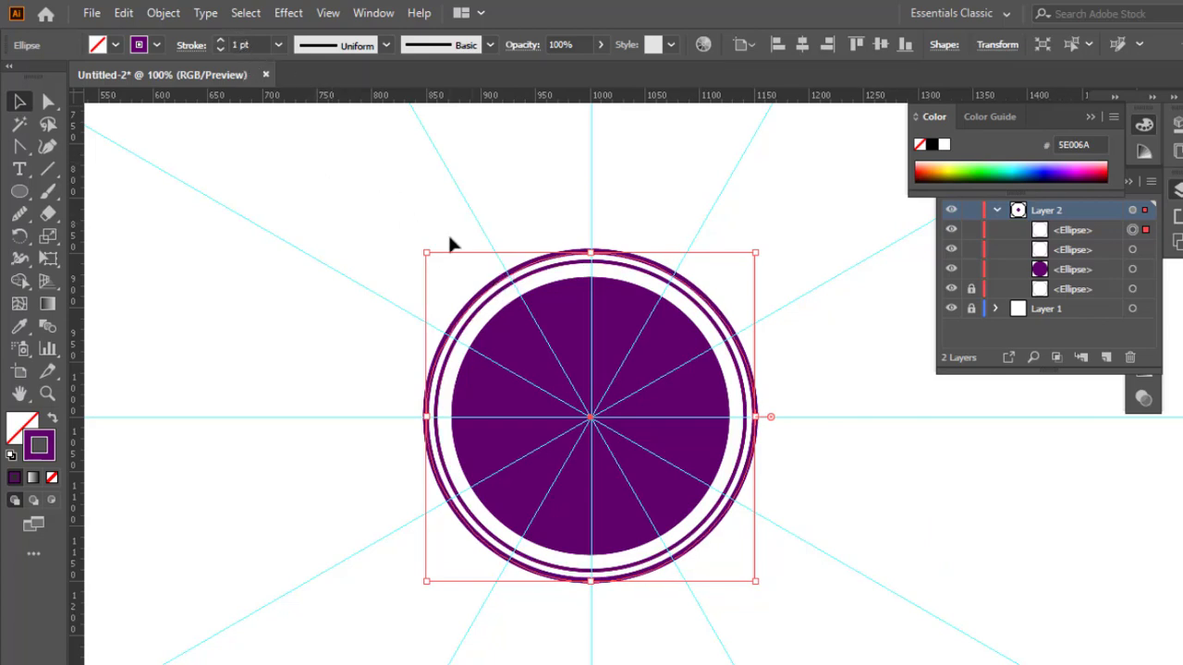
left_click(526, 282)
left_click(527, 275)
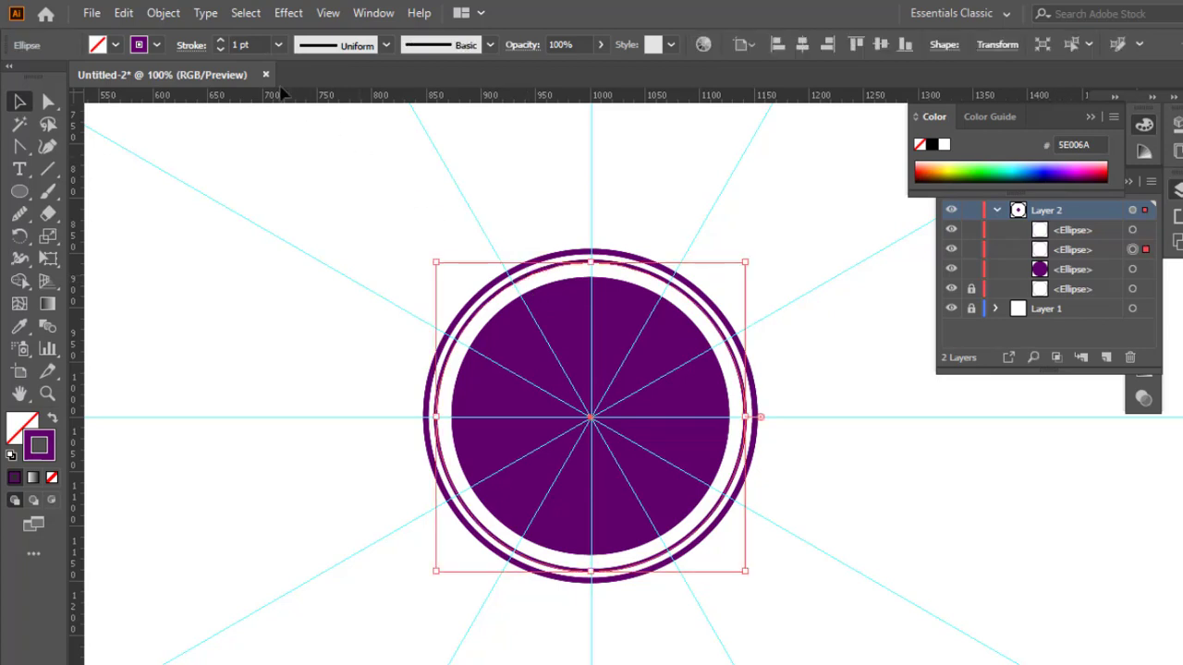
left_click(545, 263)
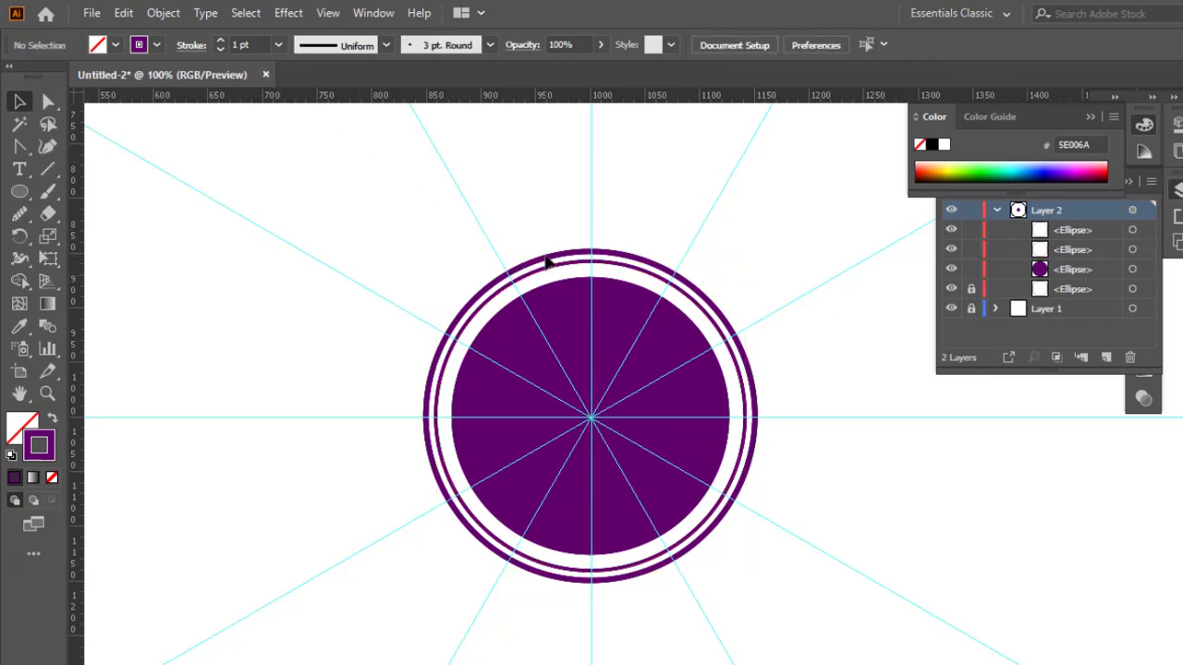
left_click(546, 256)
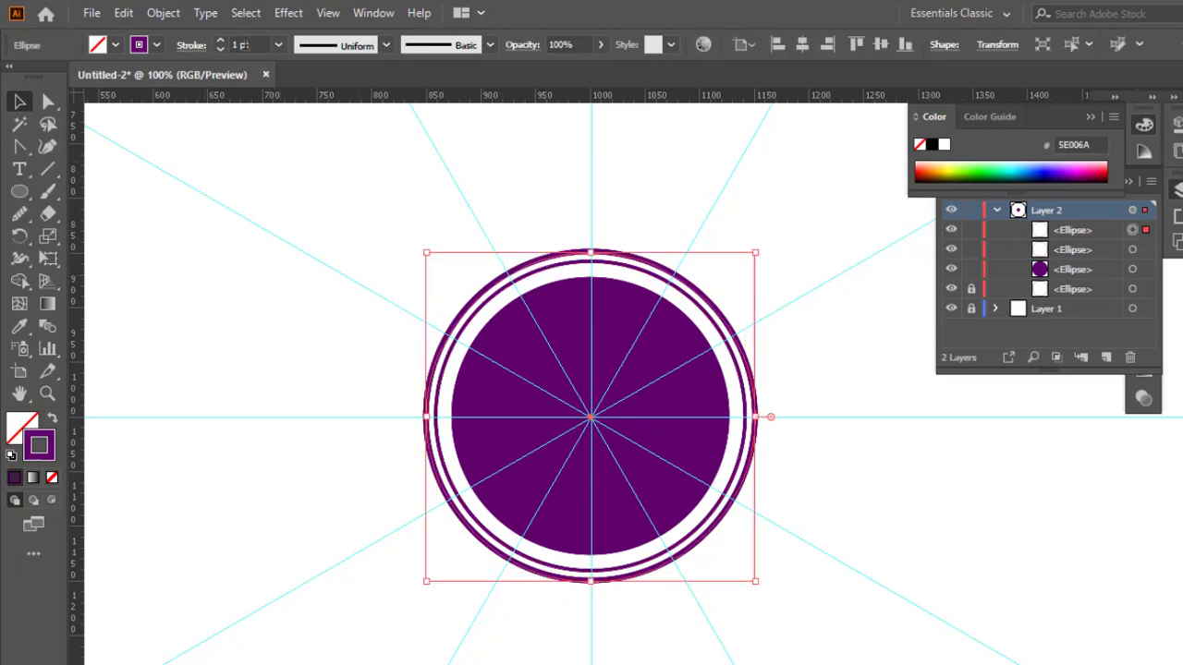
left_click(301, 198)
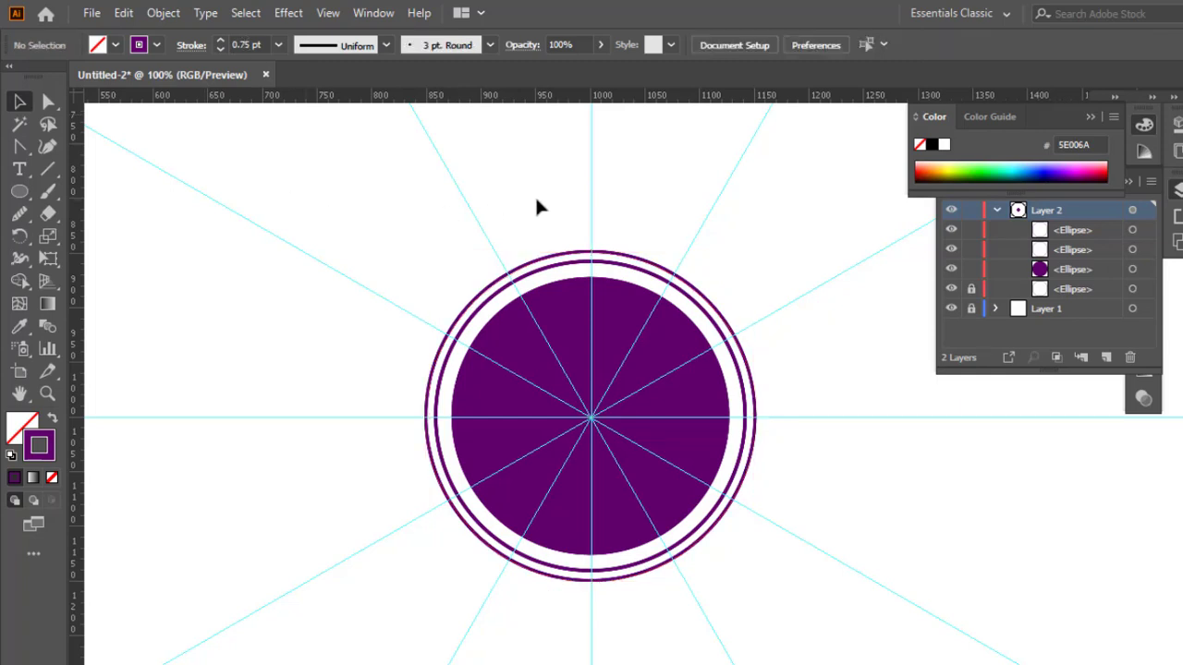
Step: Draw a small unfilled circle just outside the rings near the upper-left guide and set its purple stroke to 4 pt
left_click(19, 191)
left_click_drag(436, 312, 455, 325)
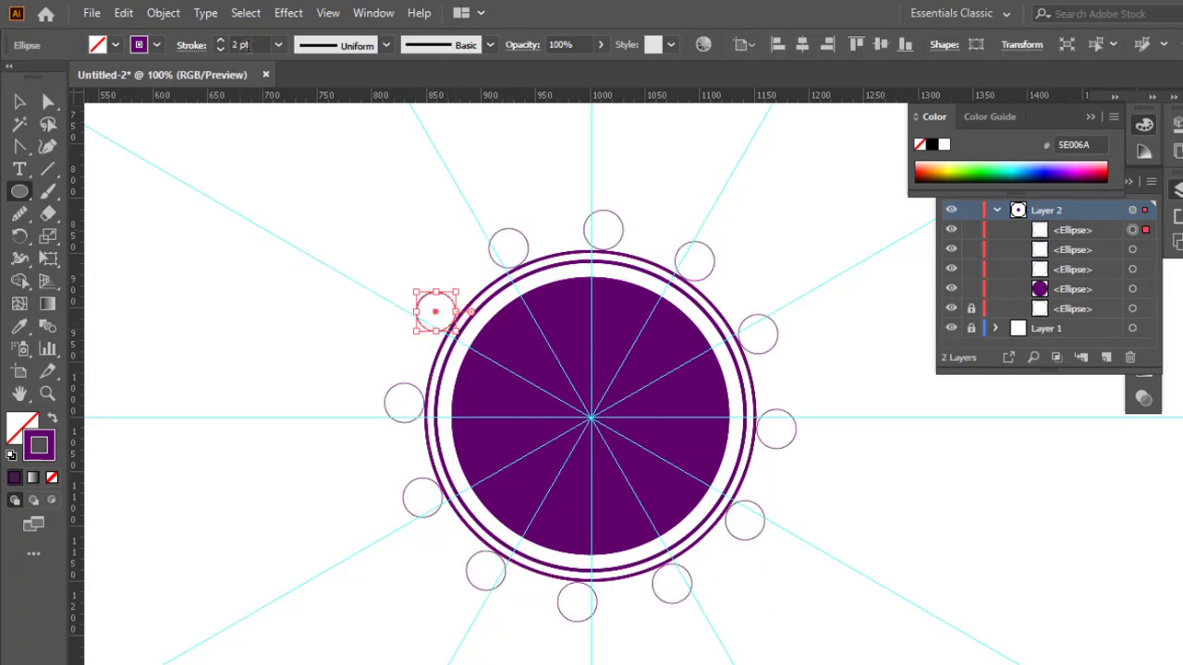
scroll(247, 46, "up", 2)
left_click(22, 101)
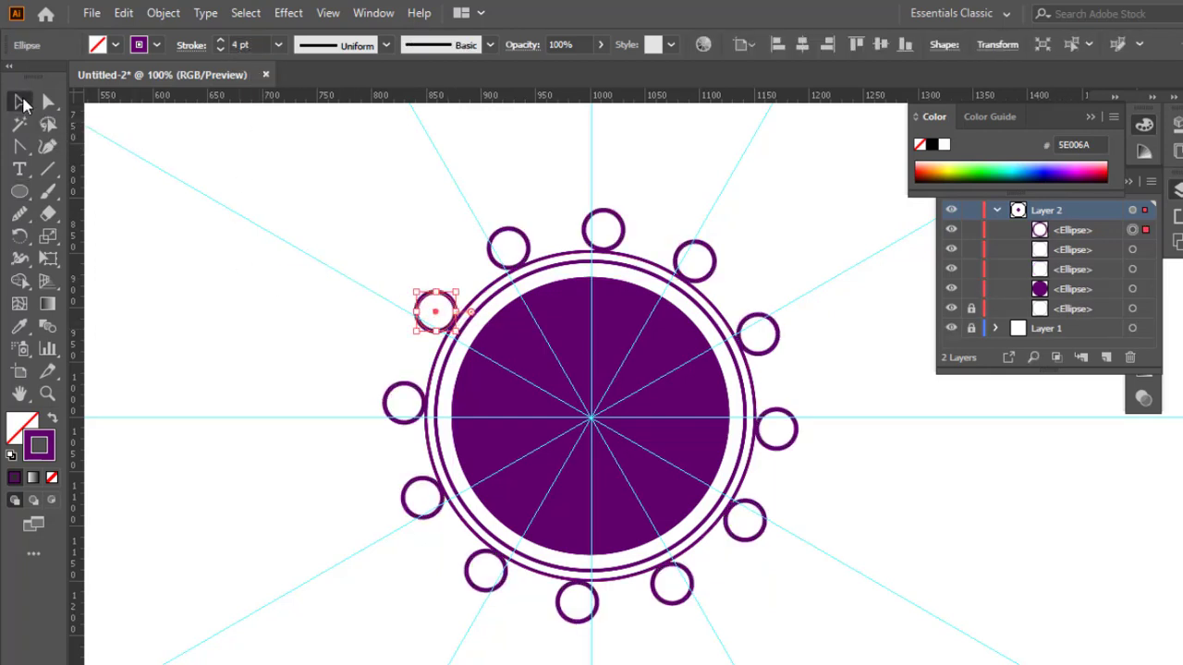
Step: Draw a smaller circle inside the small outlined circle, giving it a solid purple fill and no stroke
key("ctrl+plus")
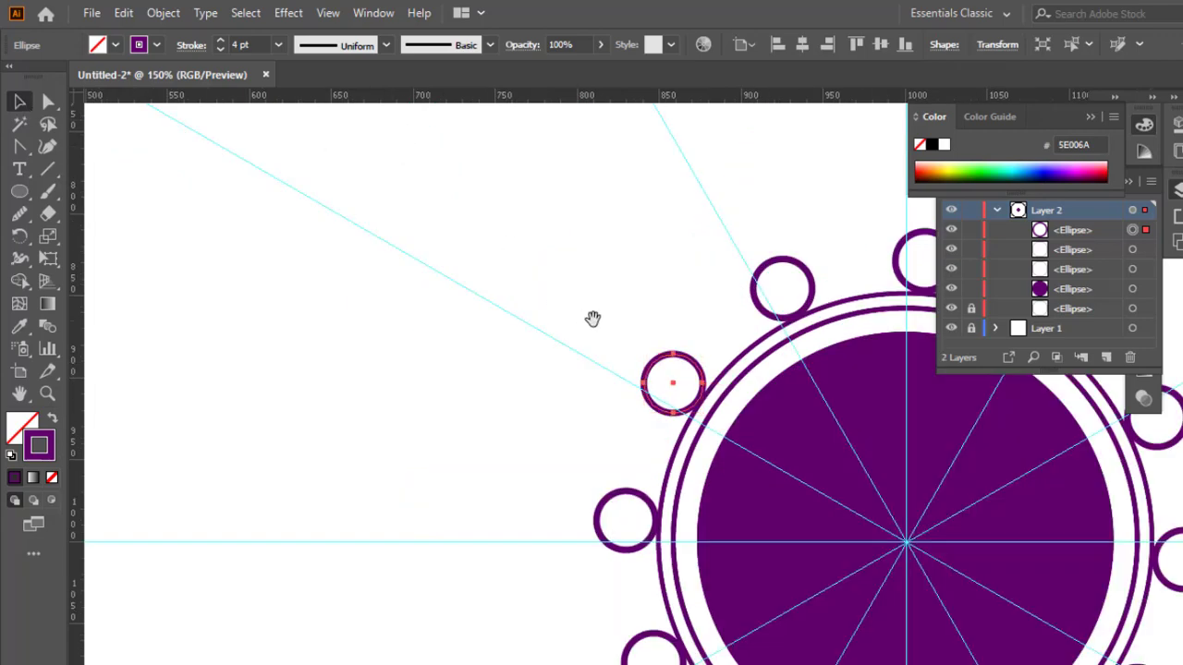
left_click_drag(591, 320, 458, 296)
left_click(16, 194)
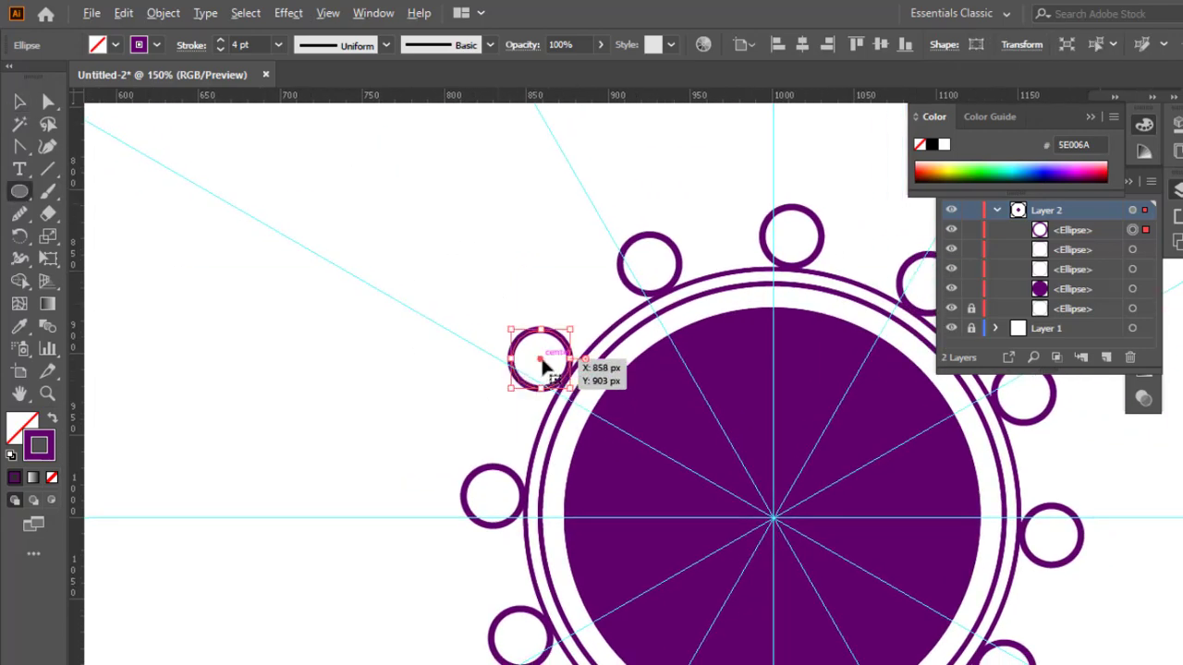
left_click_drag(533, 356, 546, 368)
left_click_drag(52, 436, 16, 430)
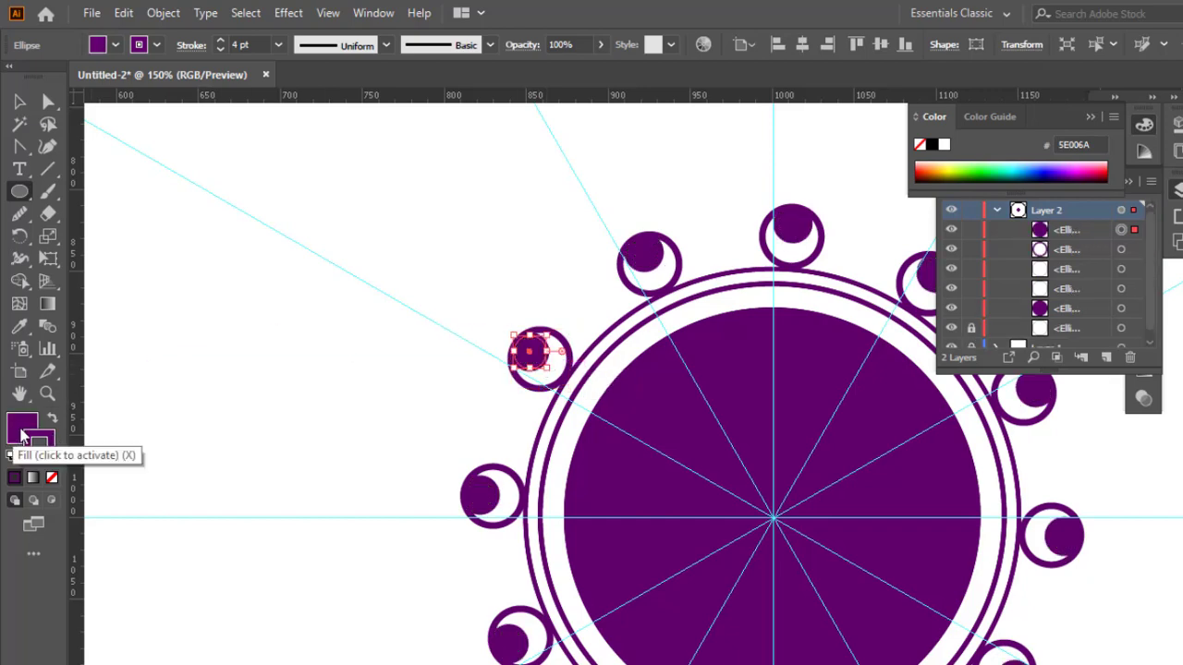
left_click(50, 477)
Step: Change the smallest circle's fill to the brighter purple 830599
double_click(21, 433)
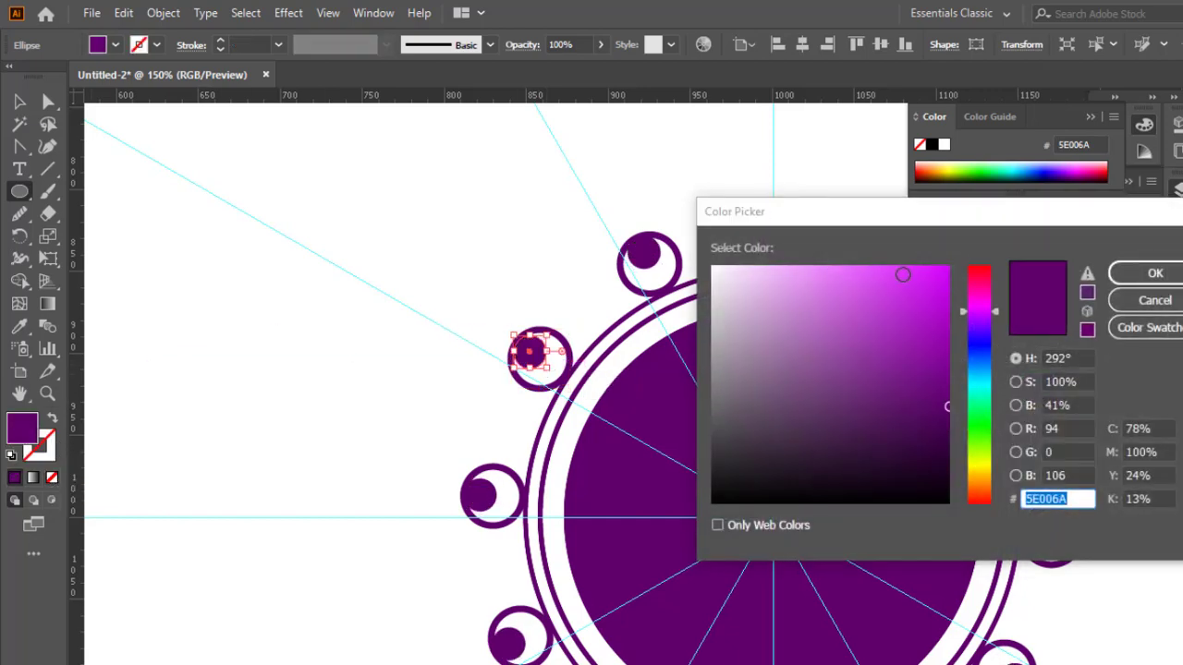
left_click(942, 360)
left_click(1142, 276)
Step: Enlarge the bright purple circle and nudge it towards the upper left inside its outlined circle, leaving a white crescent
left_click(19, 101)
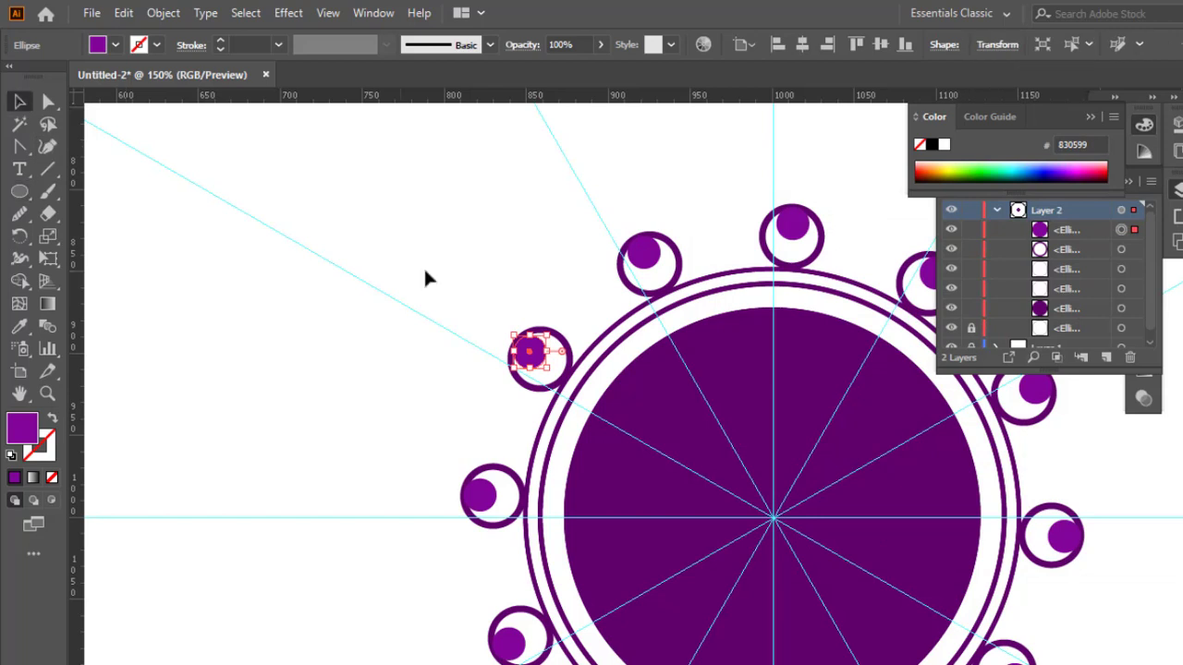
left_click(488, 246)
left_click(530, 354)
left_click_drag(546, 367, 543, 354)
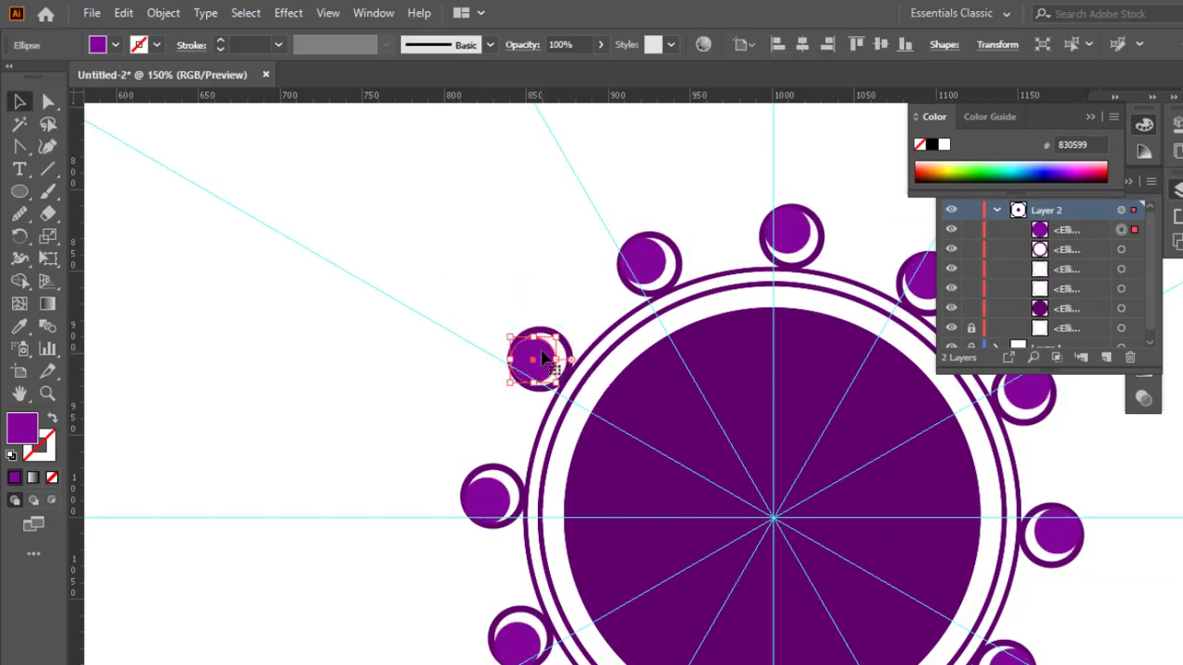
key("Up")
key("Up")
key("Up")
key("Up")
key("Left")
key("Right")
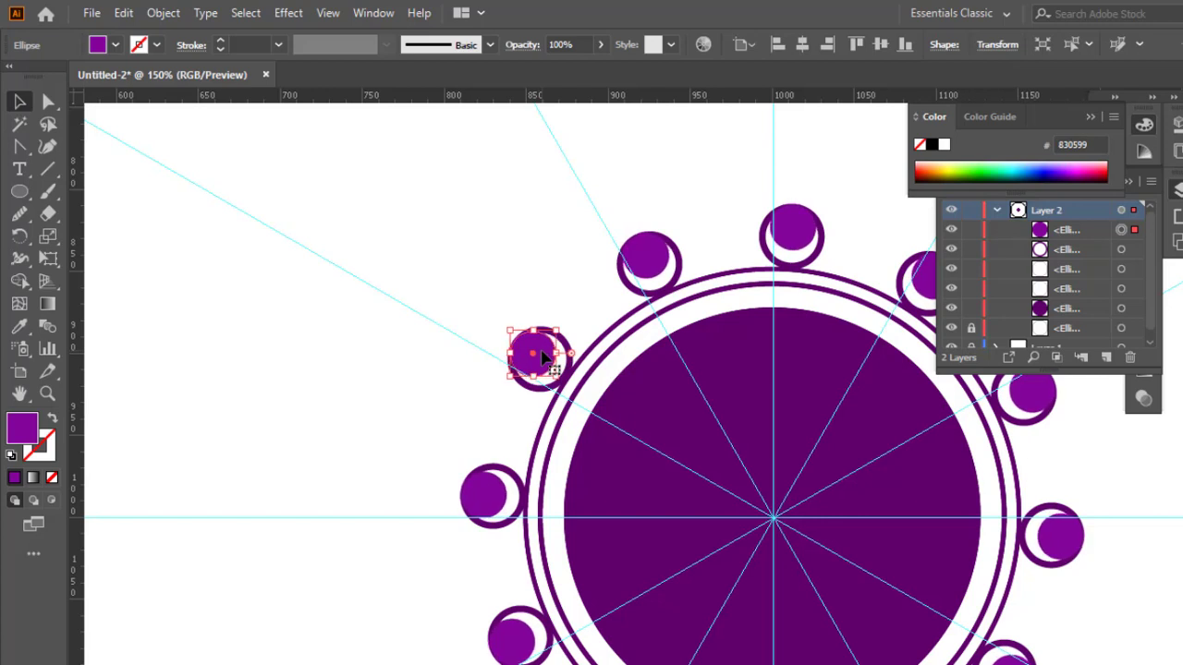
left_click_drag(504, 296, 538, 357)
left_click(545, 286)
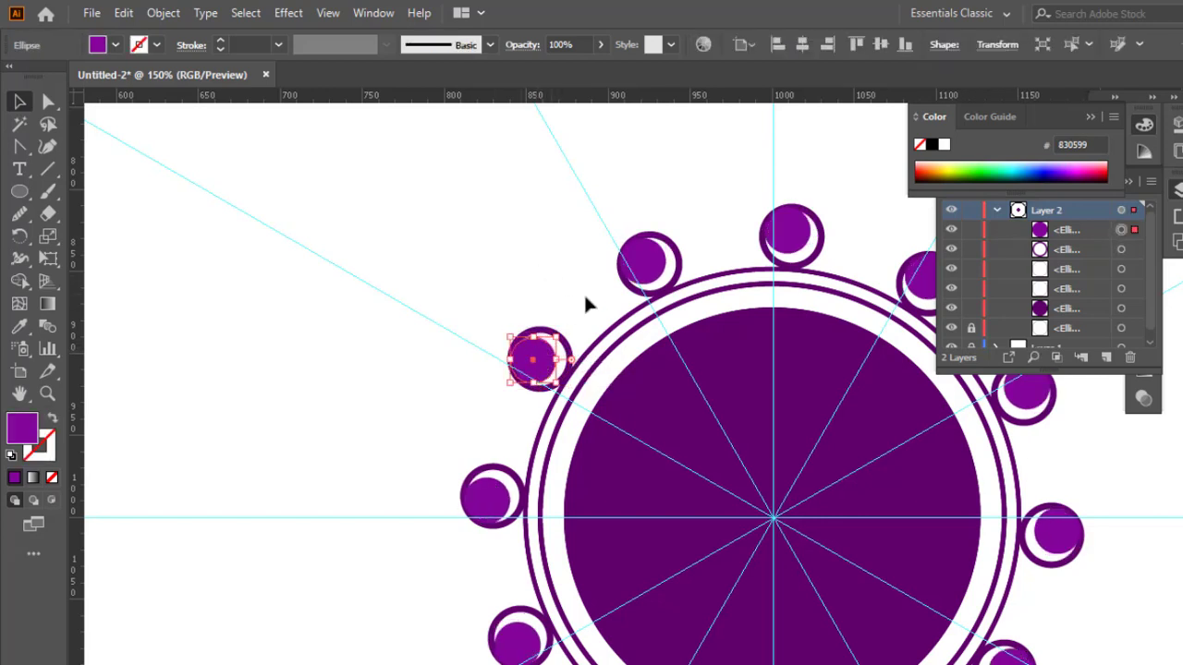
left_click(583, 292)
left_click(544, 363)
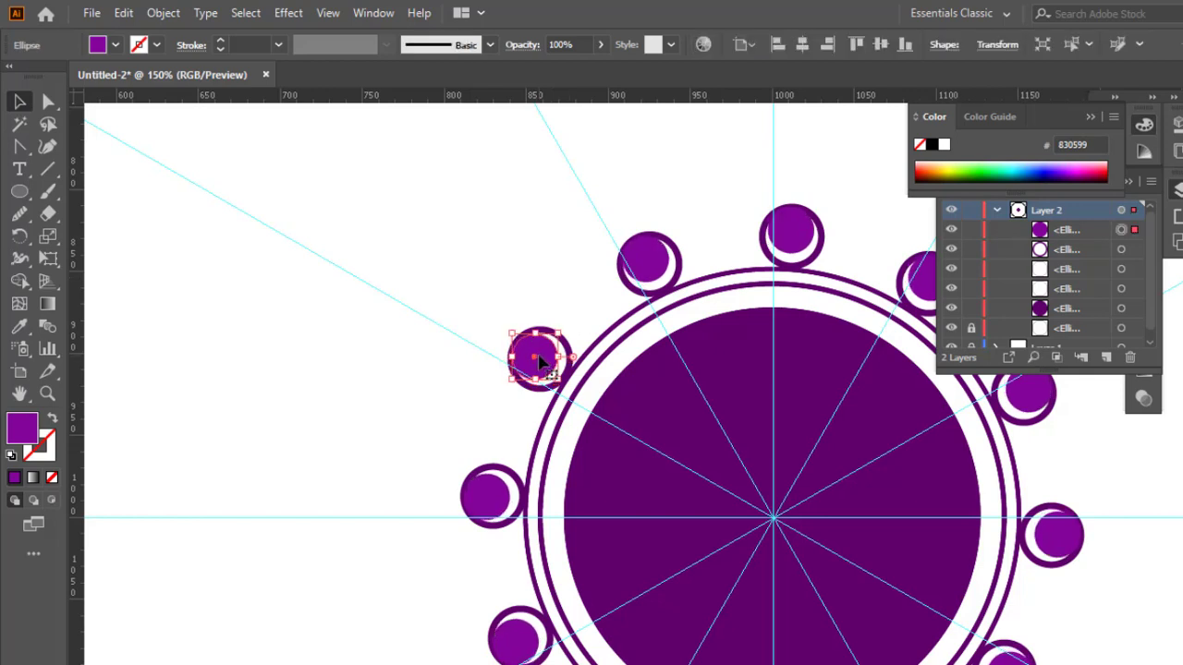
Step: Group the outlined circle with its bright purple inner circle and place a rotated copy beside it along the outer ring
left_click_drag(507, 310, 543, 361)
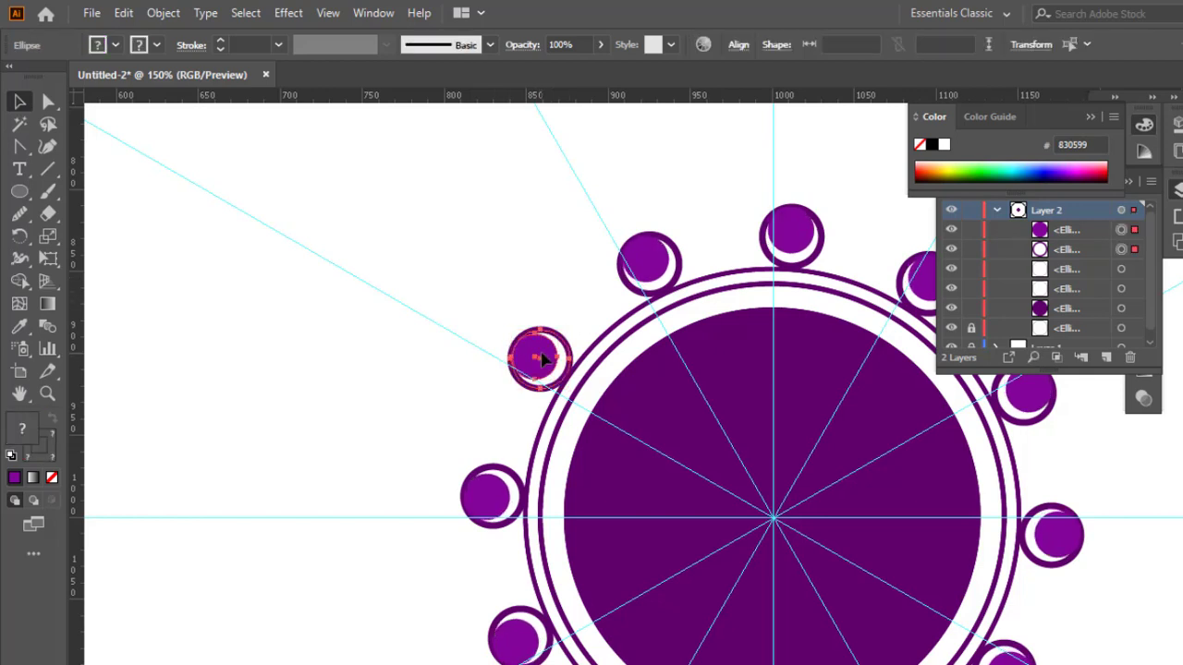
key("ctrl+g")
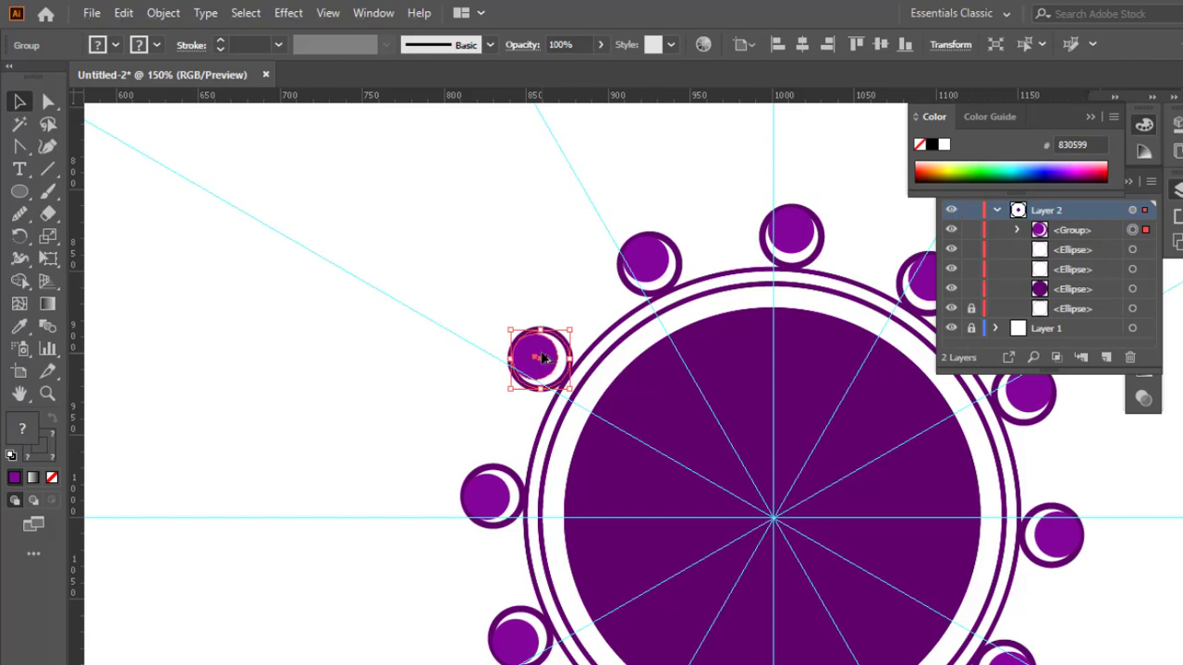
left_click_drag(543, 358, 637, 282)
left_click(567, 243)
left_click(583, 304)
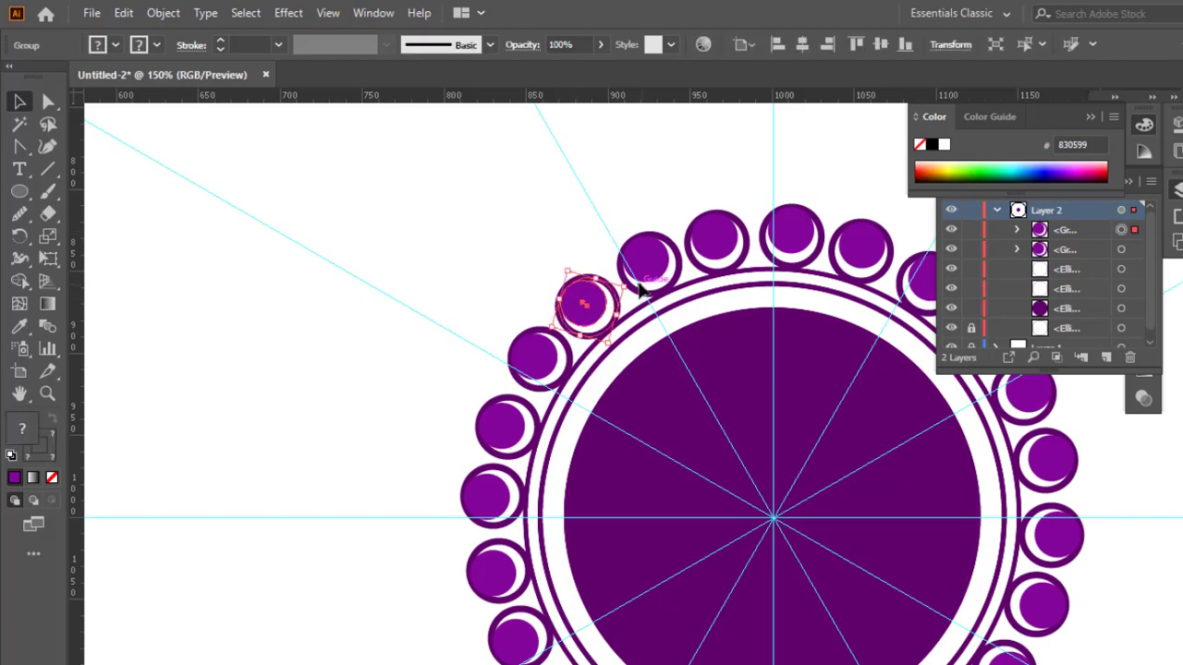
Step: Enlarge both circle groups slightly and shift the copied group to even out the spacing of the beads around the ring
left_click(543, 248)
left_click(581, 300)
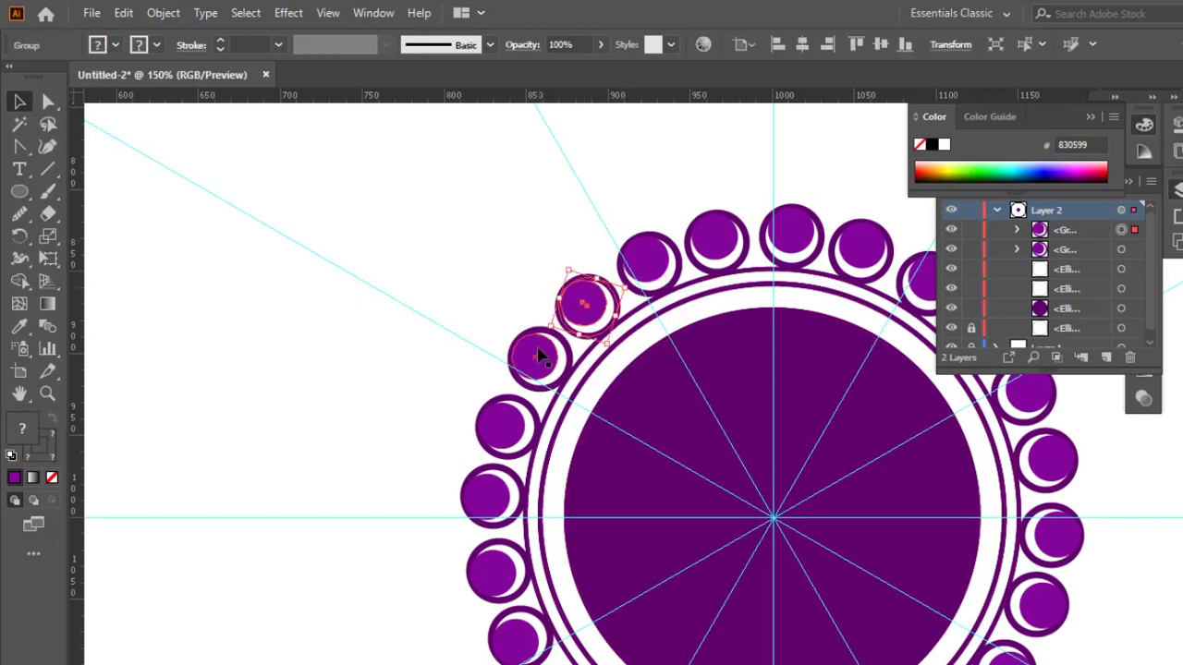
left_click(541, 356, "shift")
left_click_drag(622, 274, 622, 273)
left_click(524, 239)
left_click_drag(592, 309, 585, 305)
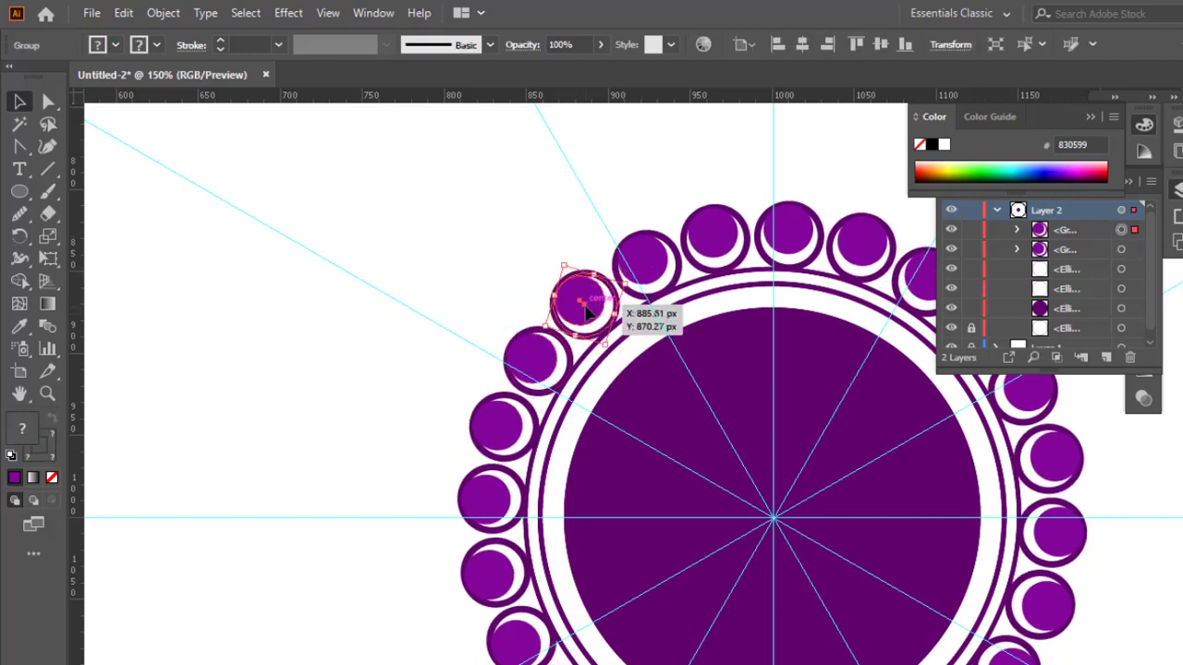
key("Left")
key("ctrl+minus")
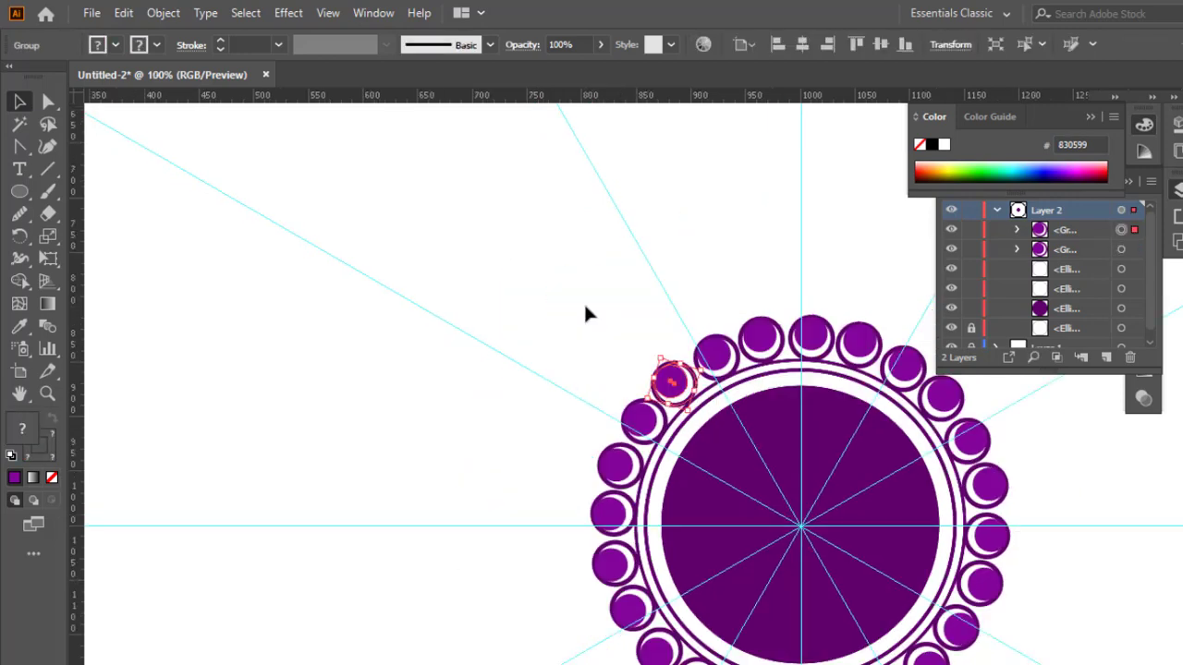
left_click_drag(581, 280, 377, 232)
left_click(570, 251)
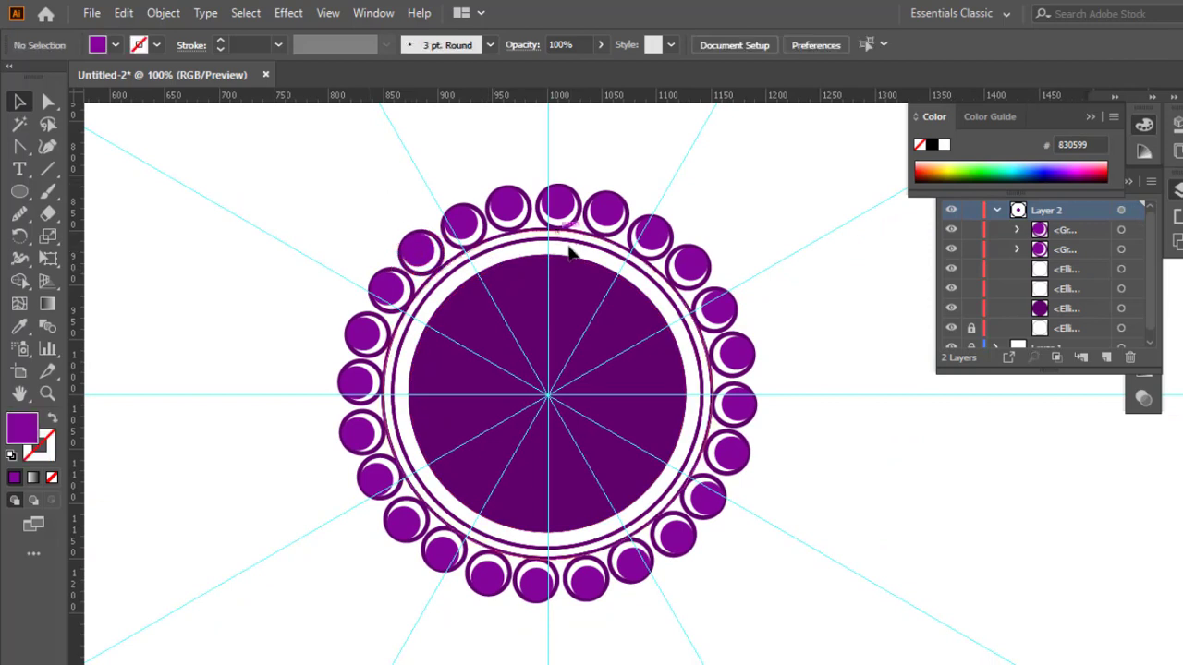
left_click(575, 248)
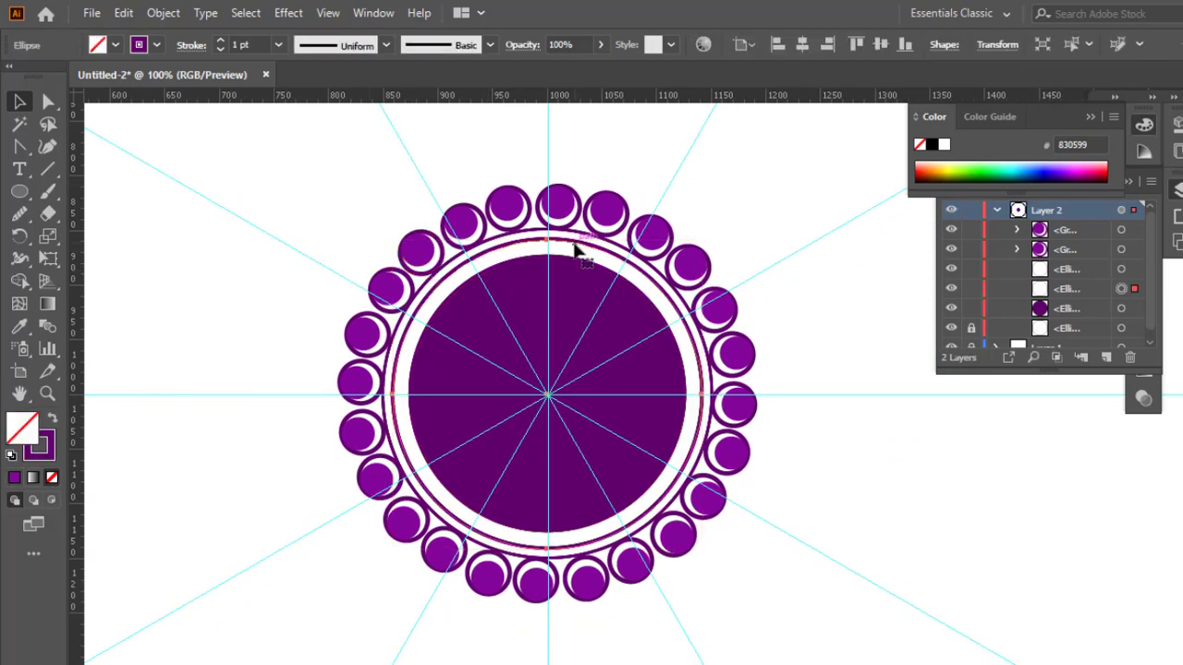
key("ctrl+z")
left_click(584, 244)
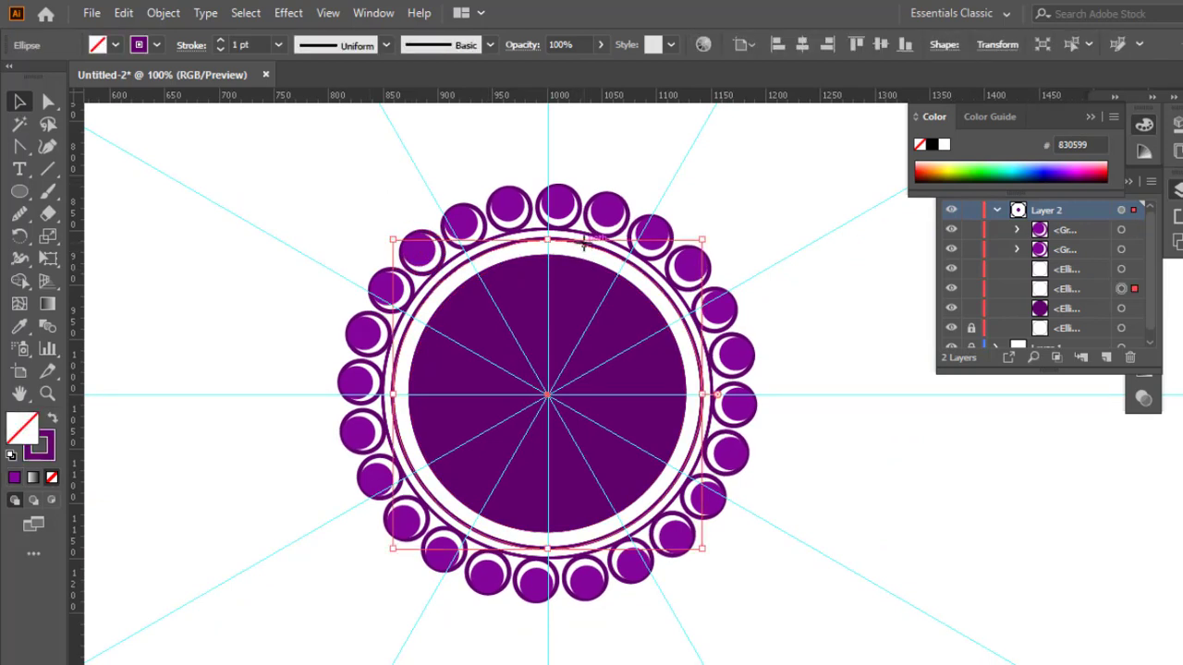
left_click_drag(702, 240, 780, 182)
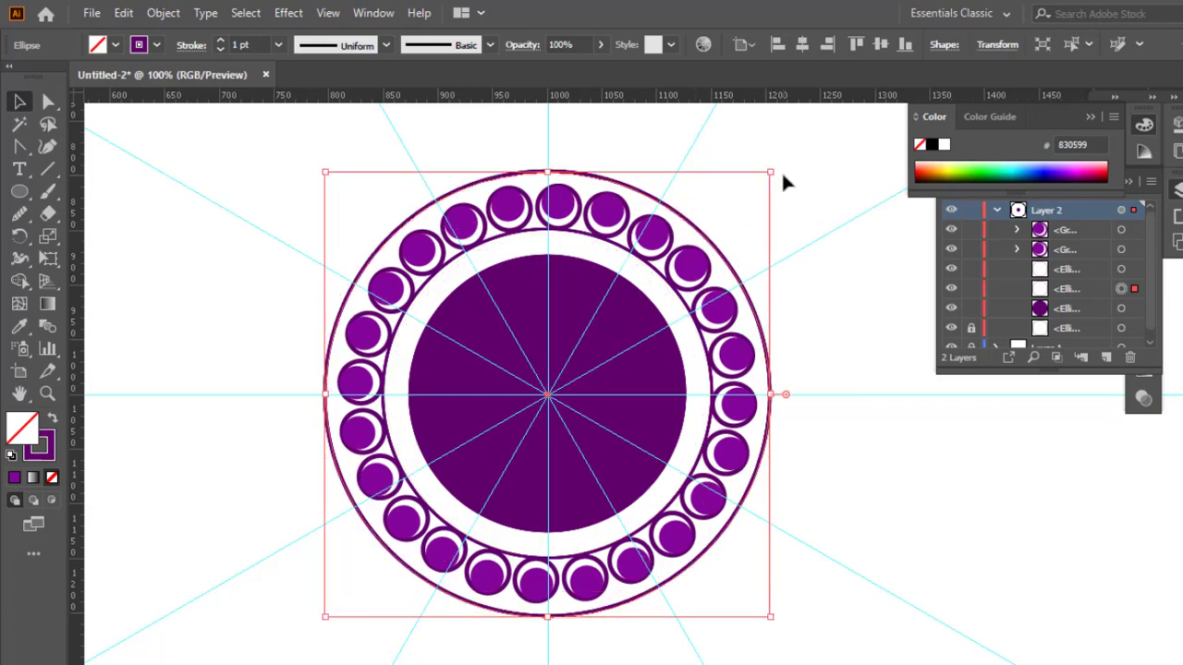
key("ctrl+z")
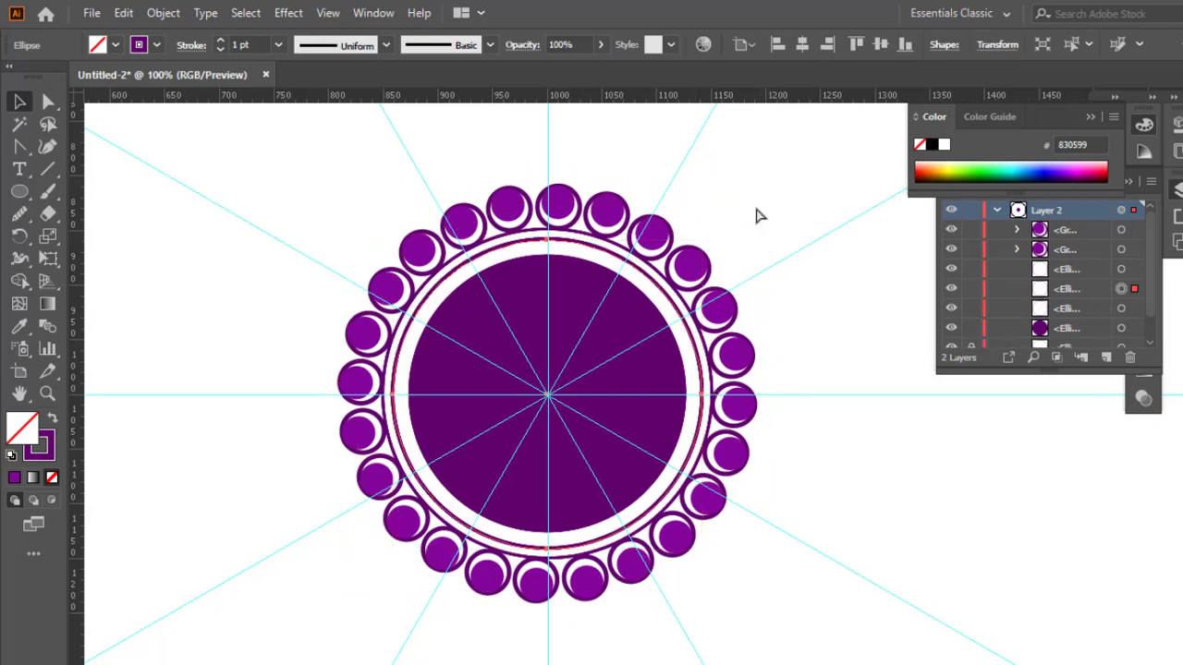
Step: Duplicate the inner thin outlined ring in place and enlarge the copy about the centre until it encloses the ring of beads
left_click_drag(547, 395, 776, 183)
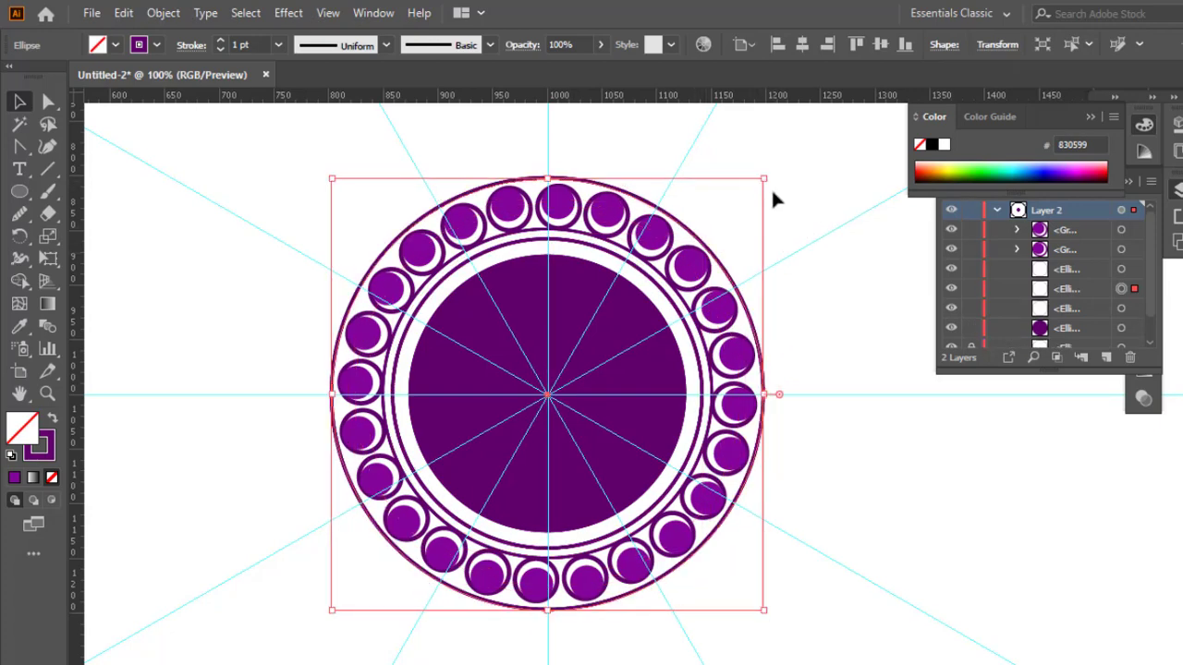
key("ctrl+shift+a")
key("ctrl+equal")
left_click_drag(486, 192, 505, 305)
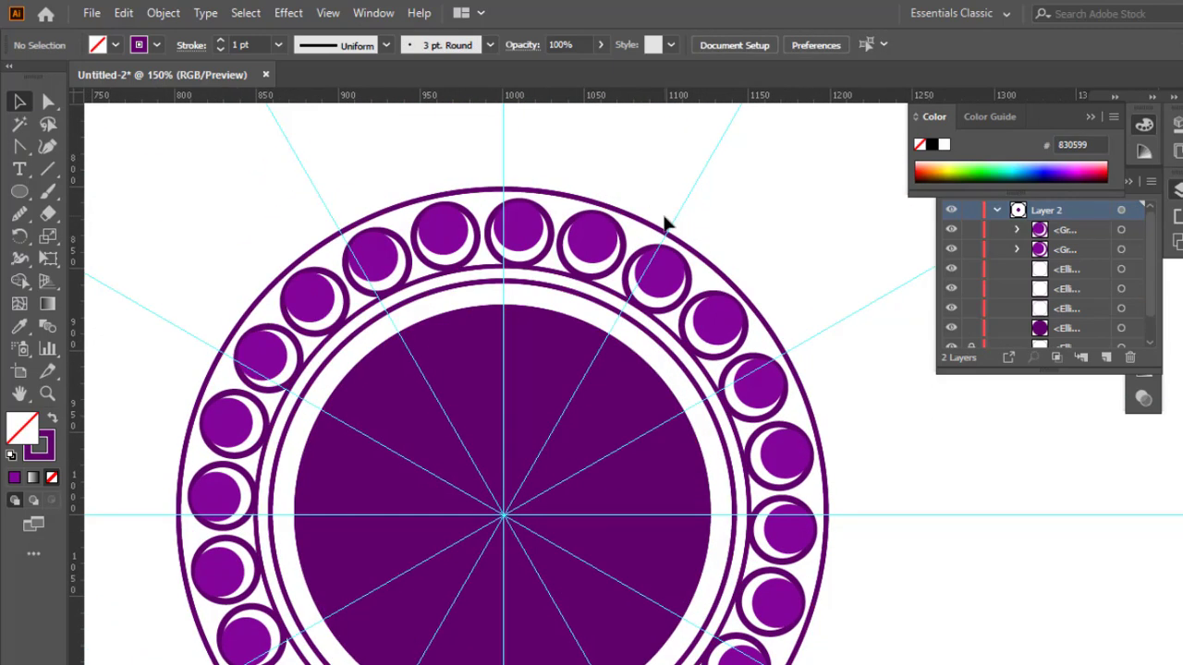
left_click(681, 238)
left_click_drag(825, 192, 824, 193)
key("ctrl+shift+a")
Step: Draw a closed, curved-sided triangle pointing inward between two beads at the outer ring, filled with dark purple 5E006A and no stroke
key("ctrl+equal")
left_click(19, 146)
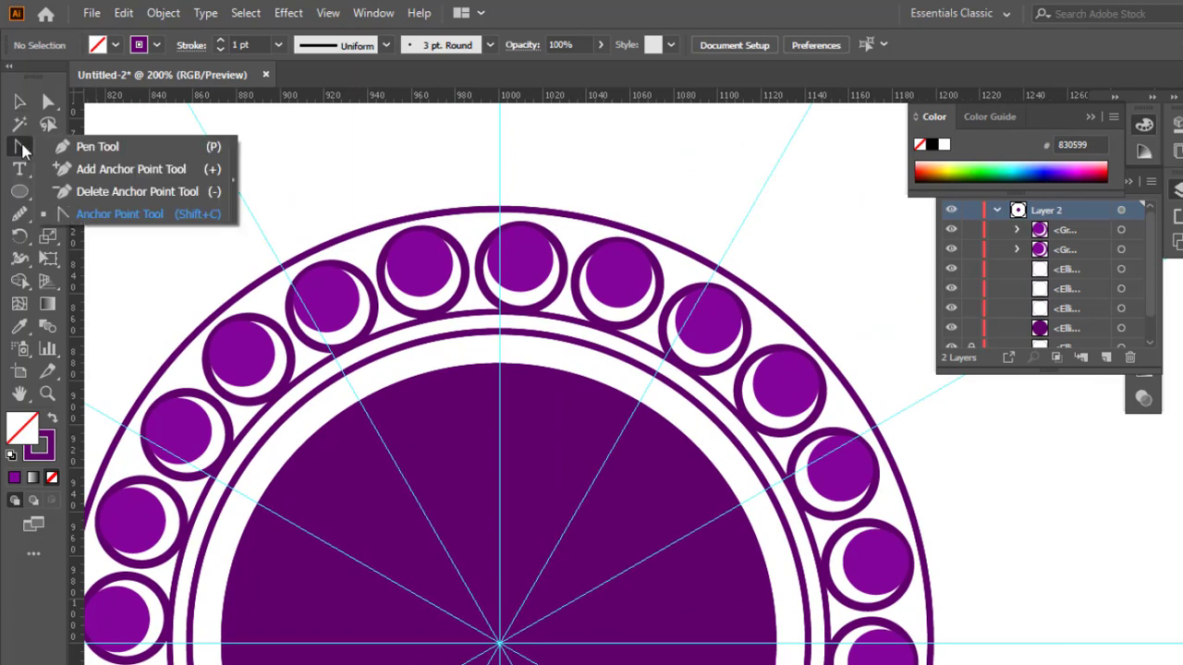
left_click(441, 214)
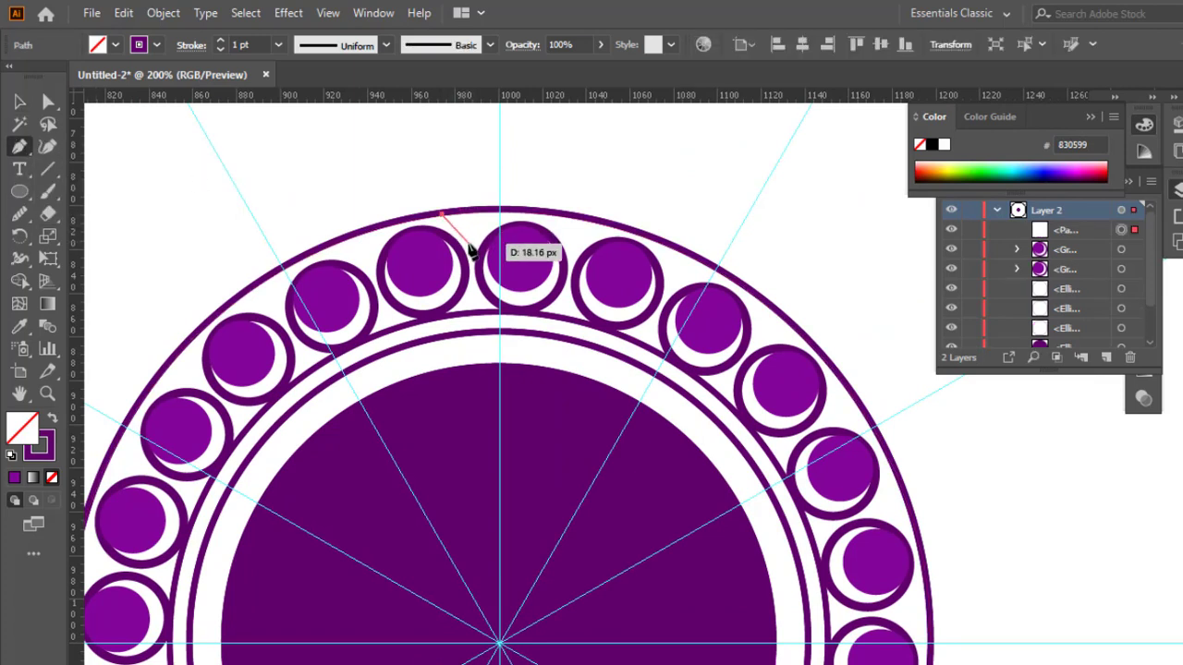
left_click_drag(470, 259, 470, 258)
left_click(469, 245)
left_click_drag(491, 212, 533, 201)
key("ctrl+z")
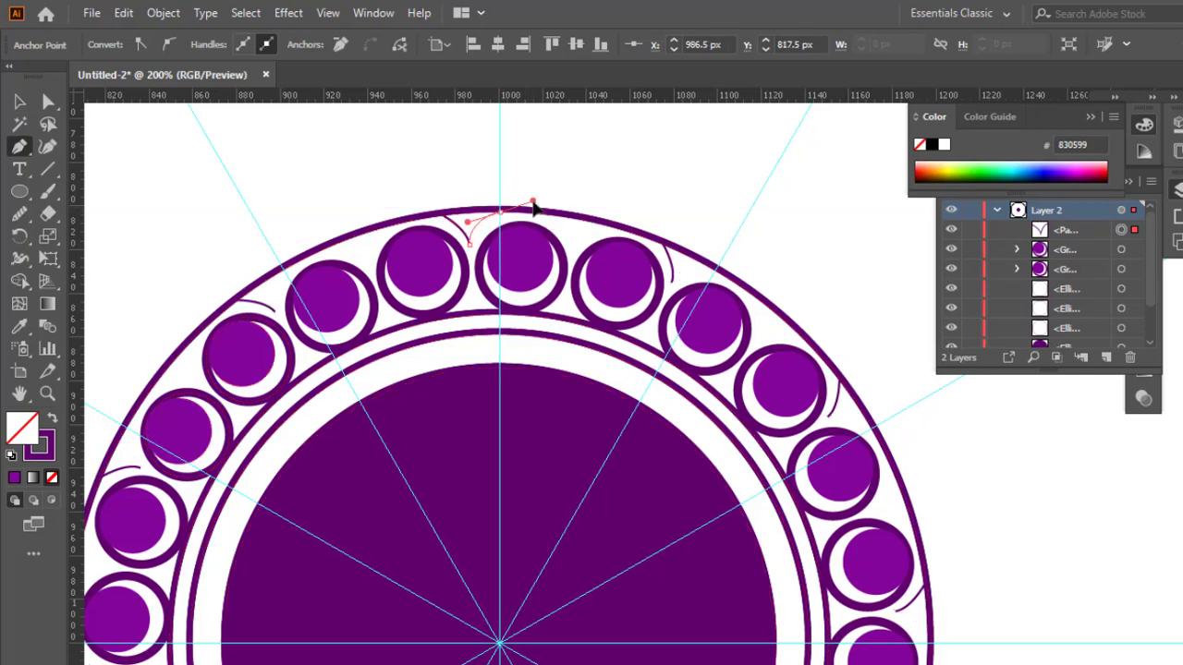
left_click(441, 216)
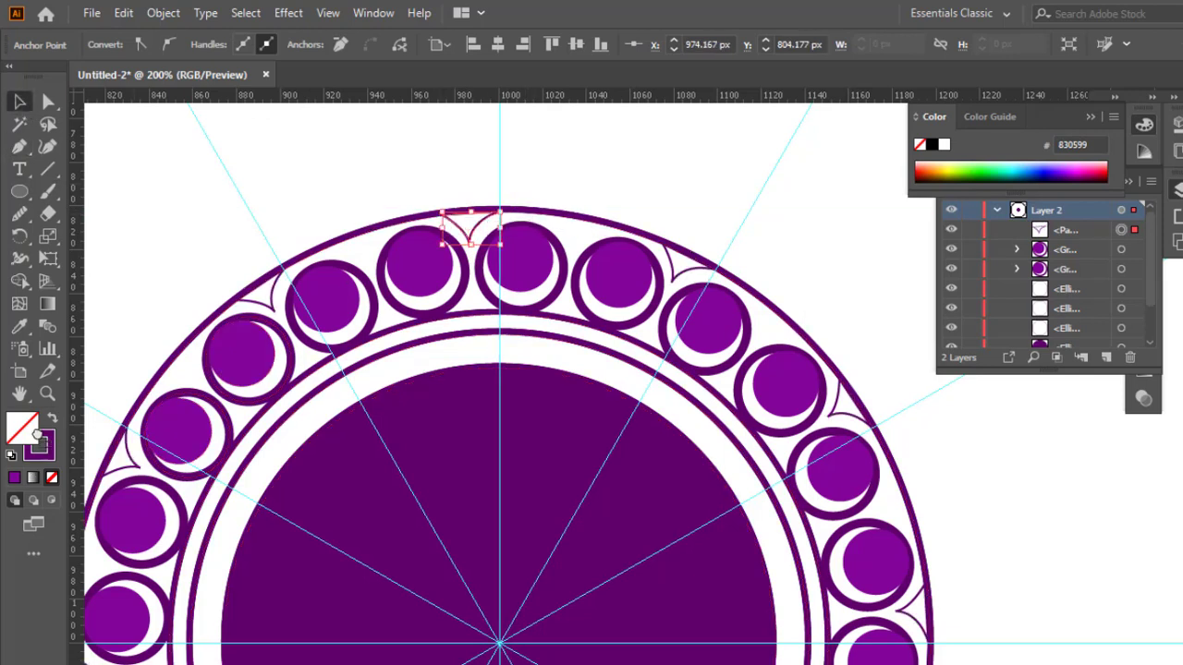
key("shift+x")
key("v")
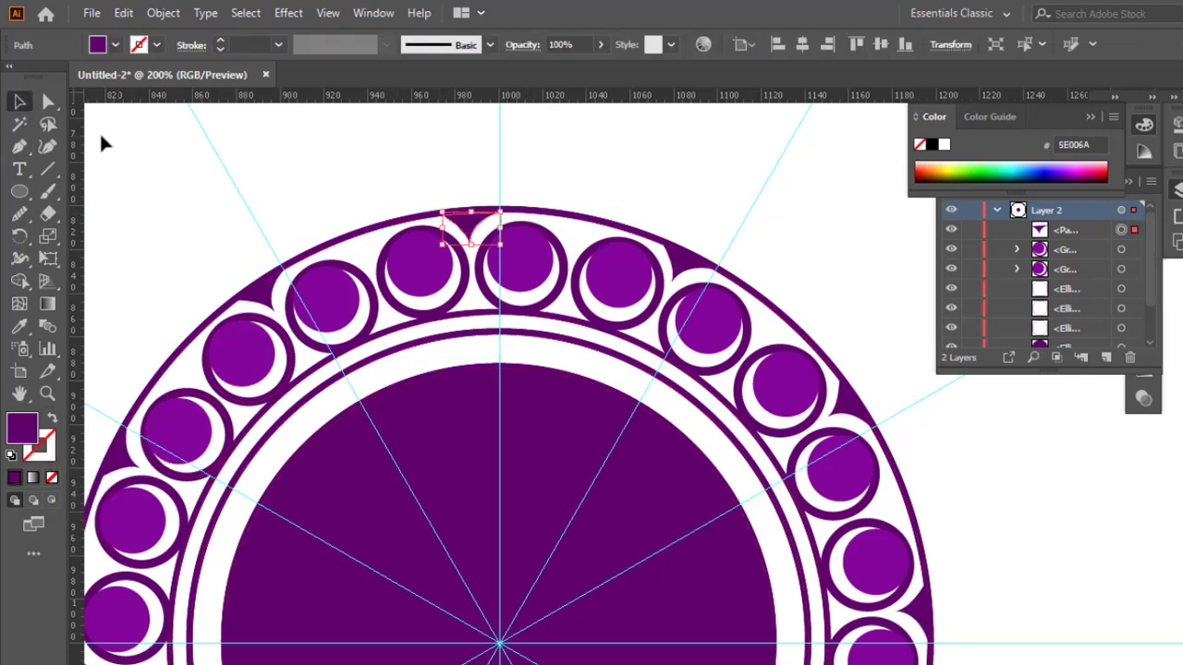
Step: Reshape the dark triangle's two curved sides so they follow the neighbouring beads and leave an even white gap
left_click_drag(20, 151, 88, 216)
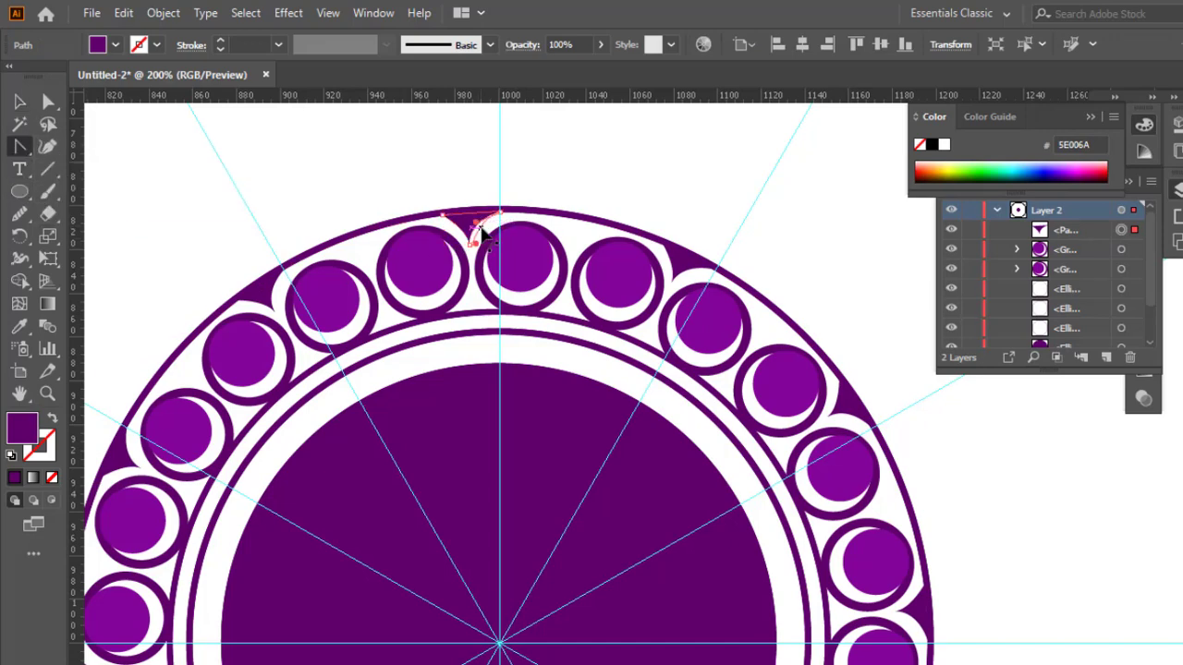
left_click_drag(480, 227, 483, 231)
left_click(19, 102)
left_click(526, 181)
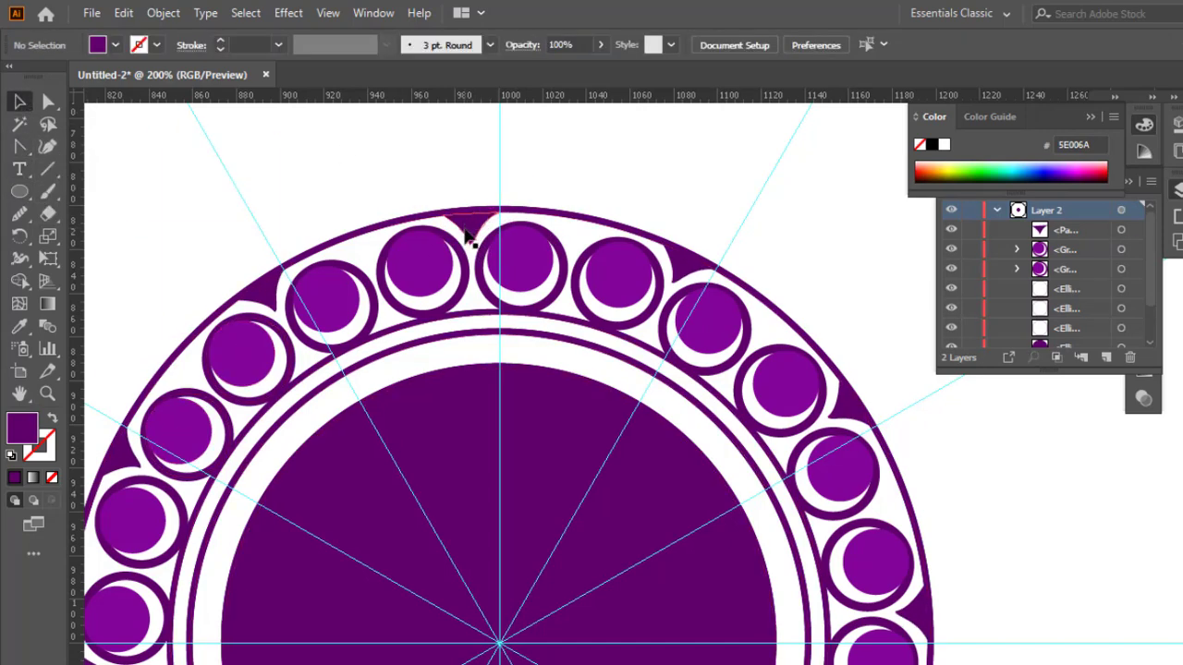
scroll(468, 236, "up", 2)
left_click(448, 282)
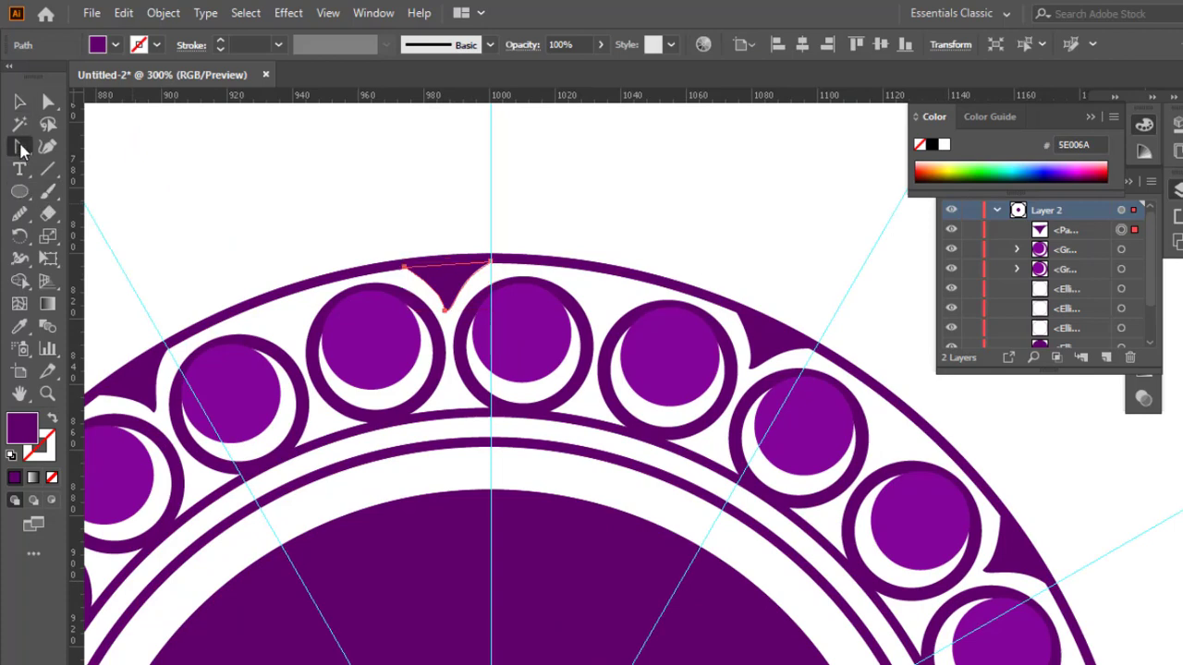
left_click_drag(20, 147, 74, 193)
left_click(430, 288)
key("Return")
left_click_drag(21, 147, 102, 211)
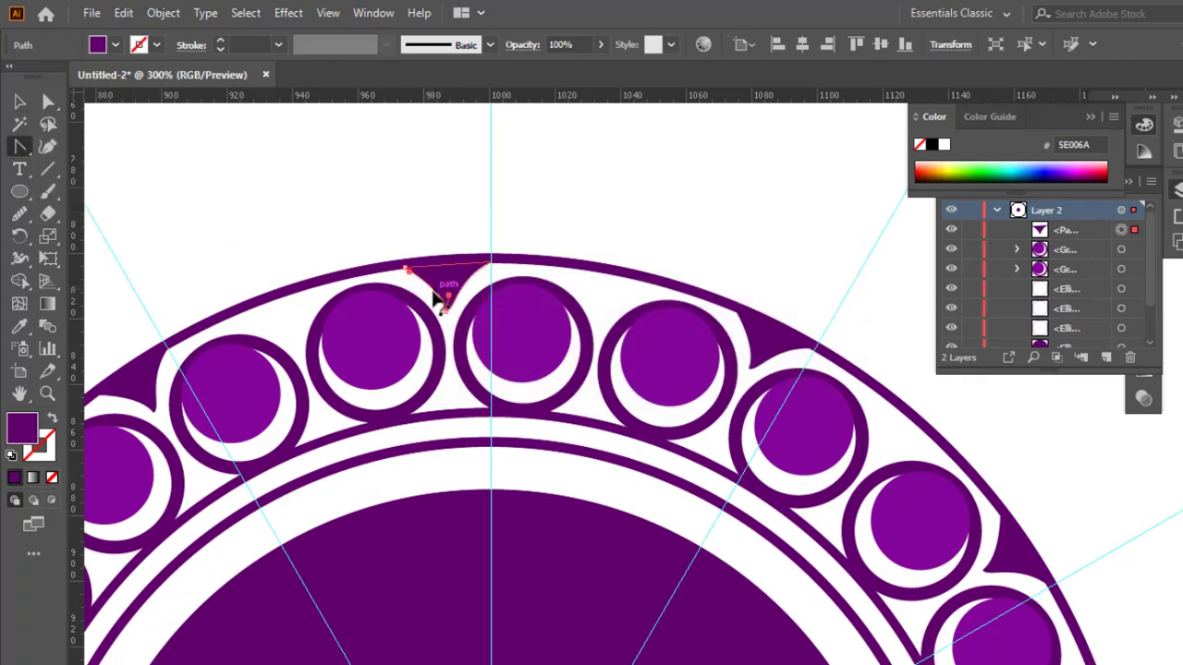
left_click_drag(445, 310, 456, 289)
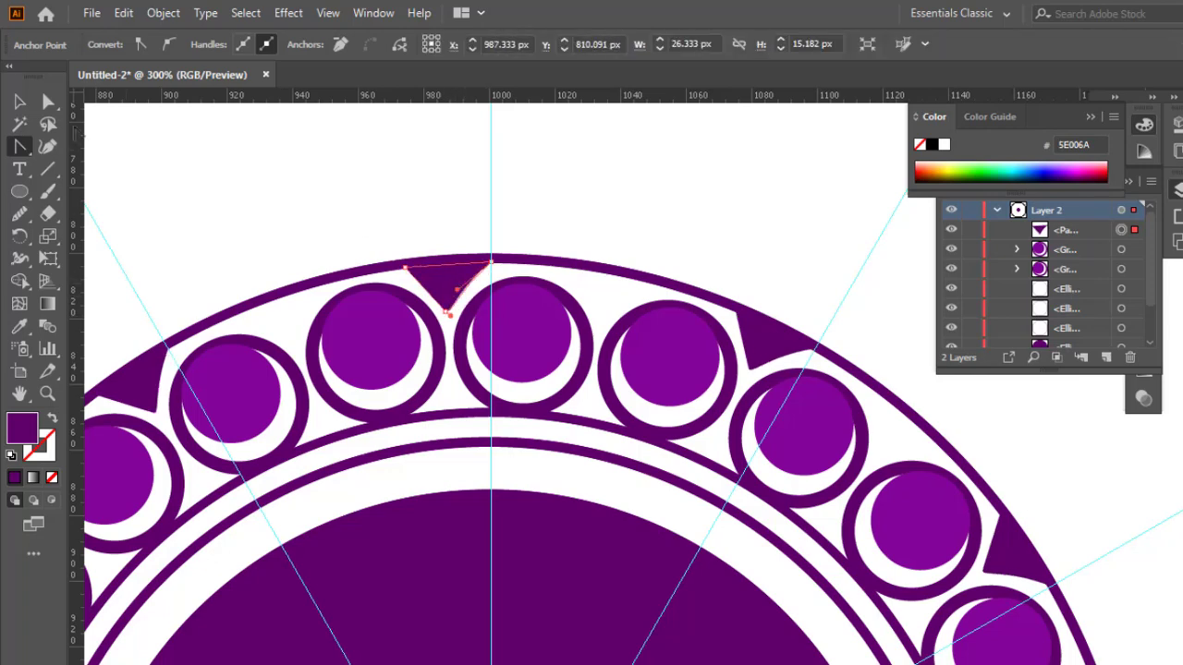
left_click(267, 184)
Step: Place a rotated copy of the dark triangle in the neighbouring empty gap between the beads, aligned with the outer ring
key("ctrl+minus")
key("ctrl+minus")
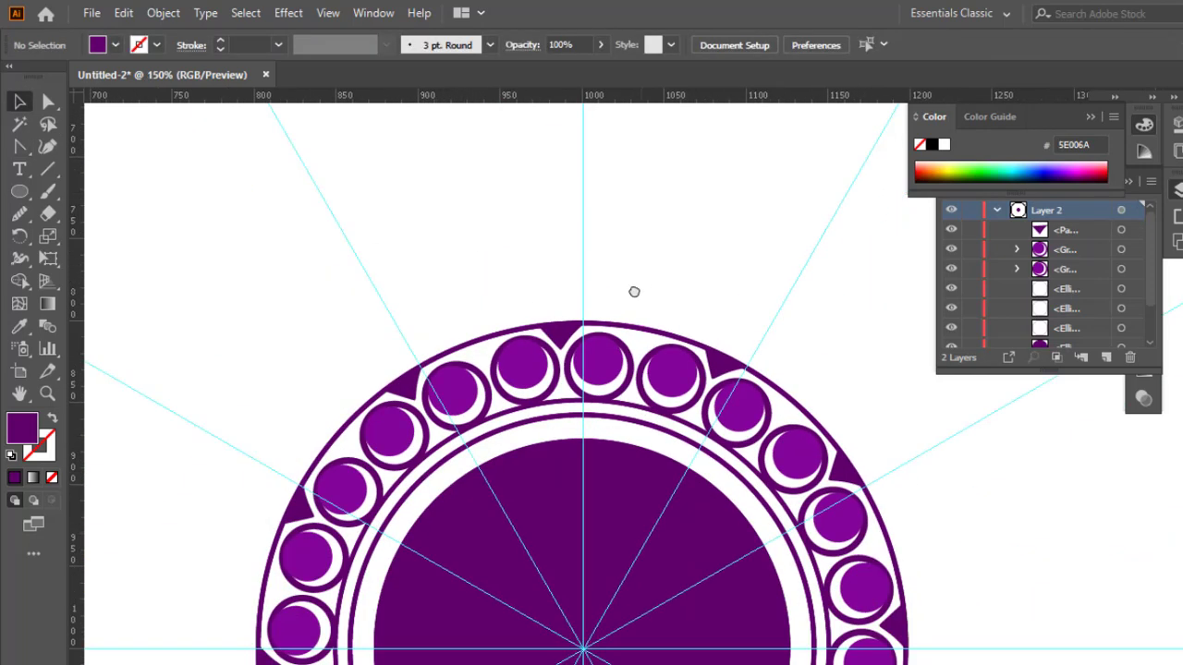
left_click_drag(634, 290, 426, 223)
left_click_drag(358, 270, 619, 323)
left_click(311, 216)
key("ctrl+plus")
left_click(591, 281)
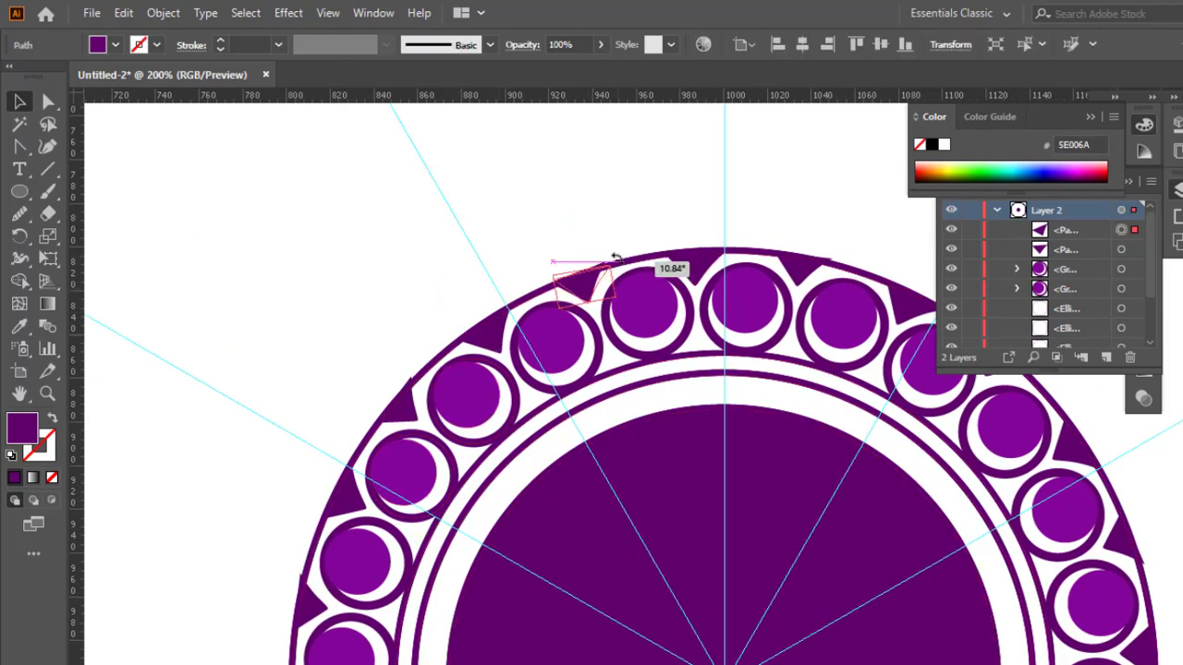
left_click_drag(617, 256, 433, 100)
left_click(636, 219)
Step: Add two slightly larger concentric copies of the outlined ring around the beads, evenly spaced outward
key("ctrl+minus")
left_click(604, 309)
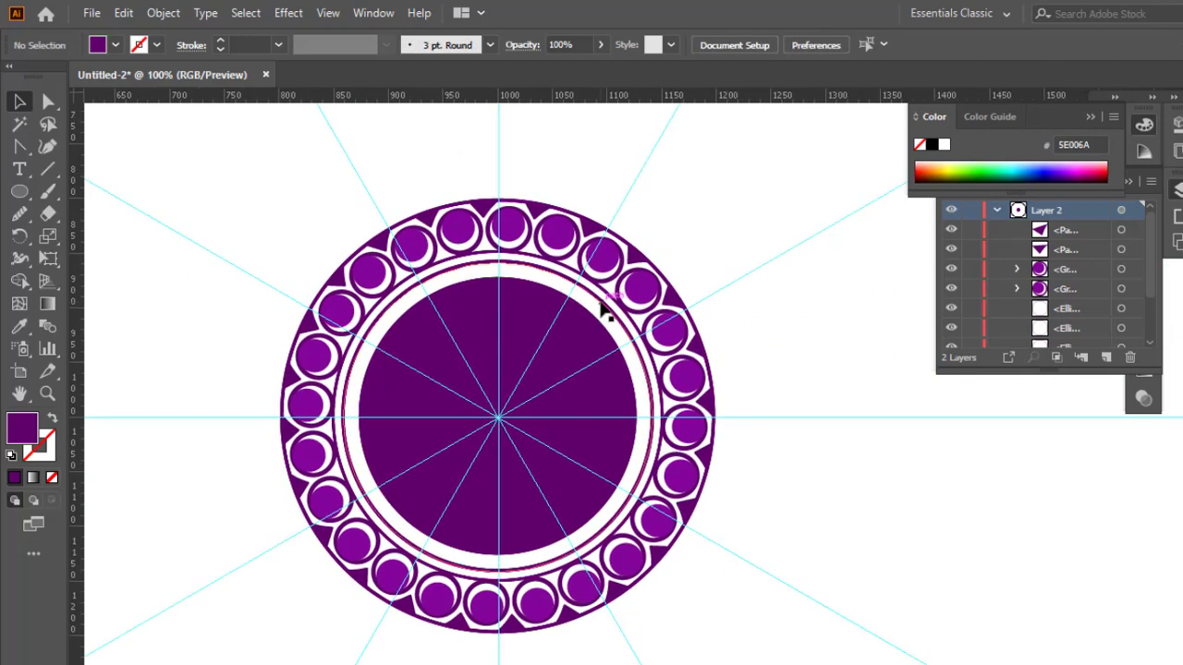
left_click(623, 232)
left_click_drag(723, 191, 725, 192)
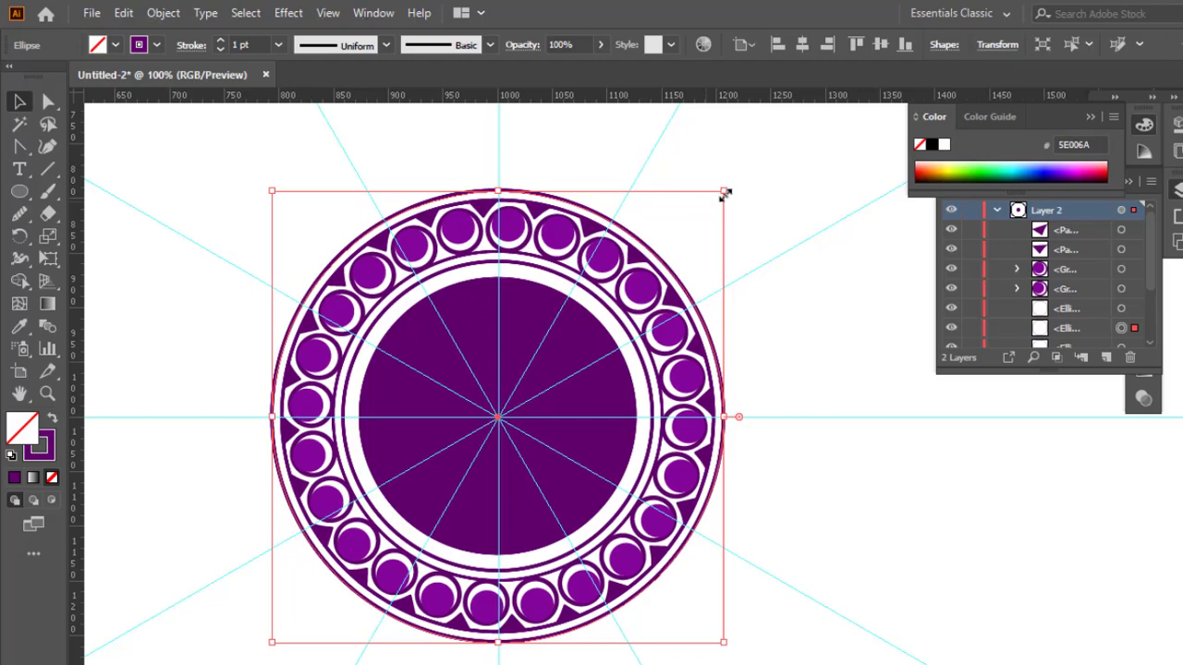
left_click_drag(724, 187, 735, 183)
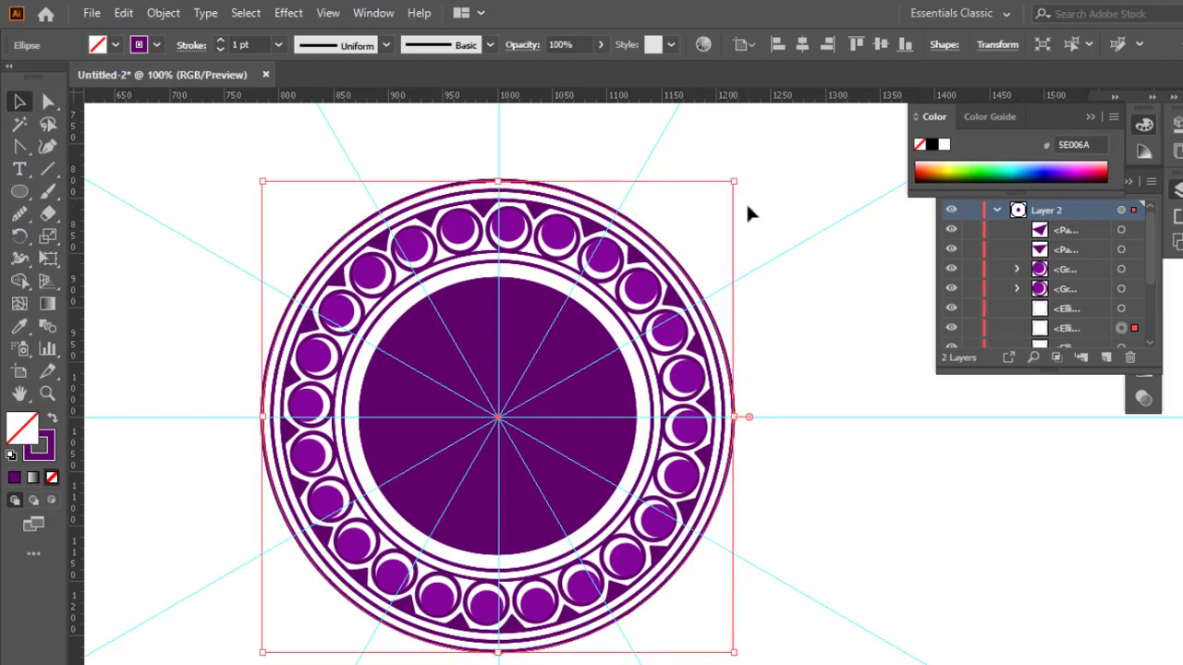
left_click(748, 213)
Step: Place a copy of the upper-left bead group just outside the outermost ring, almost touching it
left_click_drag(502, 296, 555, 314)
left_click(423, 294)
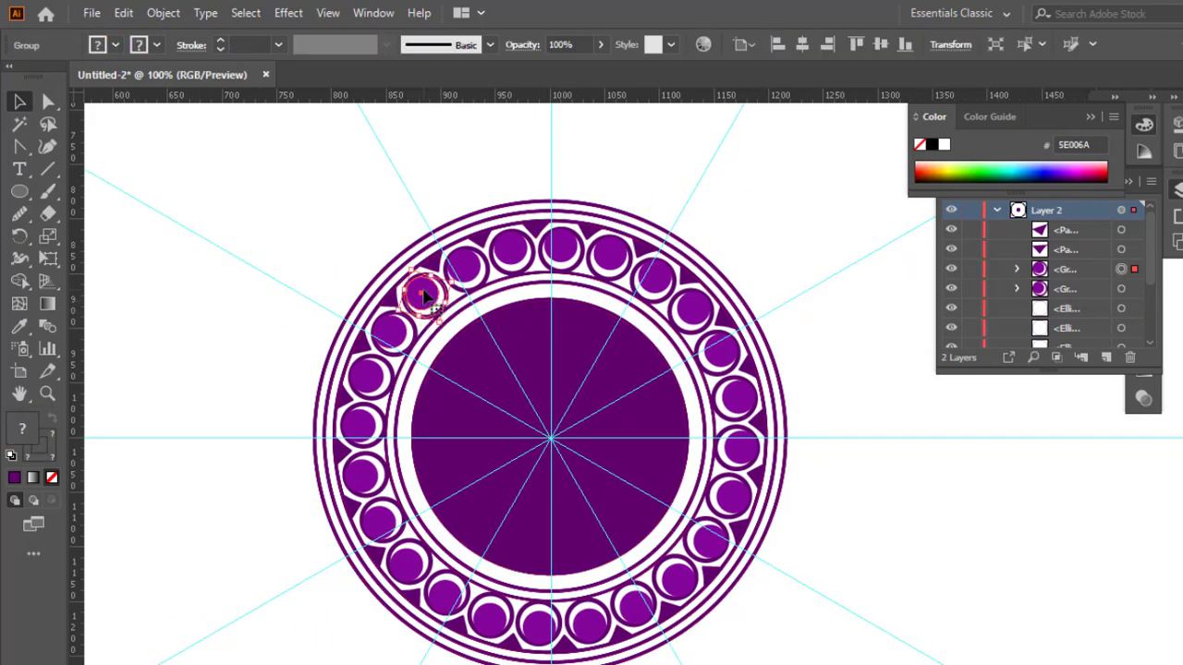
left_click_drag(423, 293, 337, 291)
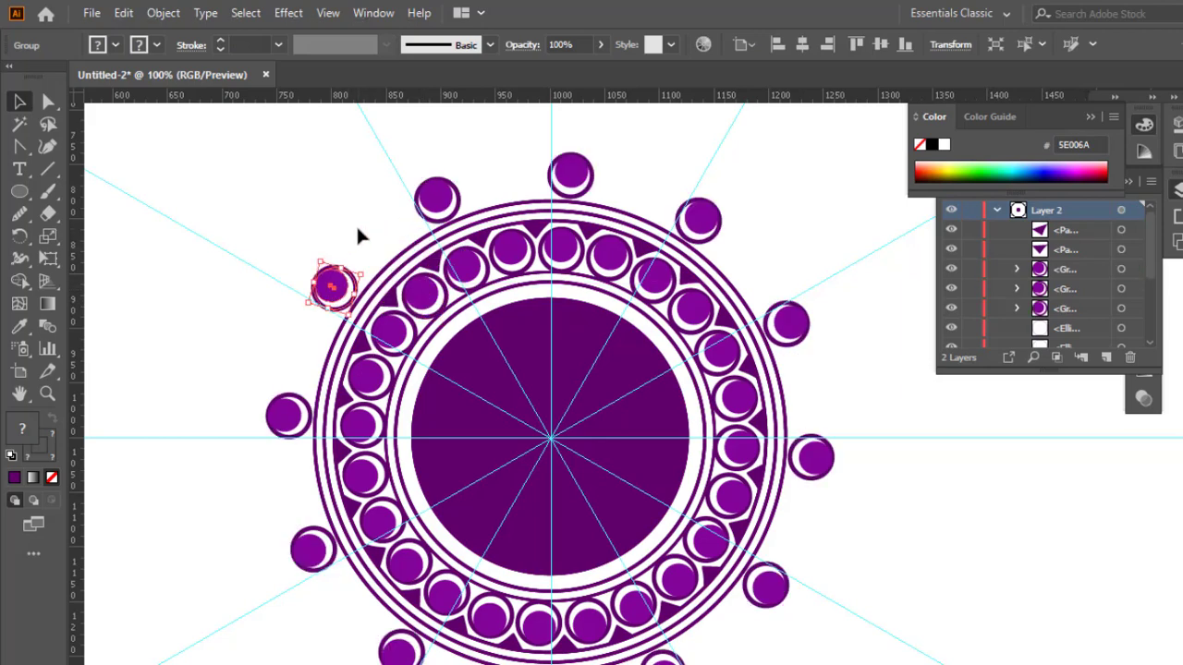
left_click(356, 231)
key("ctrl+equal")
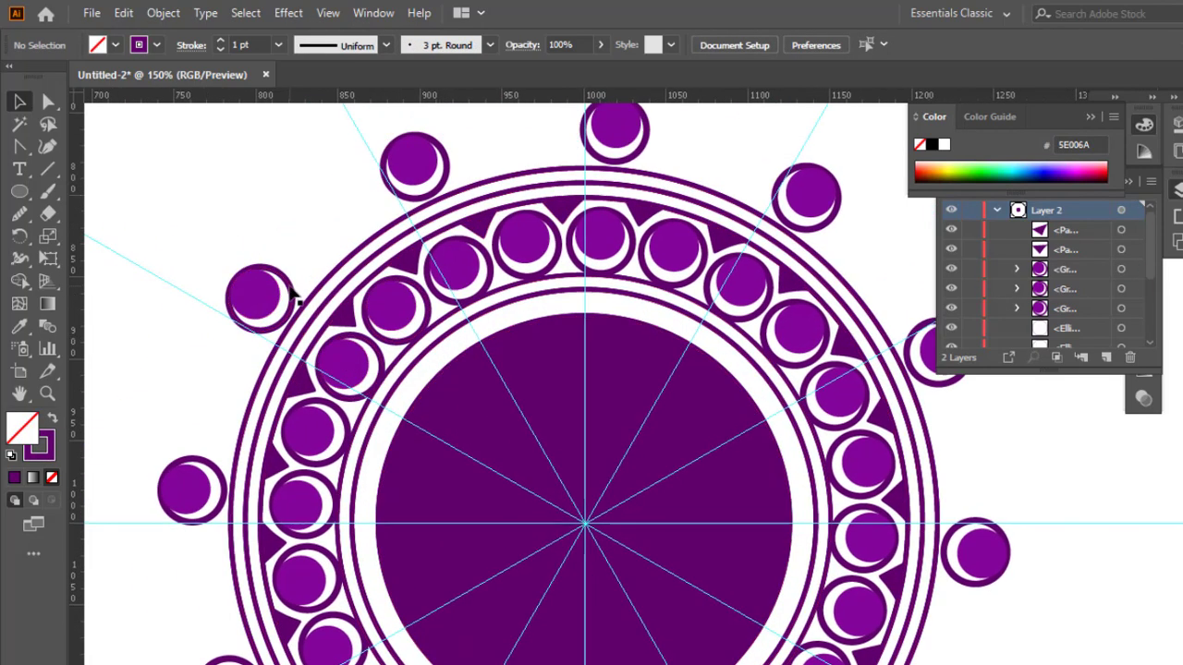
left_click(294, 296)
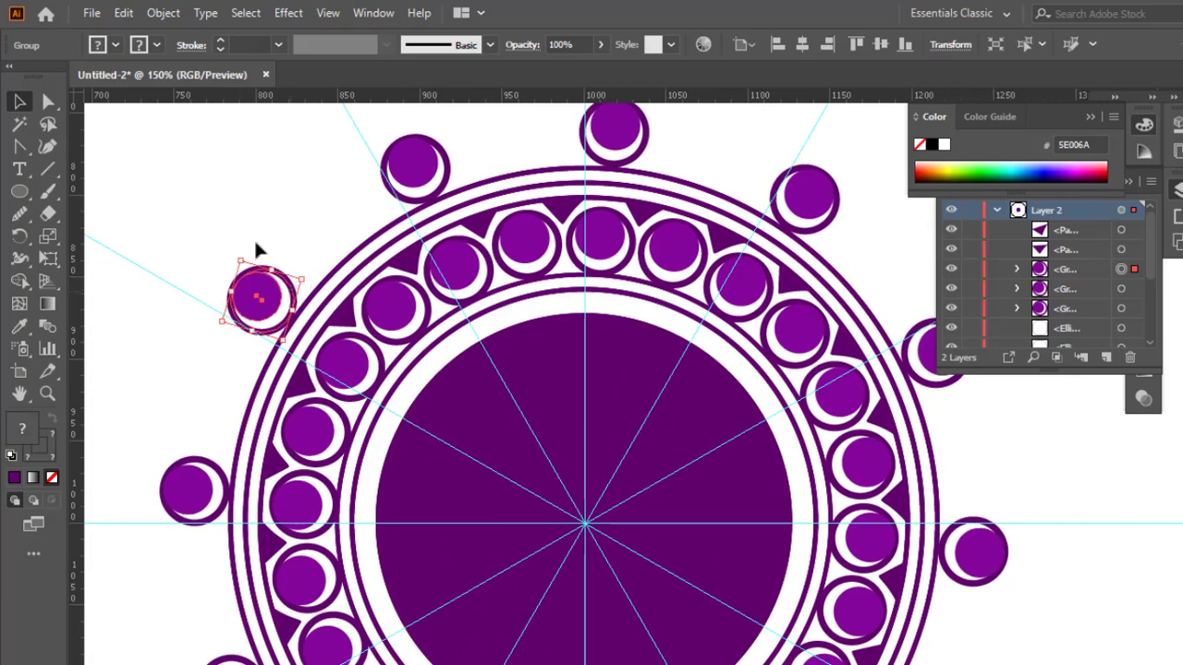
Step: Ungroup the outside bead and give its outlined circle the inner circle's bright purple fill with no stroke
right_click(249, 281)
left_click(322, 443)
left_click(209, 359)
left_click(287, 298)
left_click(19, 326)
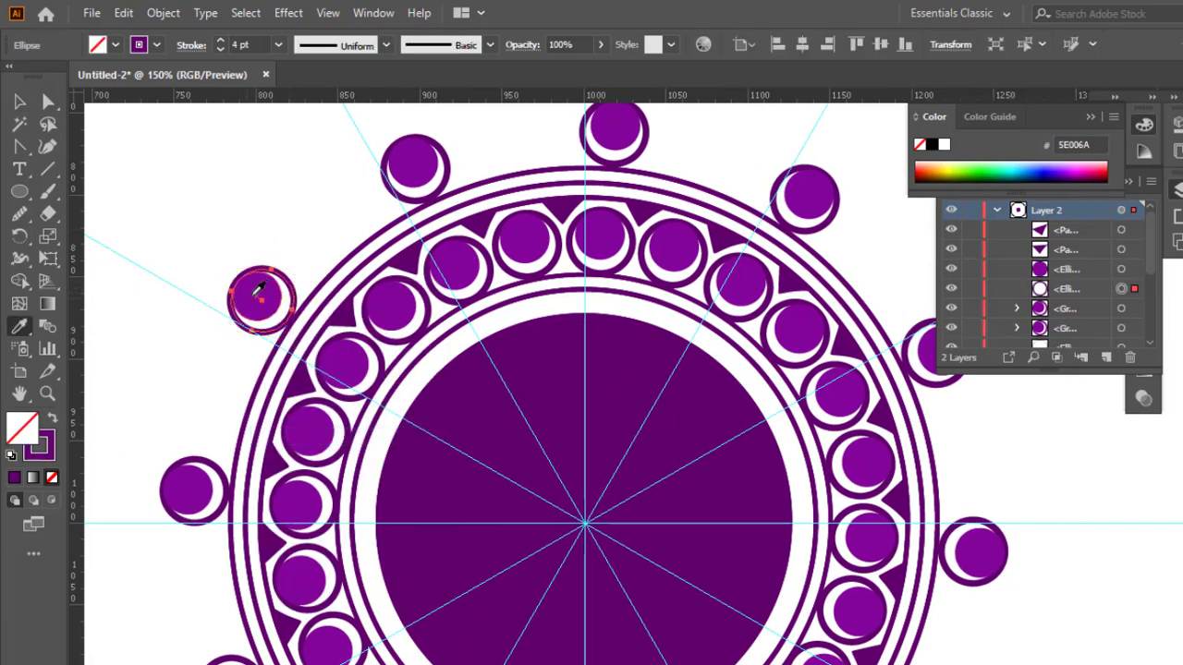
left_click(259, 294)
left_click(19, 102)
Step: Fill the outside bead's inner circle with white FFFFFF
left_click(301, 314)
left_click(256, 302)
left_click(941, 143)
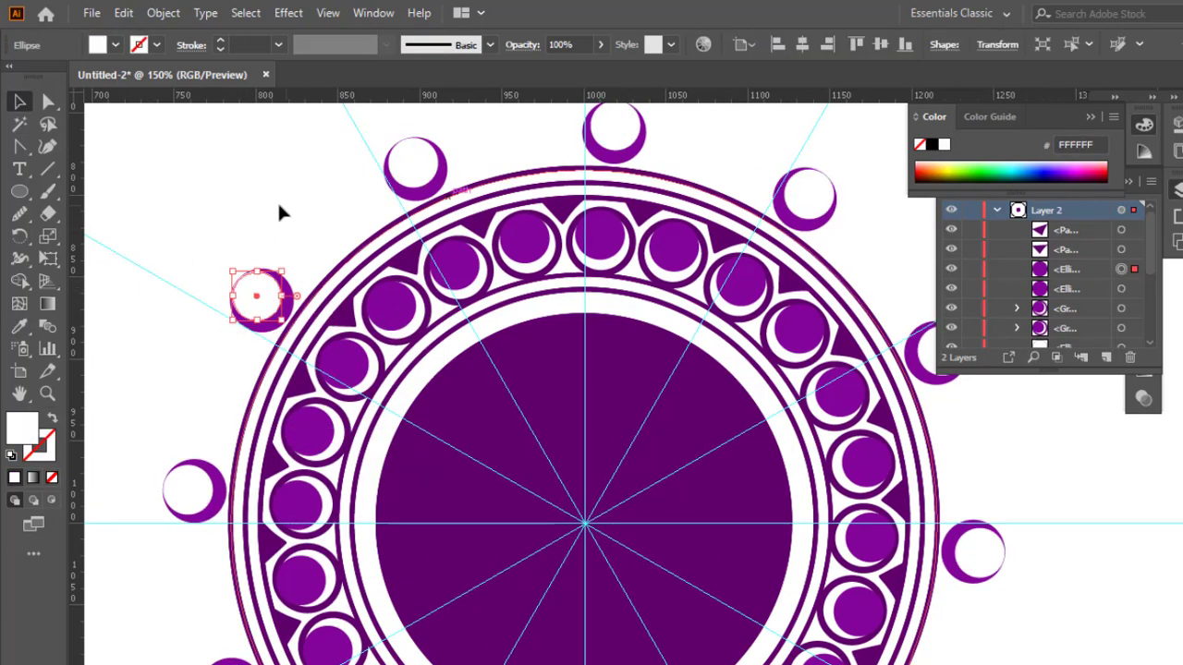
left_click(277, 201)
Step: Group the purple circle with its white inner circle and place a copy rotated about 10° clockwise around the mandala centre
left_click(247, 283)
left_click(286, 294, "shift")
key("ctrl+g")
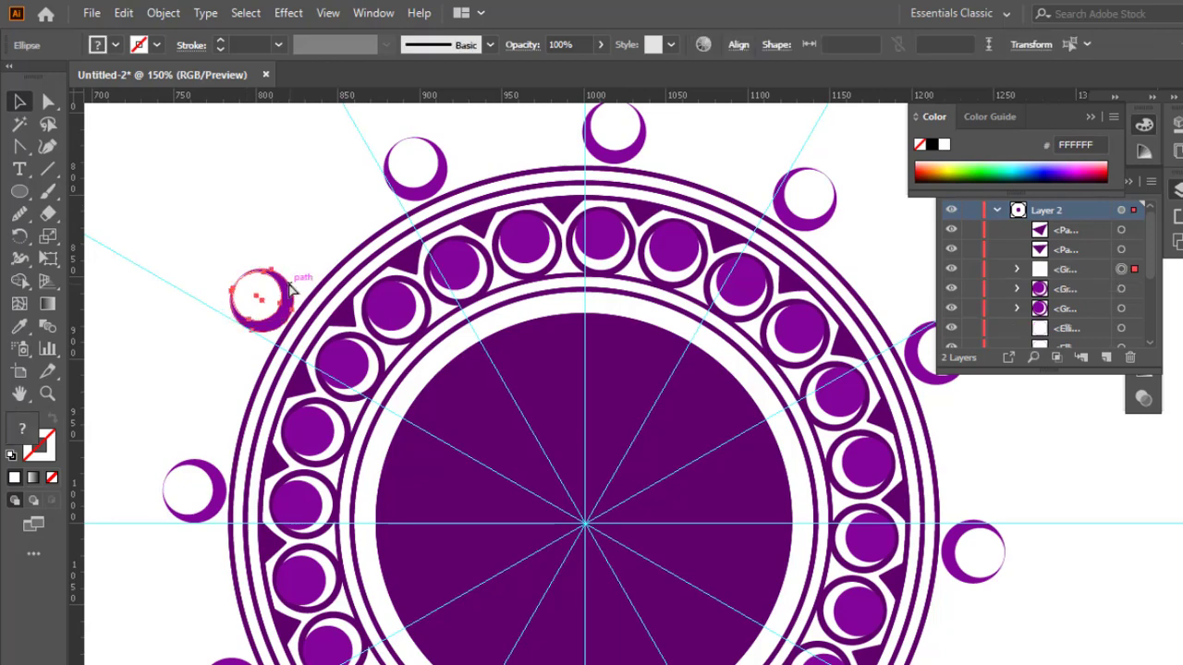
left_click(20, 237)
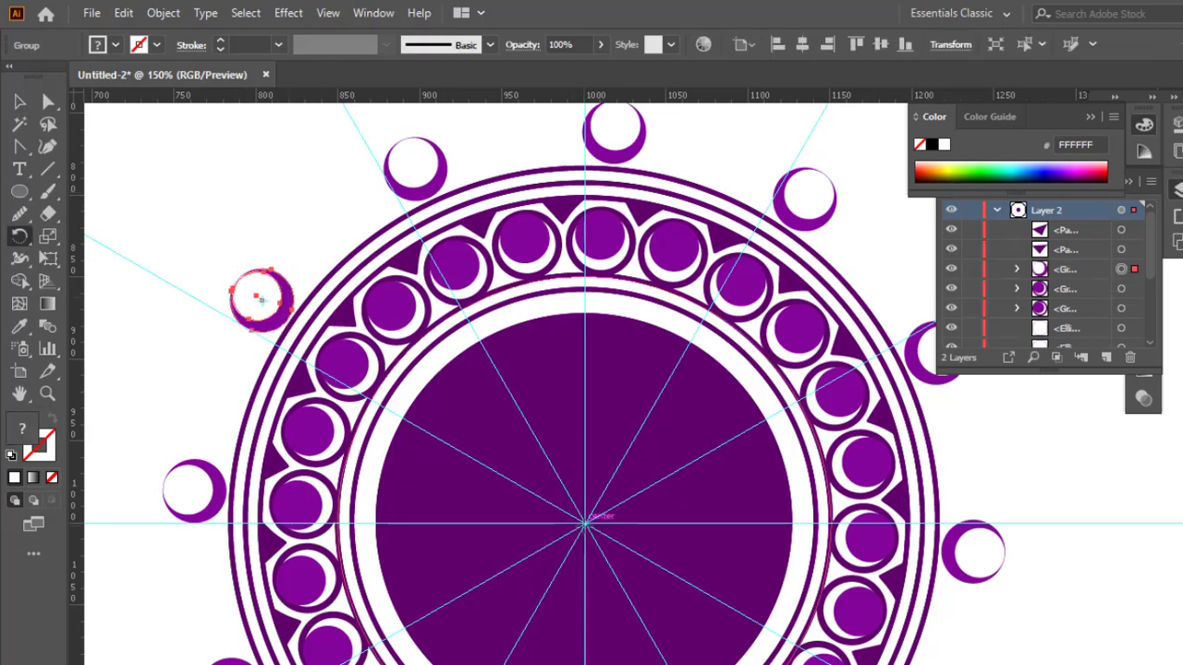
left_click(584, 523, "alt")
left_click(729, 420)
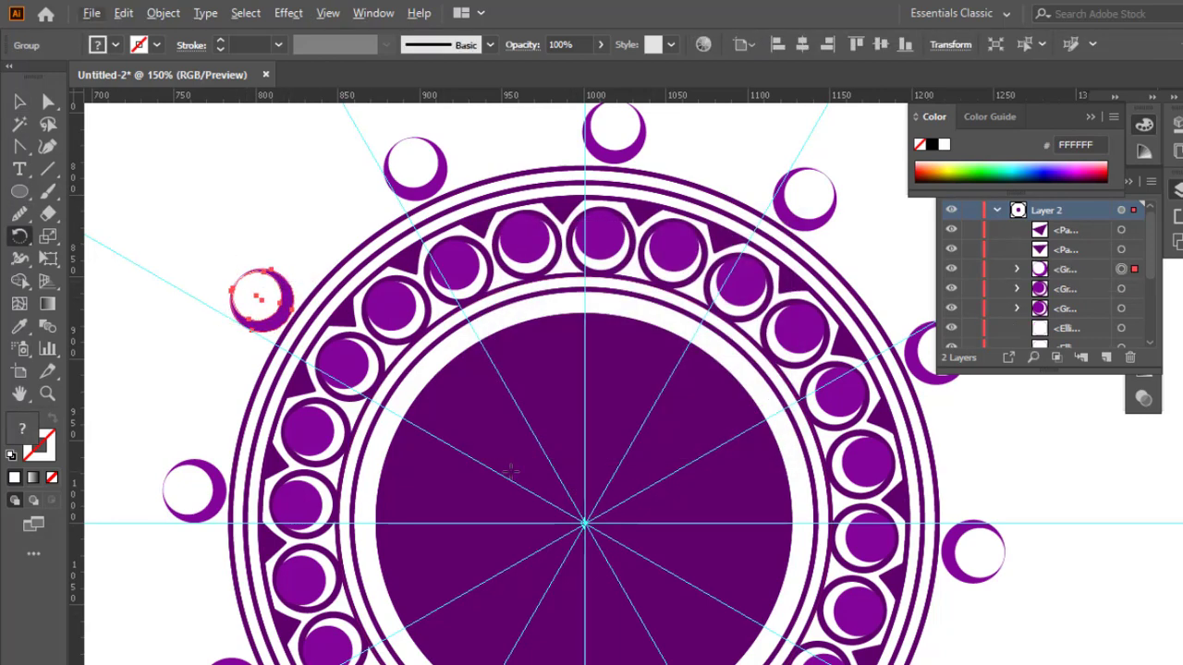
left_click_drag(277, 291, 316, 233)
Step: Place another rotated copy of the crescent bead around the mandala centre to fill the remaining gap in the outer row
left_click(583, 524, "alt")
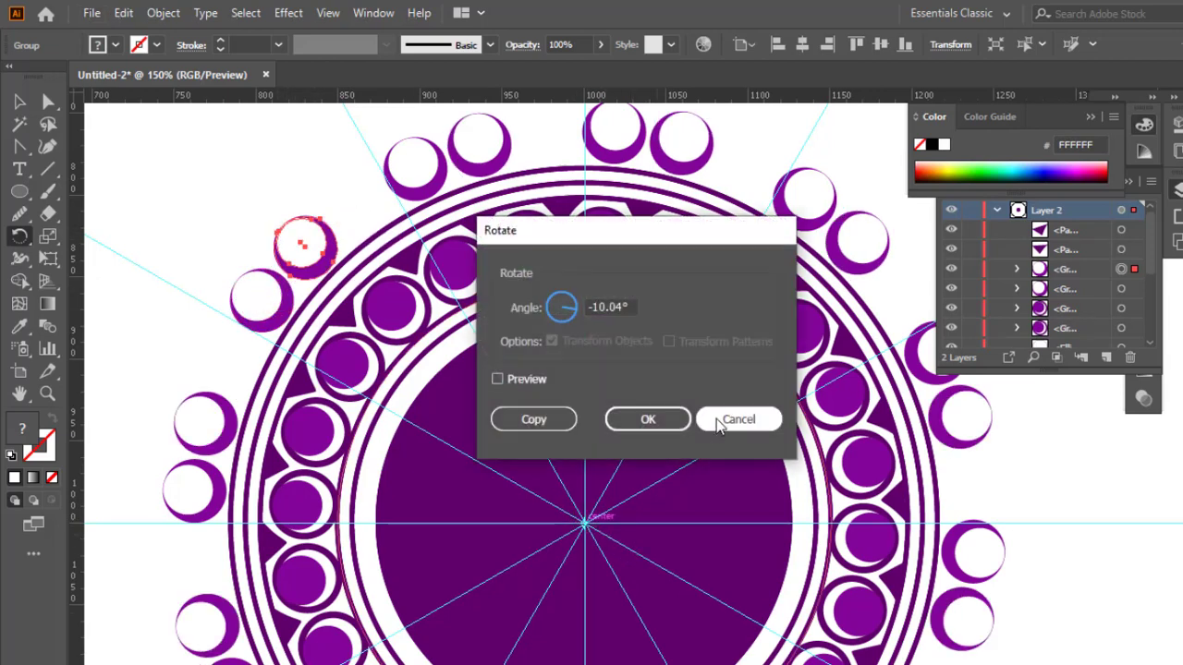
left_click(731, 418)
left_click_drag(330, 245, 386, 192)
left_click(20, 102)
Step: Add an enlarged concentric copy of an outlined ring that encloses the outer row of crescent beads
key("ctrl+minus")
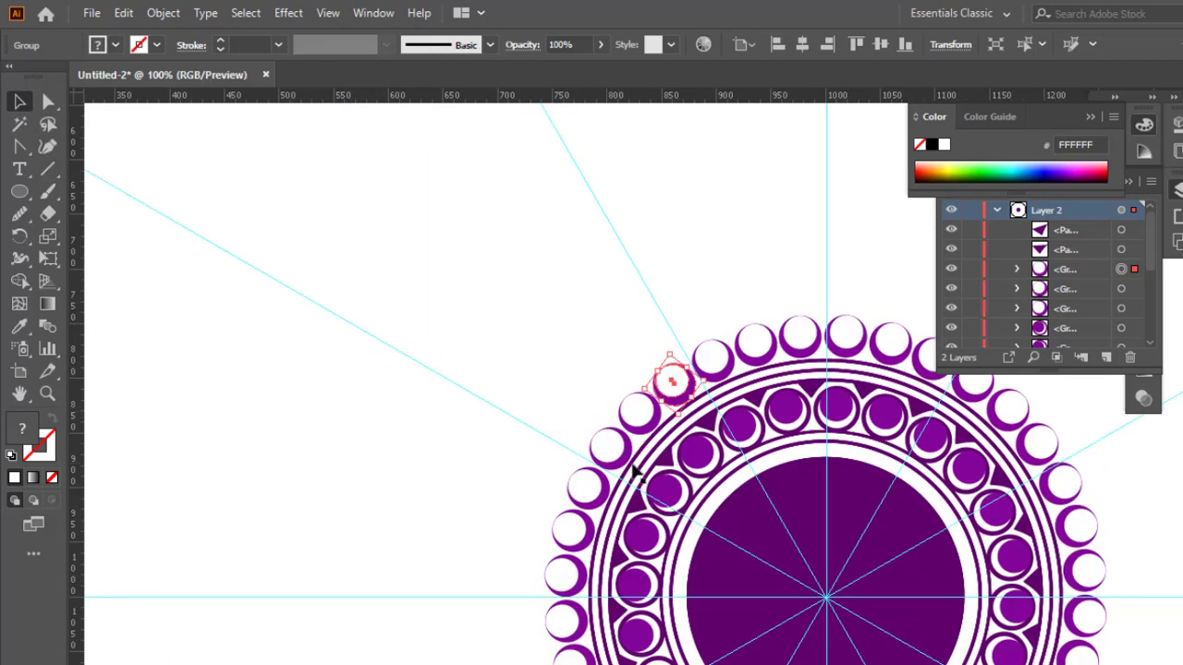
left_click_drag(731, 470, 461, 301)
left_click(788, 202)
left_click(737, 284)
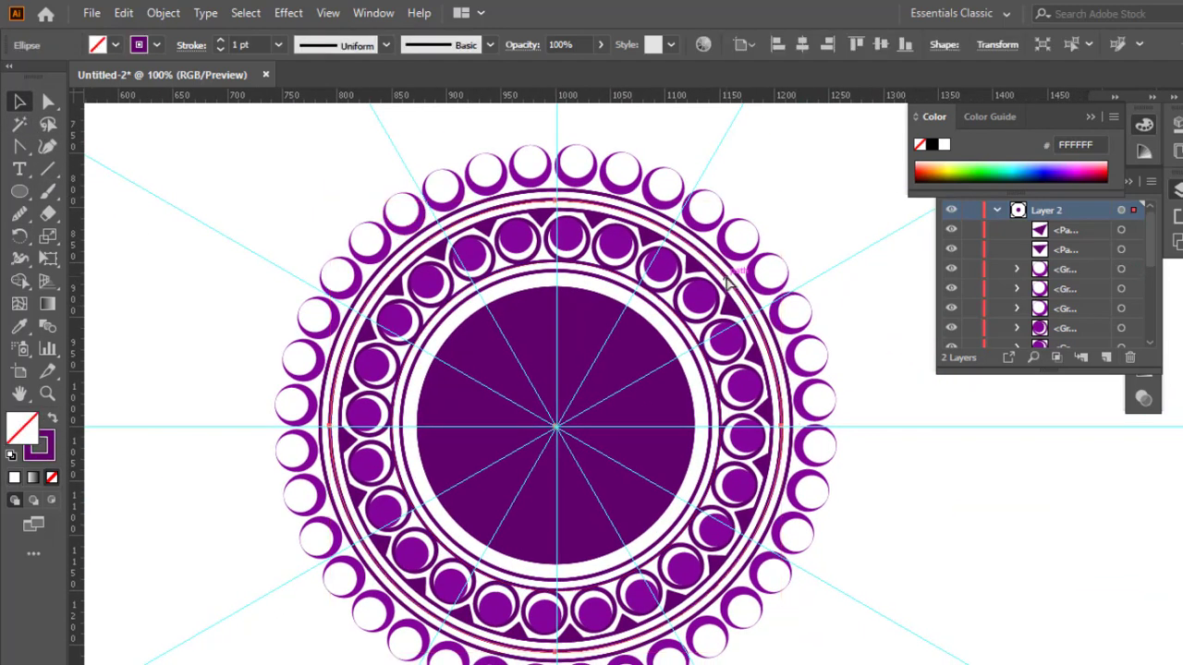
left_click_drag(852, 140, 845, 143)
left_click(729, 165)
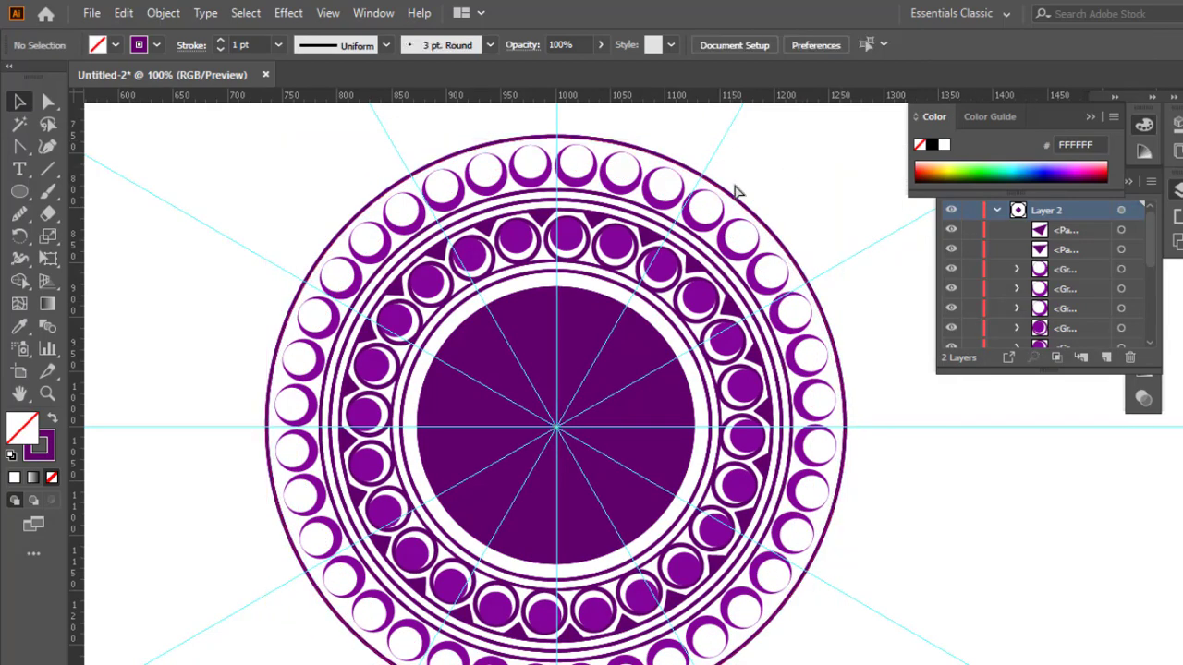
Step: Copy a dark purple triangle from the inner bead row into a gap between two outer crescent beads, touching the outermost ring
key("ctrl+plus")
left_click_drag(486, 293, 735, 381)
left_click(641, 240)
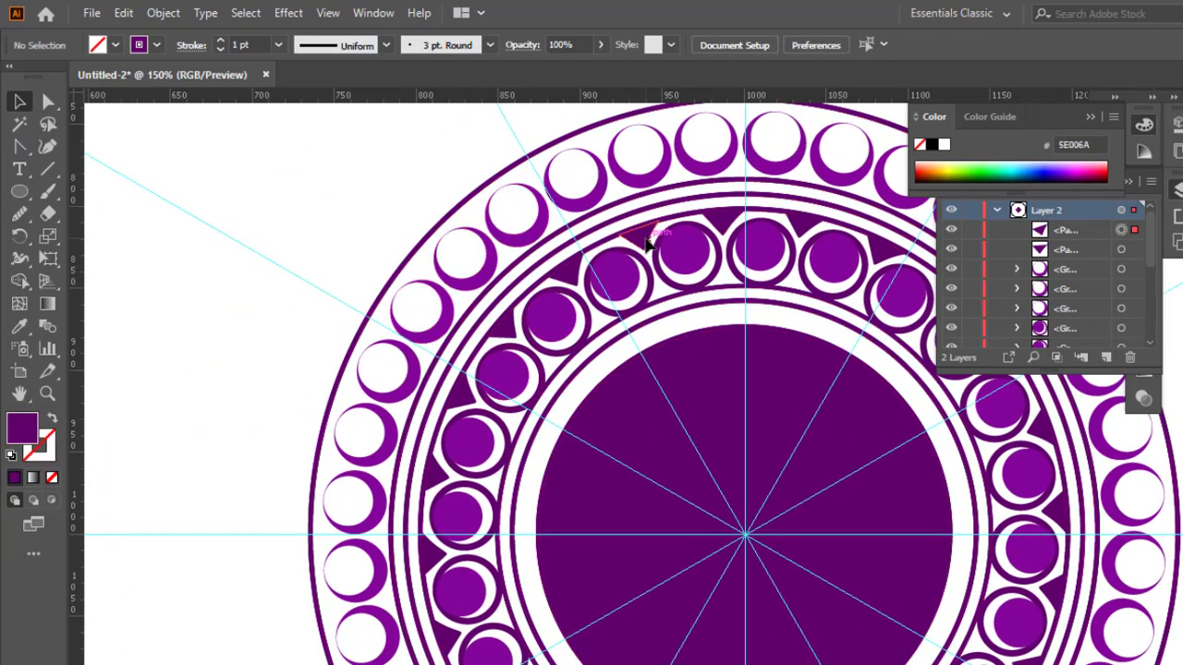
left_click(728, 221)
left_click_drag(730, 220, 687, 147)
left_click(678, 166)
left_click(673, 160)
Step: Place rotated copies of the triangle to fill the remaining gaps between the outer crescent beads
left_click_drag(662, 190, 469, 149)
scroll(524, 266, "up", 2)
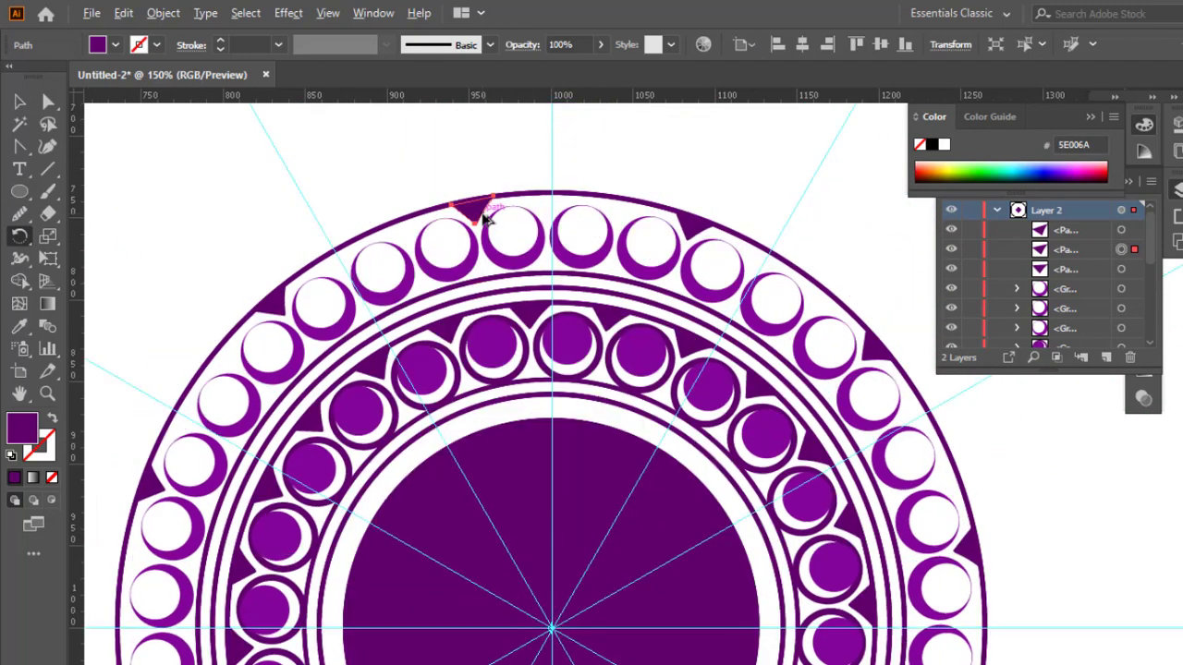
left_click_drag(483, 217, 336, 255)
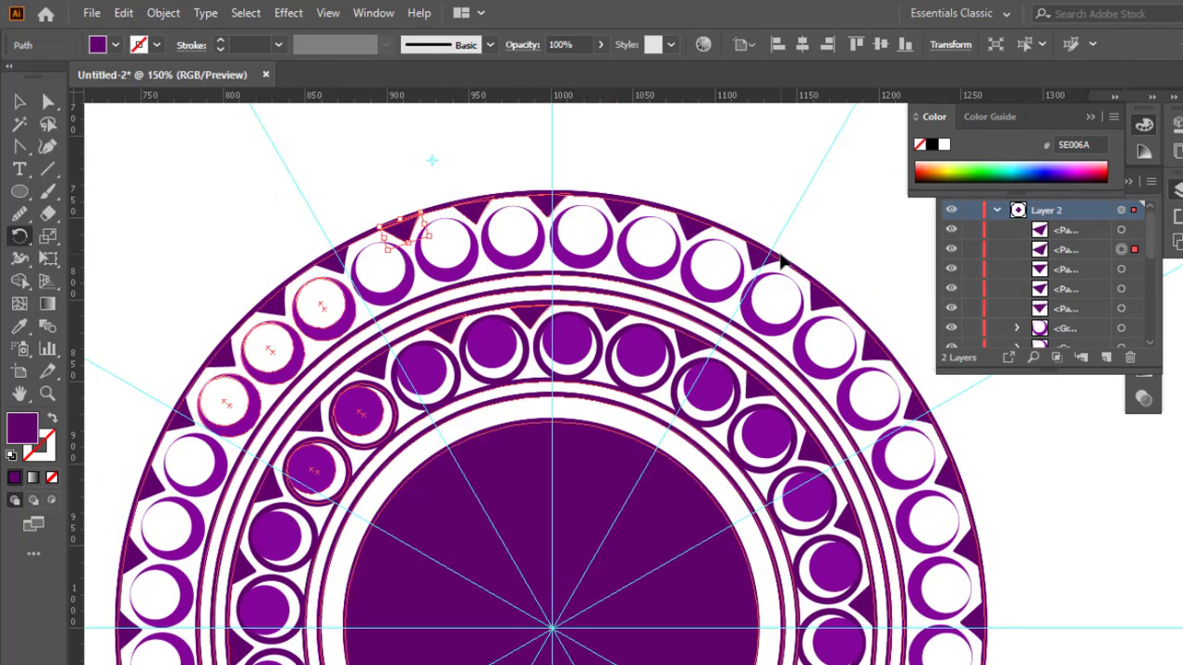
Step: Add a slightly enlarged concentric copy of the outermost ring around the mandala
key("ctrl+minus")
key("ctrl+minus")
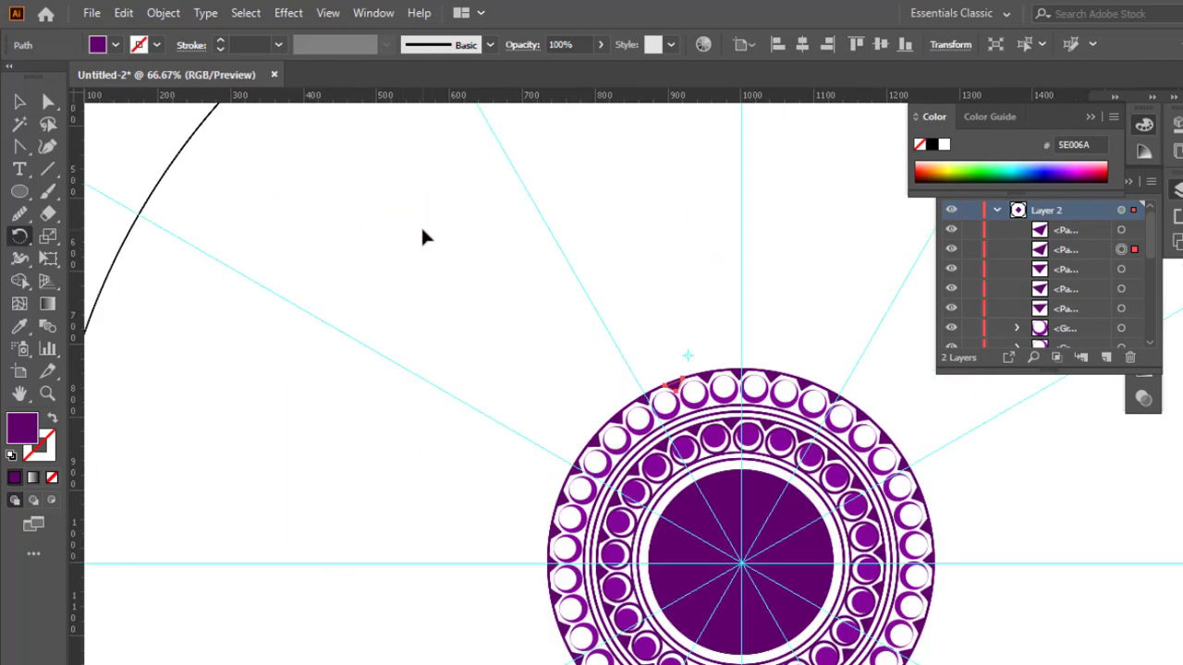
left_click_drag(688, 308, 398, 183)
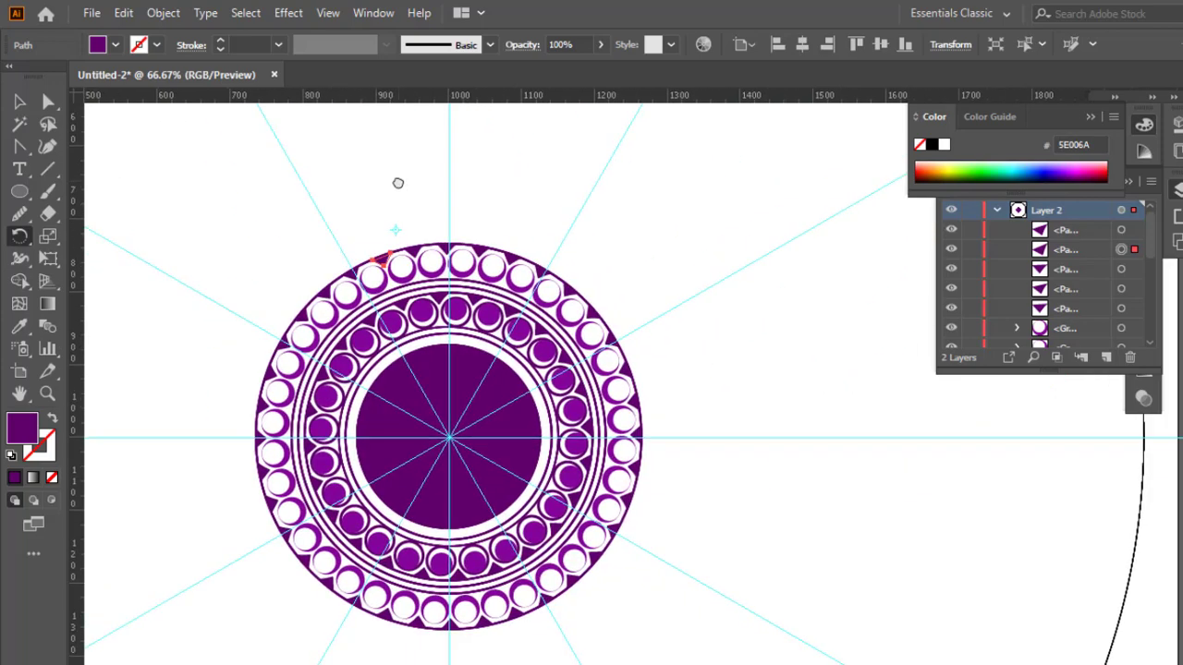
key("v")
left_click(584, 273)
left_click(584, 301)
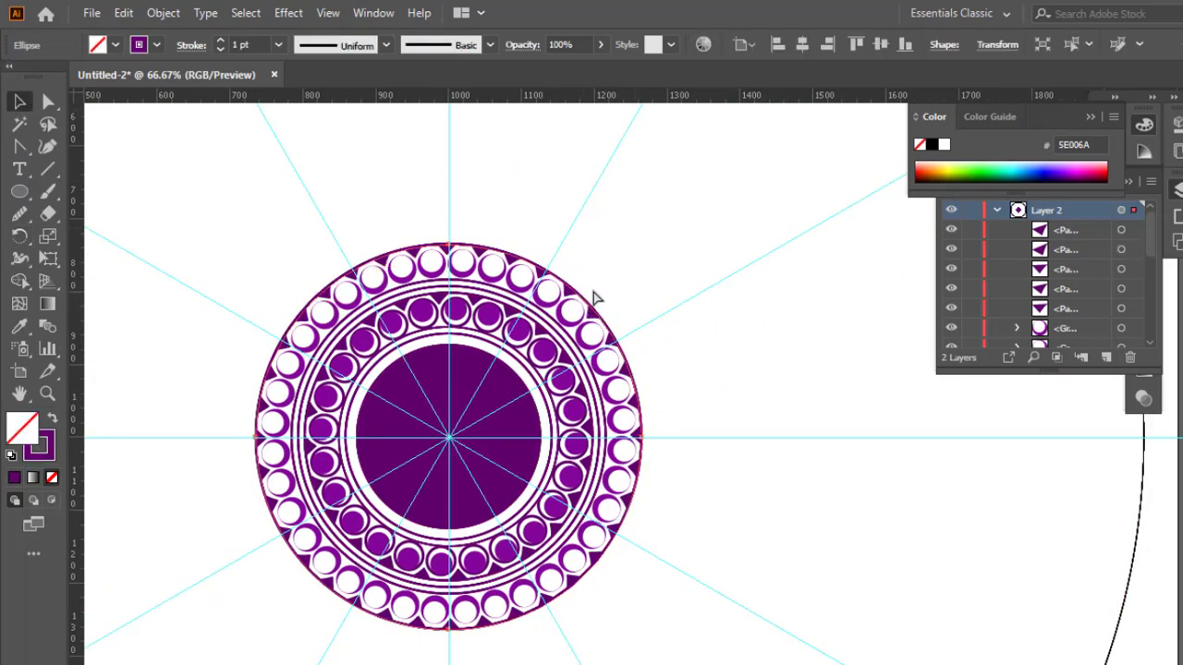
left_click_drag(641, 244, 650, 236)
left_click(617, 262)
left_click(584, 288)
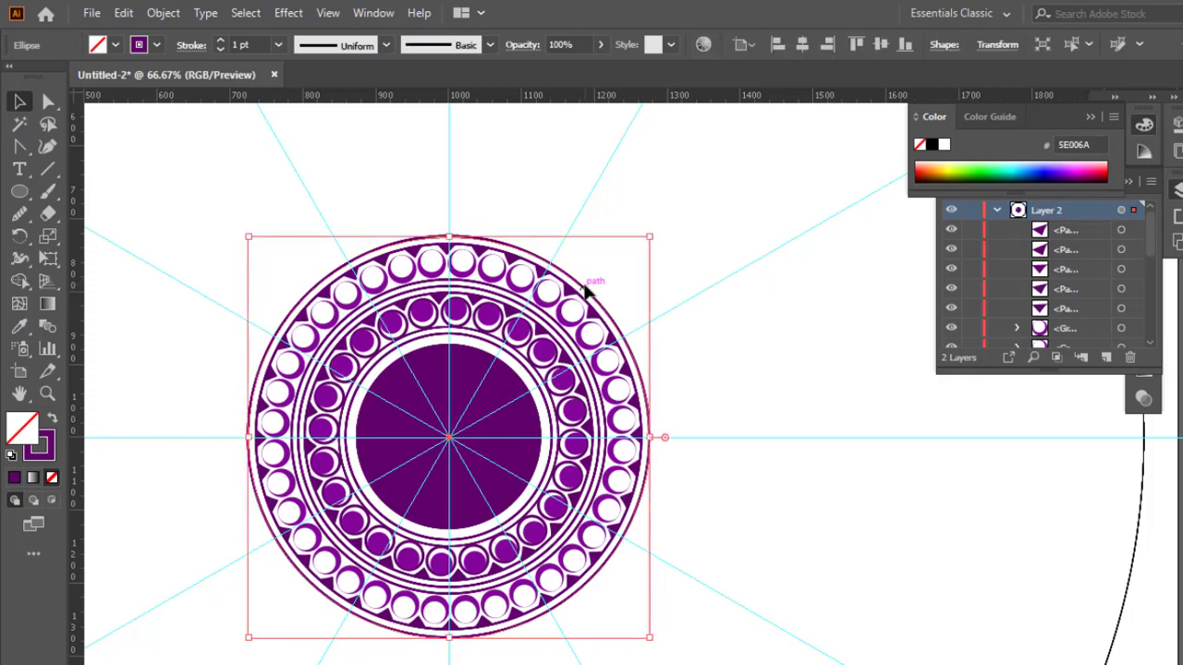
left_click(677, 292)
left_click_drag(585, 294, 640, 292)
Step: Copy an outer crescent bead beyond the outermost ring and ungroup it, adding a violet-to-dark-purple gradient and a small third circle
key("ctrl+plus")
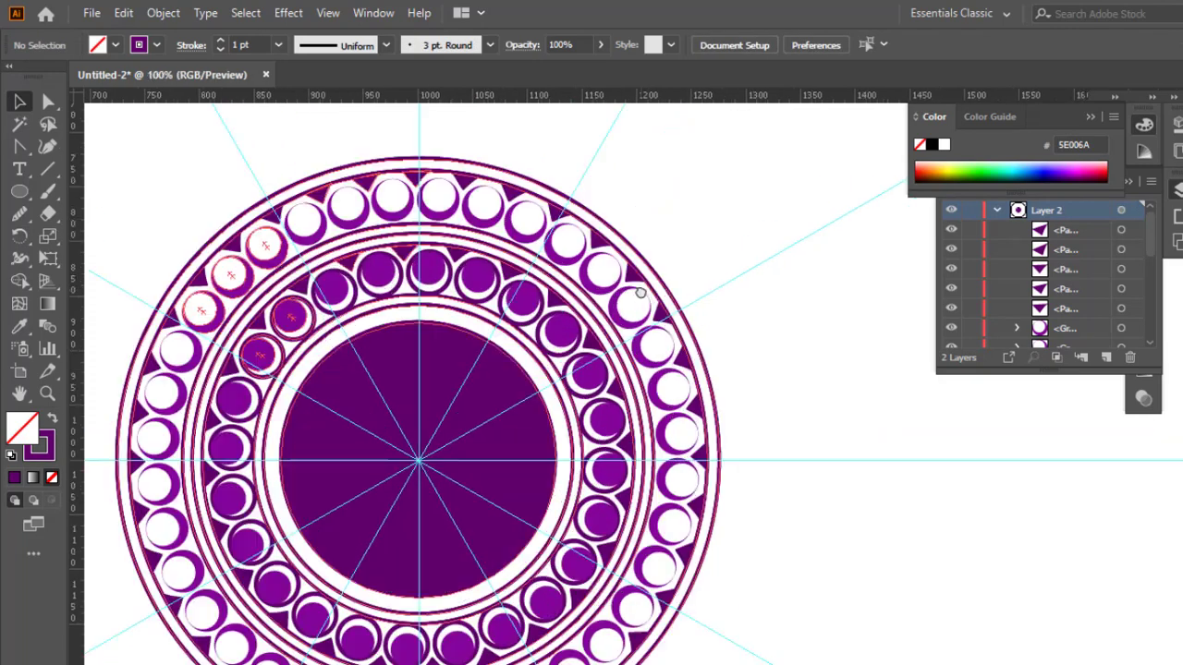
left_click_drag(444, 231, 711, 369)
key("ctrl+plus")
left_click(18, 192)
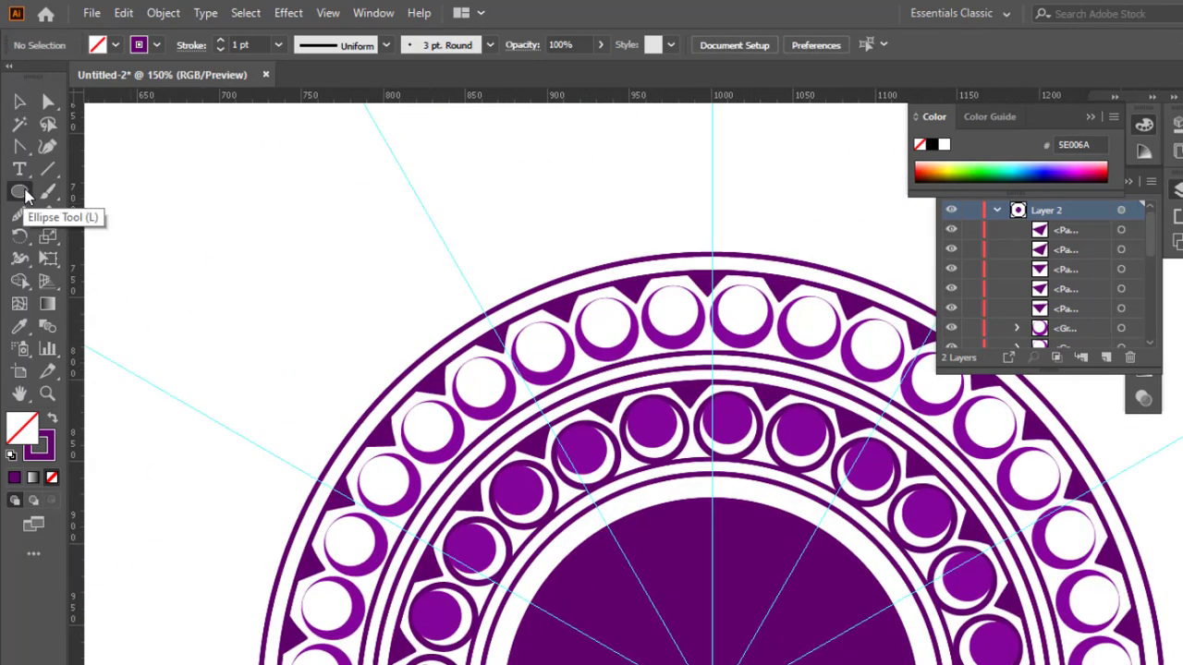
left_click(18, 102)
left_click(473, 396)
left_click_drag(473, 395, 488, 272)
right_click(488, 271)
left_click(573, 436)
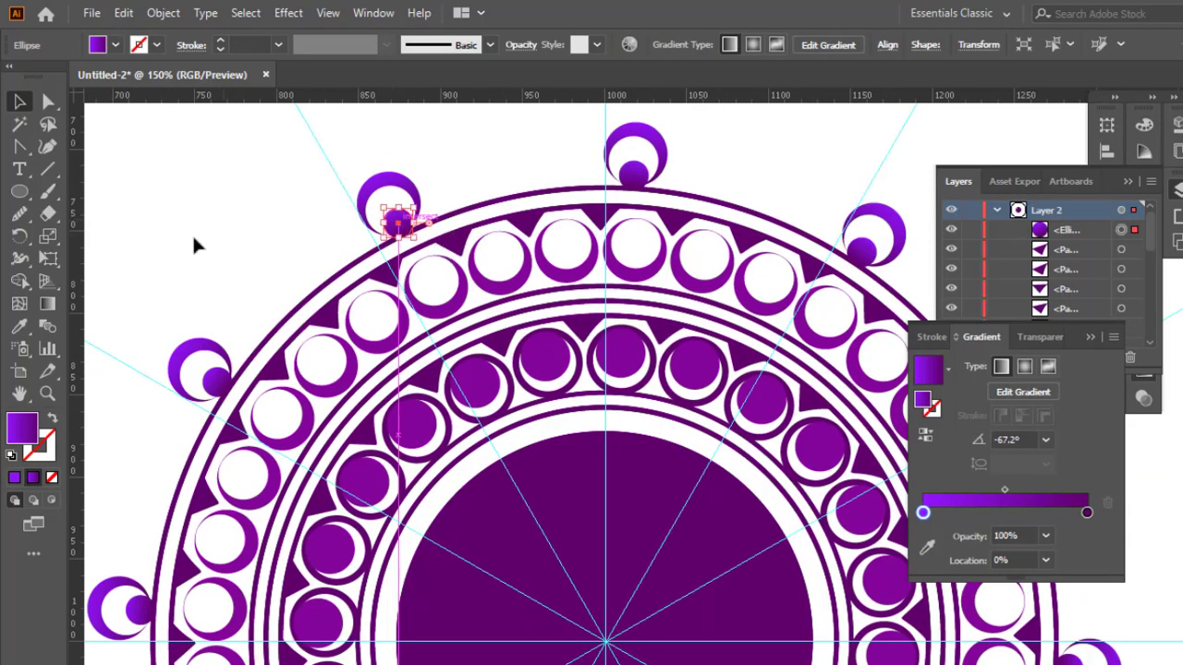
Step: Fill the small third circle with the purple sampled from an inner bead and enlarge it within the white circle
key("i")
left_click(428, 434)
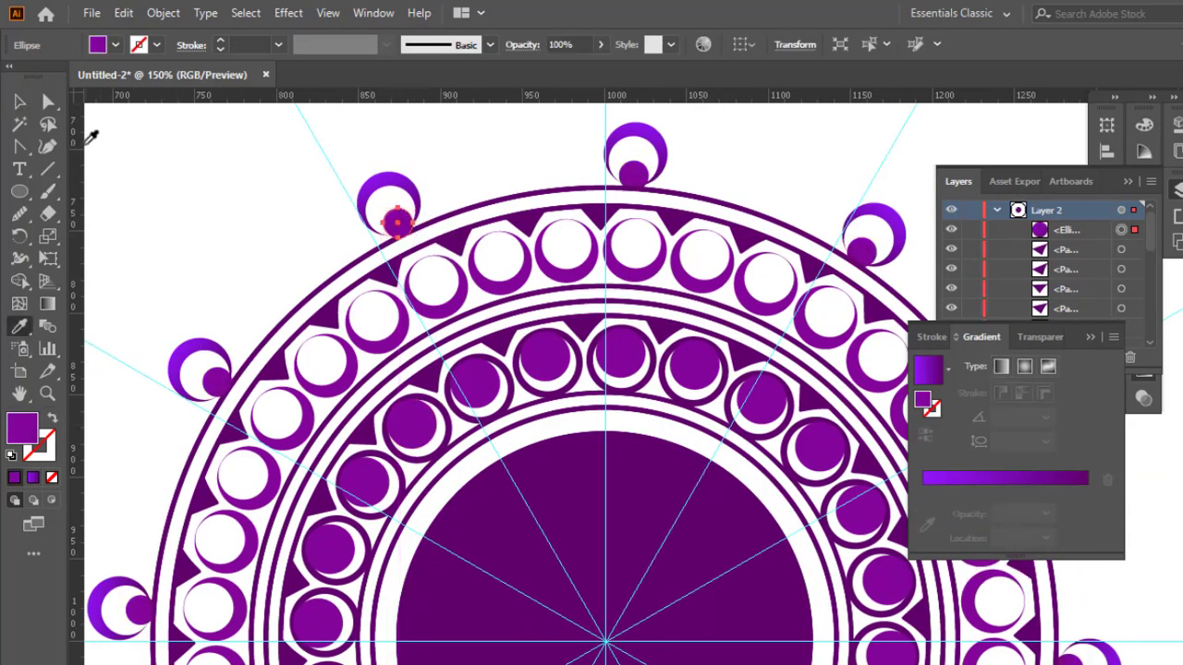
left_click(19, 102)
left_click(338, 220)
left_click_drag(400, 221, 399, 212)
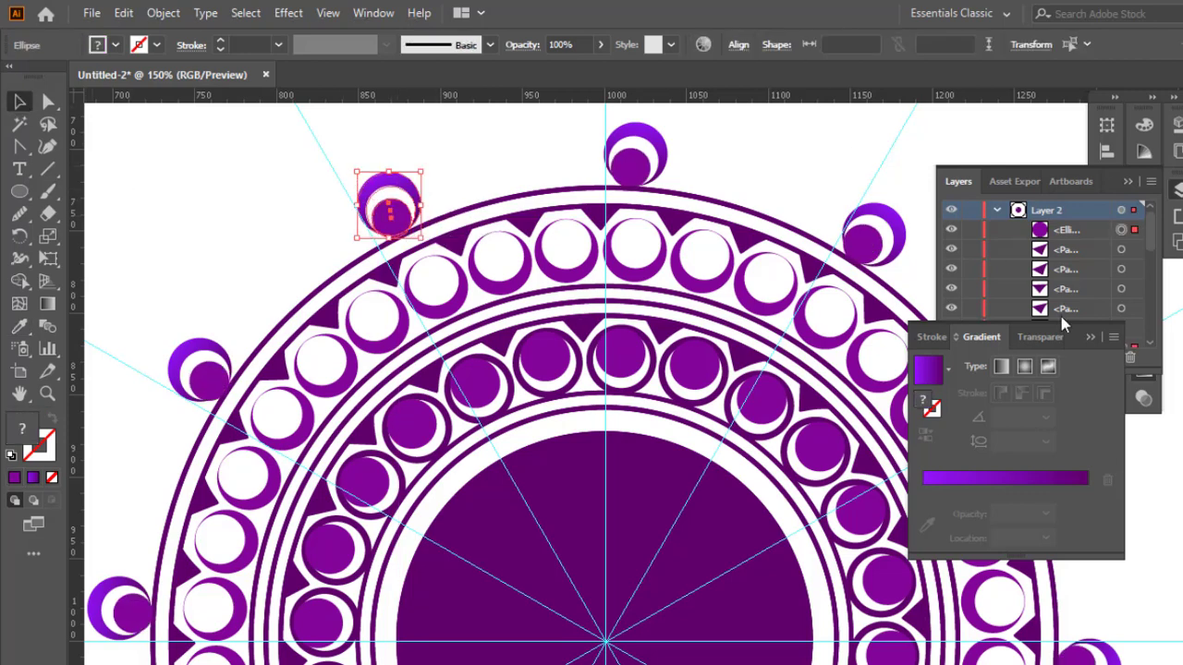
Step: Align the new bead's three circles on their horizontal centres and bottom edges
left_click(738, 45)
left_click(583, 97)
left_click(697, 97)
left_click(731, 97)
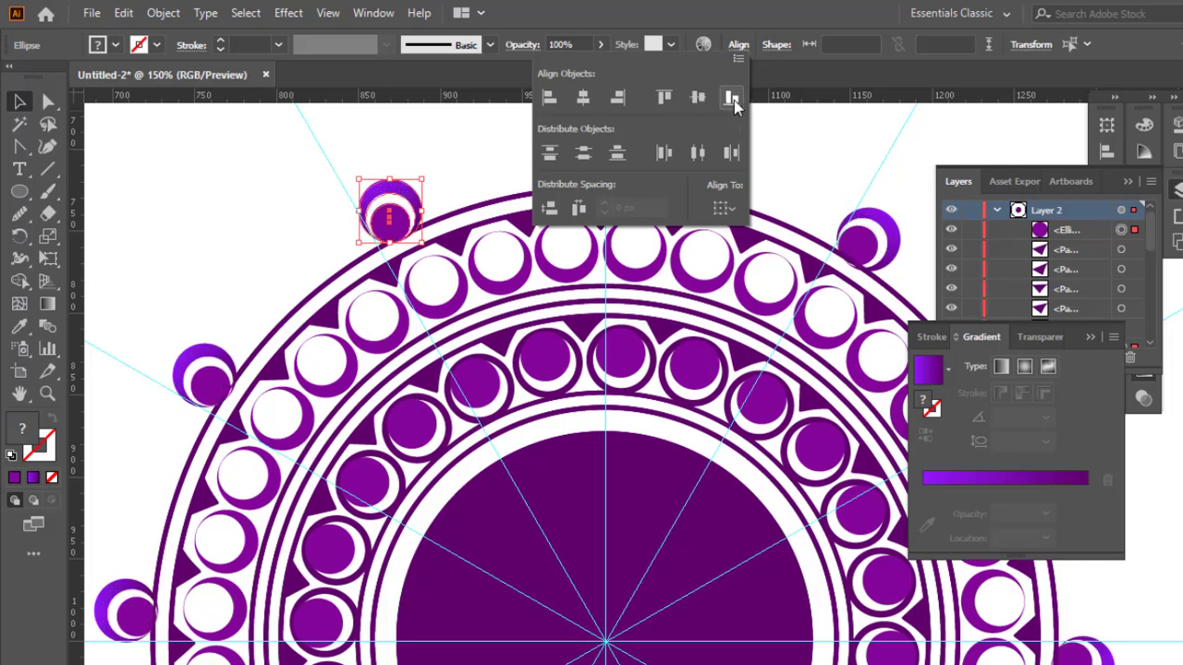
left_click(448, 170)
left_click_drag(470, 166, 433, 182)
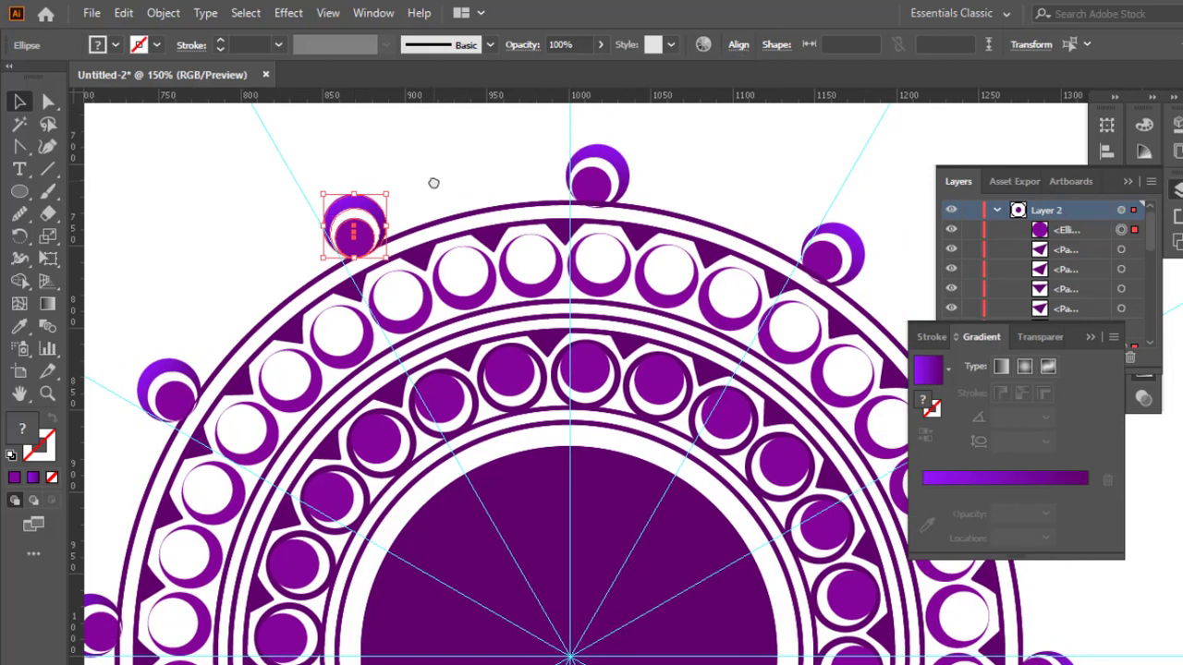
Step: Group the three circles and position the bead on the vertical guide, resting on the outermost ring's outer edge
key("ctrl+g")
left_click_drag(355, 225, 570, 174)
left_click(638, 173)
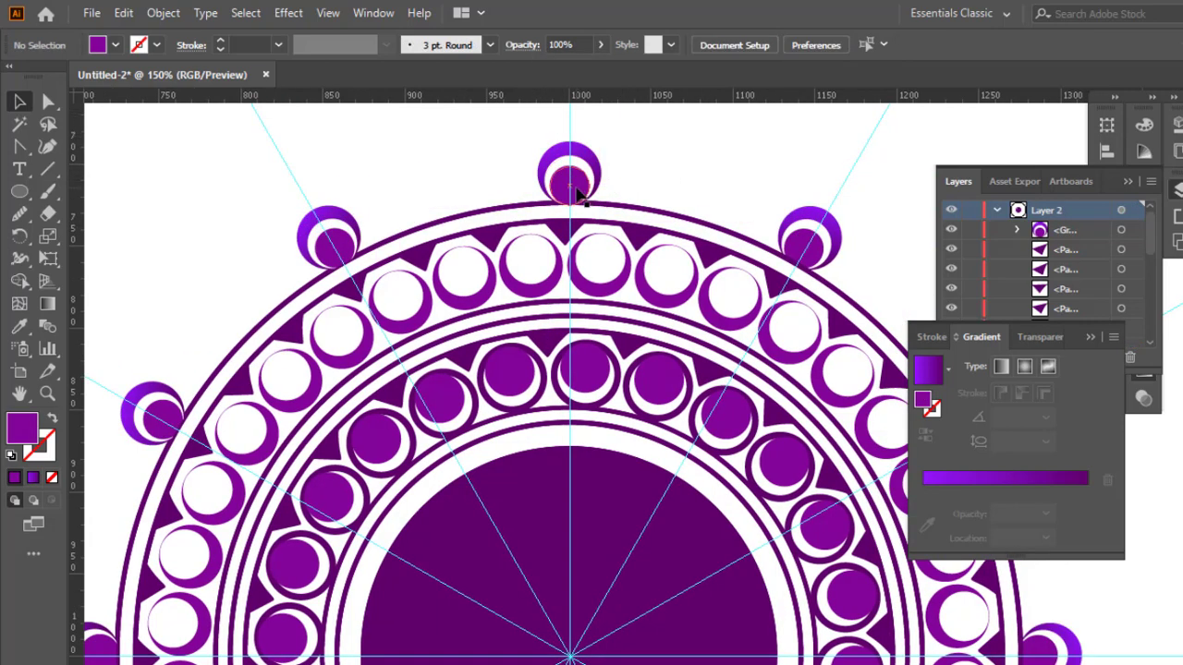
left_click(580, 185)
left_click(681, 171)
left_click(579, 182)
key("Up")
key("Up")
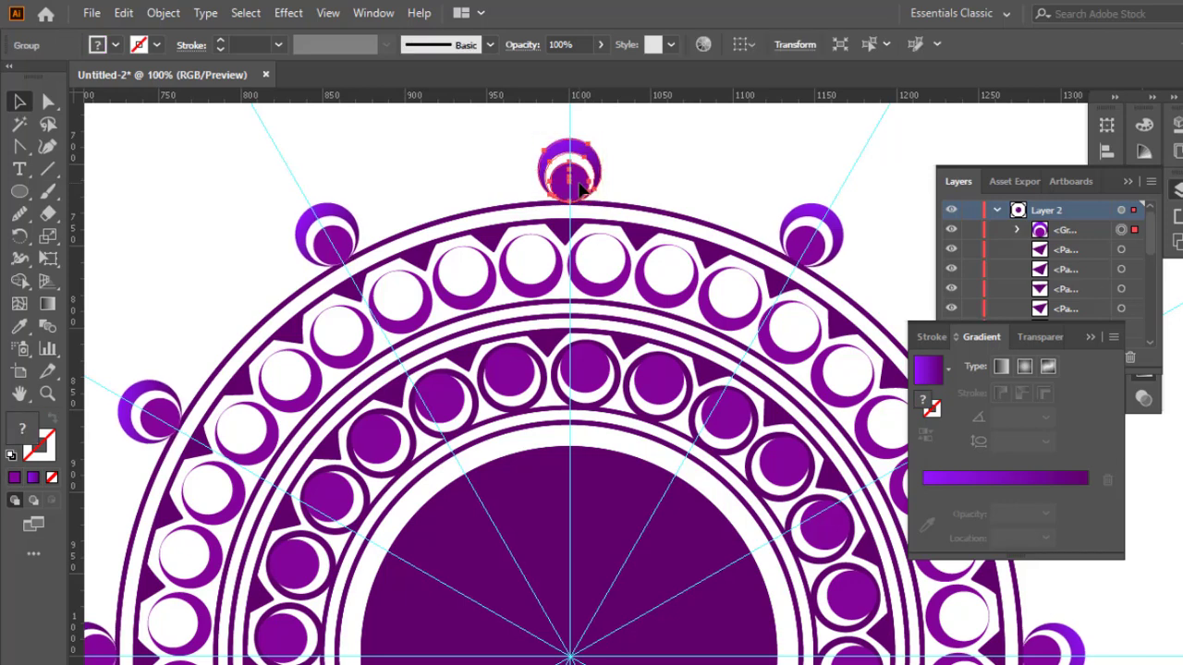
Step: Place three rotated copies of the gradient crescent bead around the mandala centre to fill each 30° segment
key("ctrl+minus")
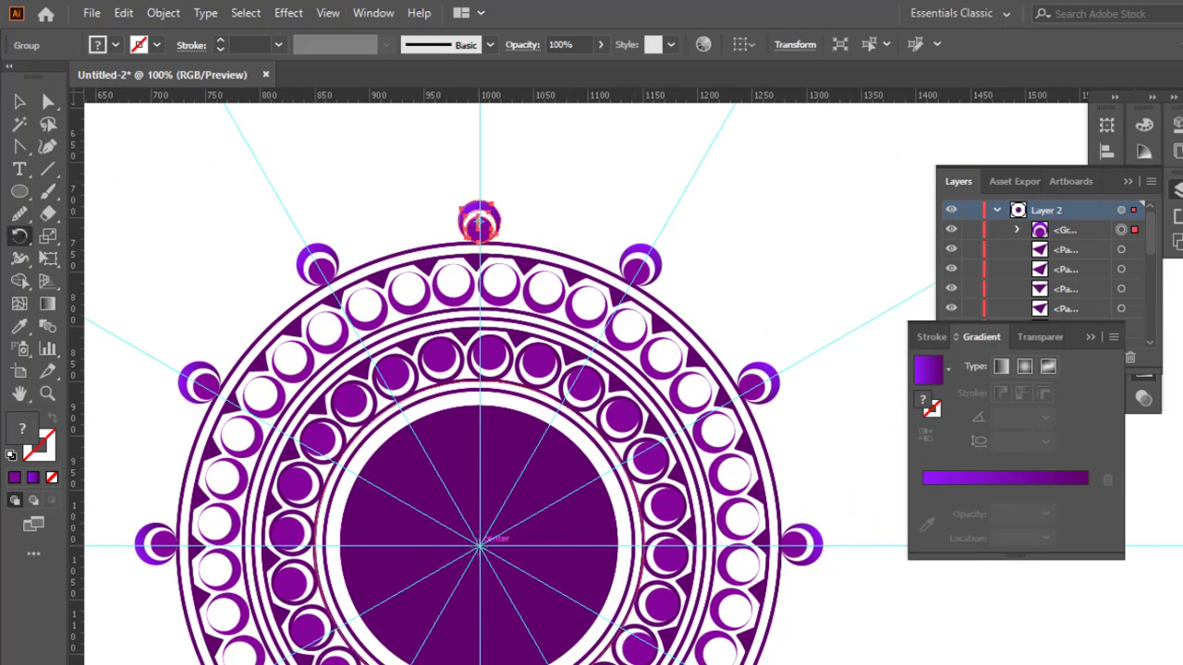
left_click_drag(491, 231, 532, 235)
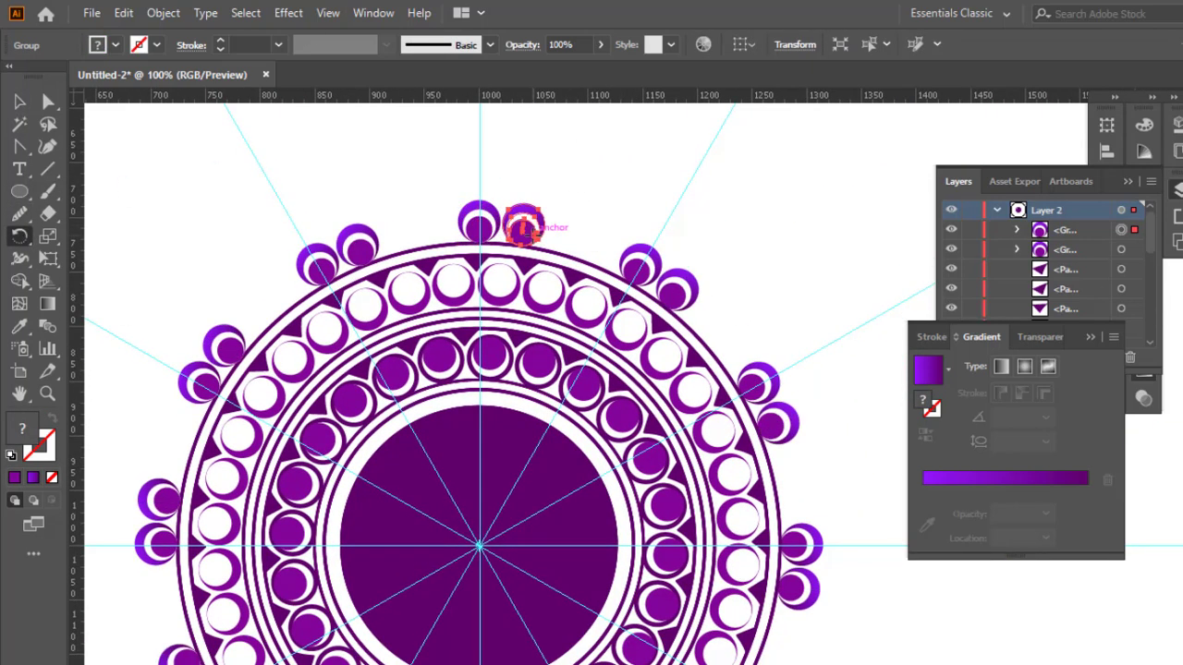
left_click(565, 246, "alt")
key("Escape")
left_click_drag(583, 245, 614, 261)
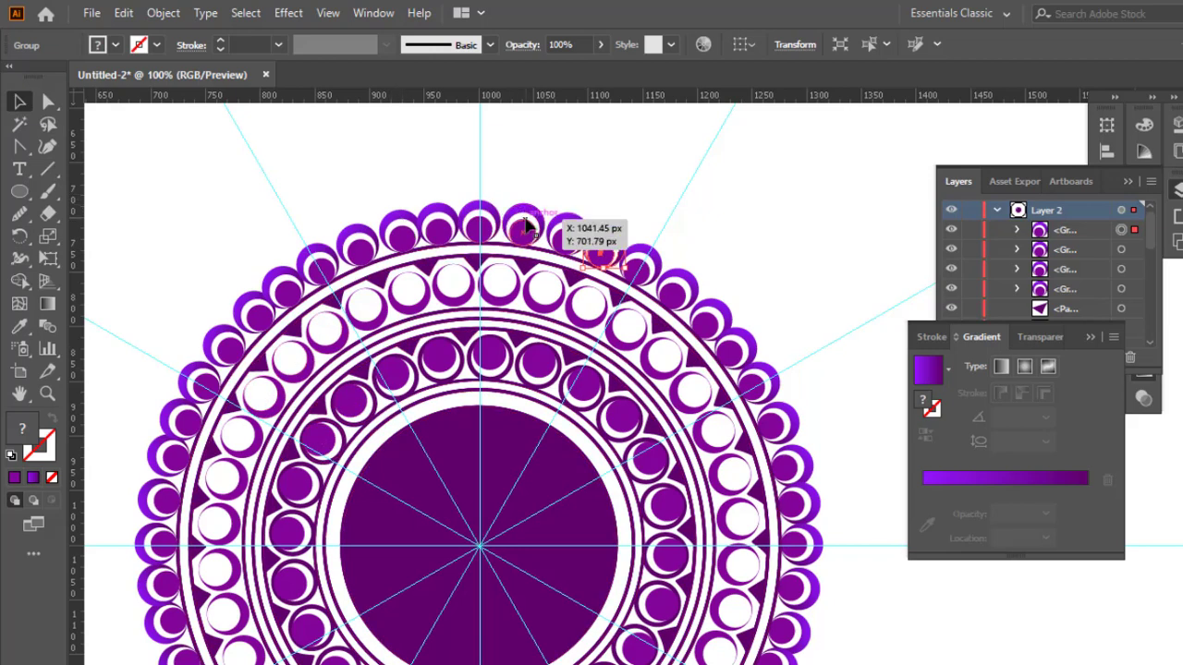
Step: Nudge the rotated bead copies slightly left to even out the spacing in the new row
key("Left")
left_click(570, 238)
key("Left")
key("Left")
key("Left")
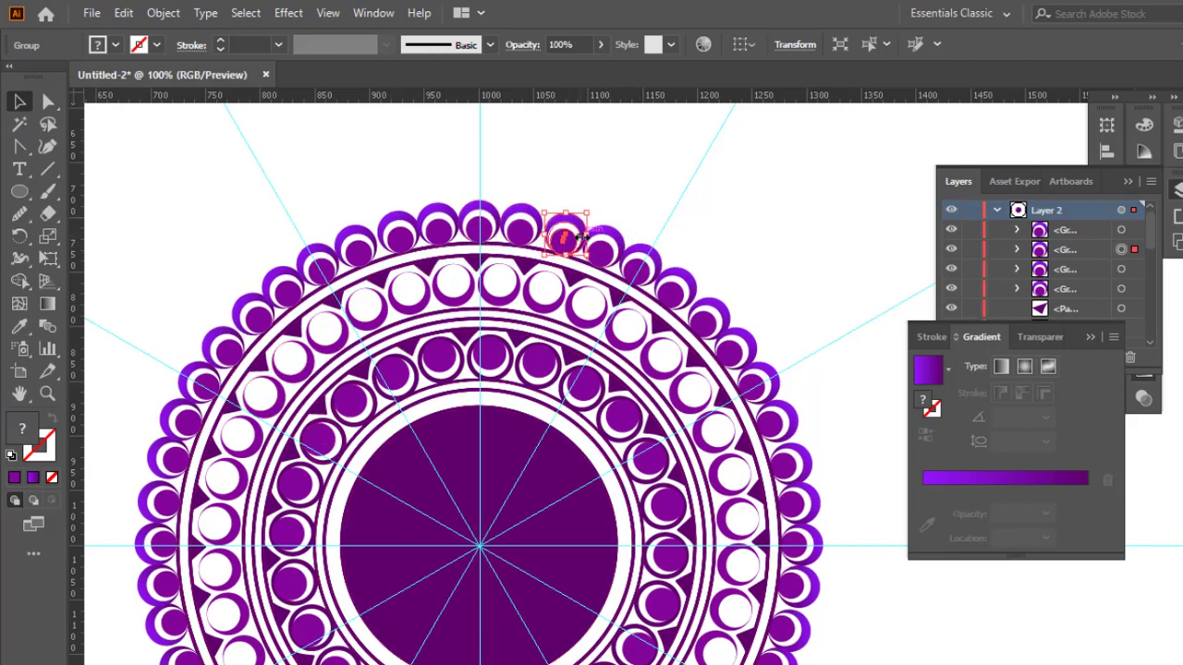
left_click(633, 263)
Step: Add two enlarged concentric copies of the outermost ring enclosing the gradient crescent bead row
key("ctrl+minus")
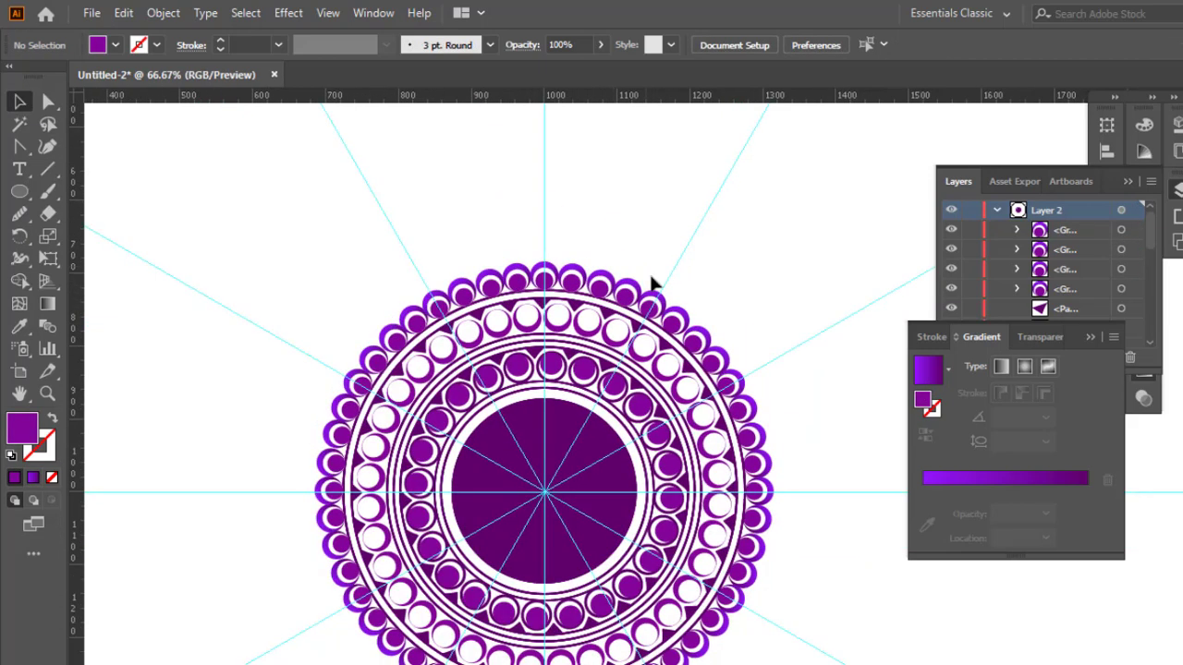
scroll(724, 375, "down", 2)
left_click(683, 347)
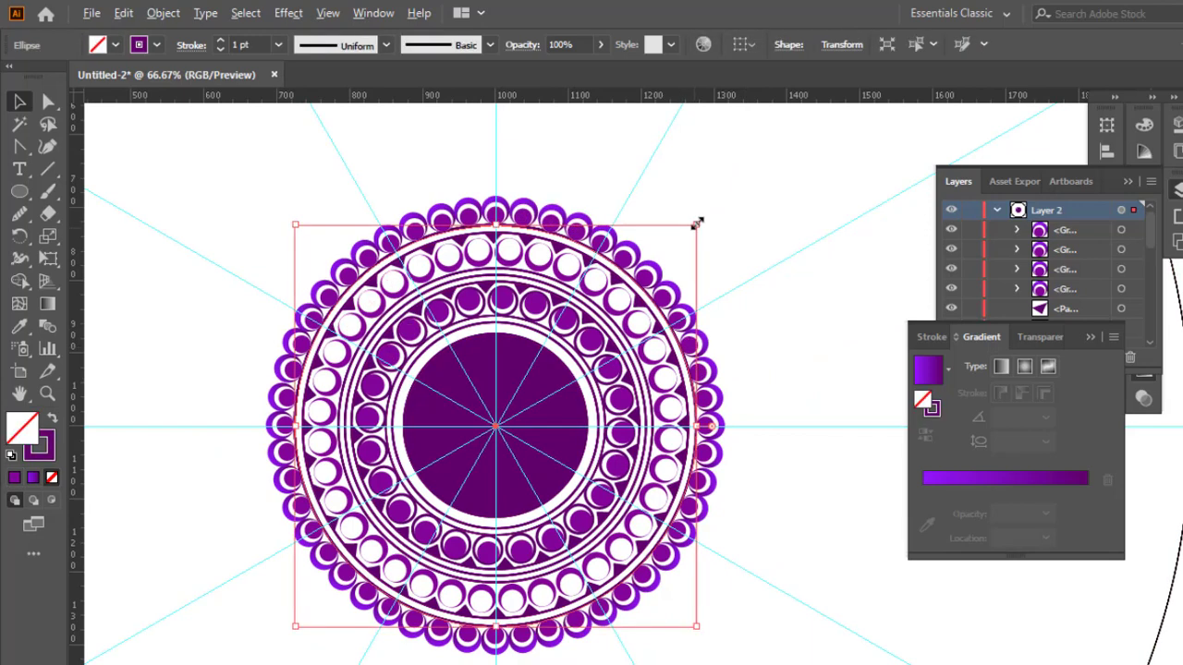
left_click_drag(697, 223, 747, 186)
left_click(767, 185)
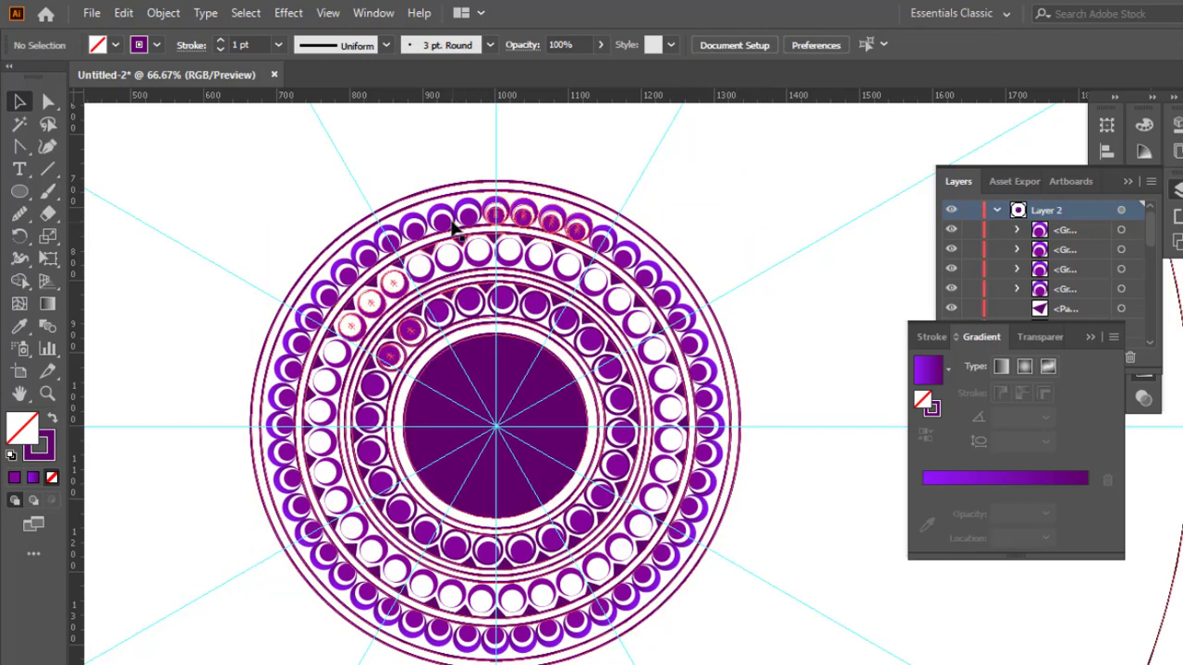
Step: Copy the gradient crescent bead on the vertical guide outside the rings, enlarge the copy and ungroup it
left_click_drag(495, 214, 497, 167)
left_click_drag(511, 153, 525, 113)
right_click(500, 164)
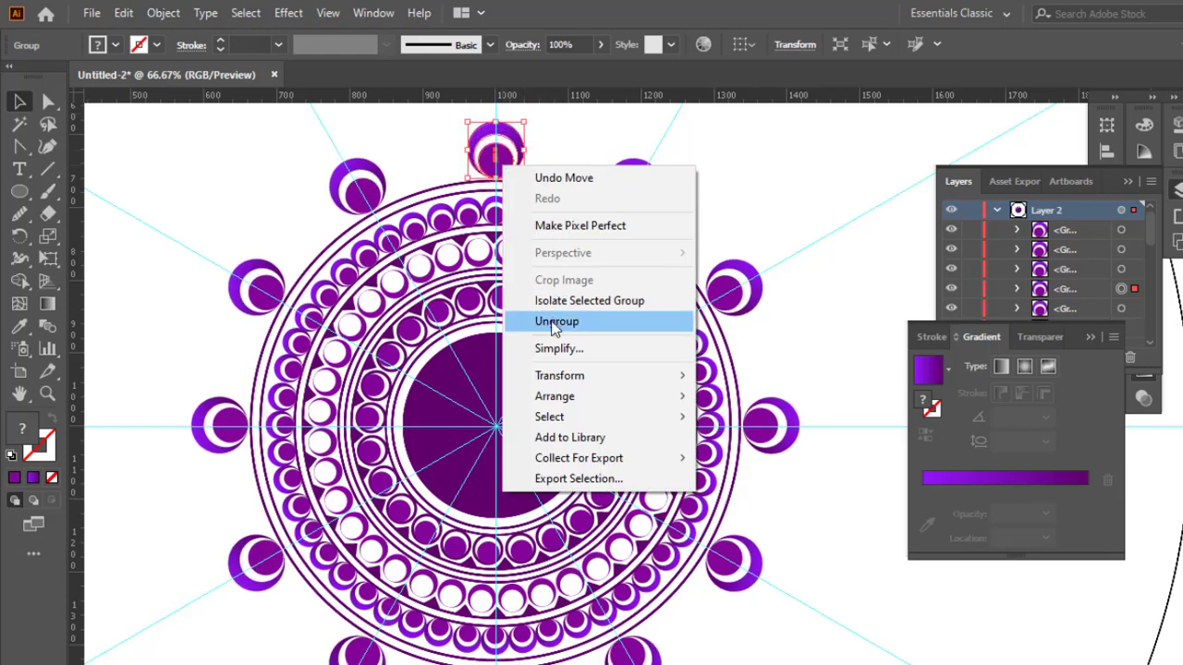
left_click(557, 321)
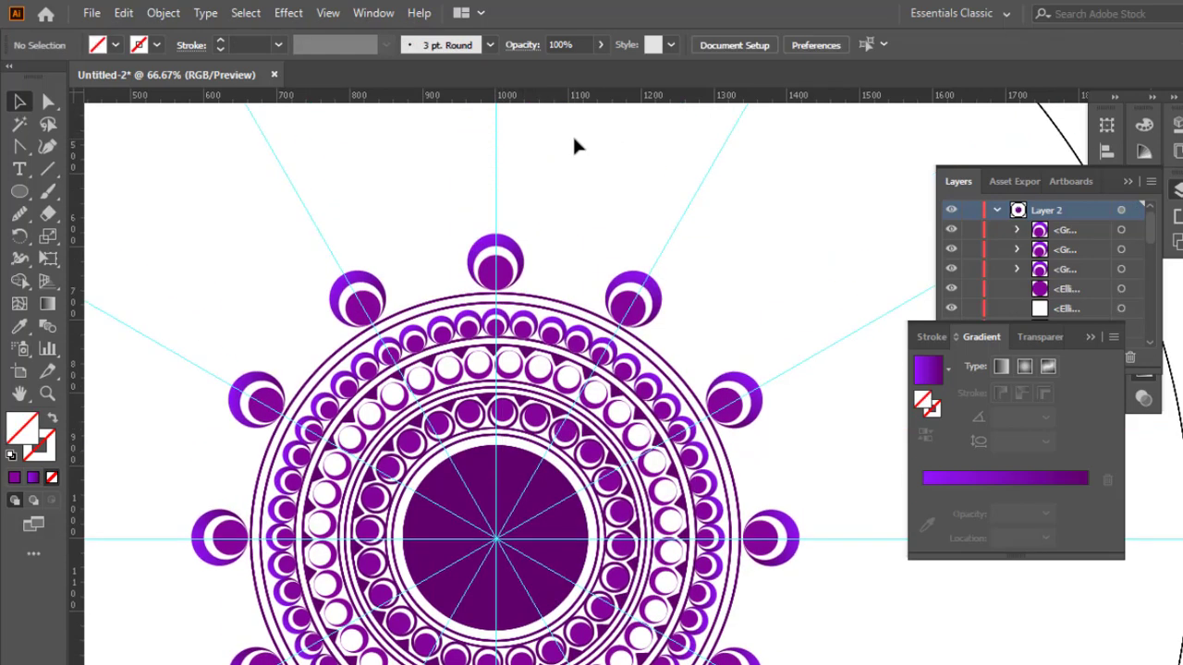
Step: Reverse the enlarged bead so its inner circles sit against the top edge, and group its three circles
left_click(496, 264)
left_click(738, 44)
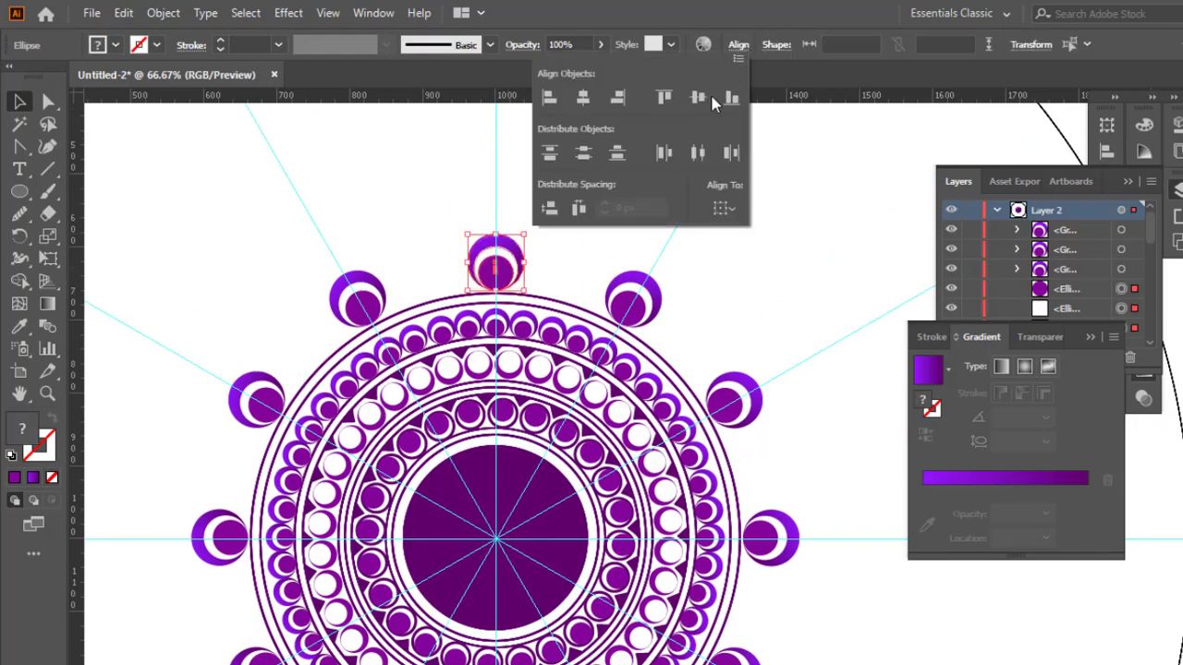
left_click(525, 179)
left_click_drag(559, 259, 502, 242)
key("ctrl+g")
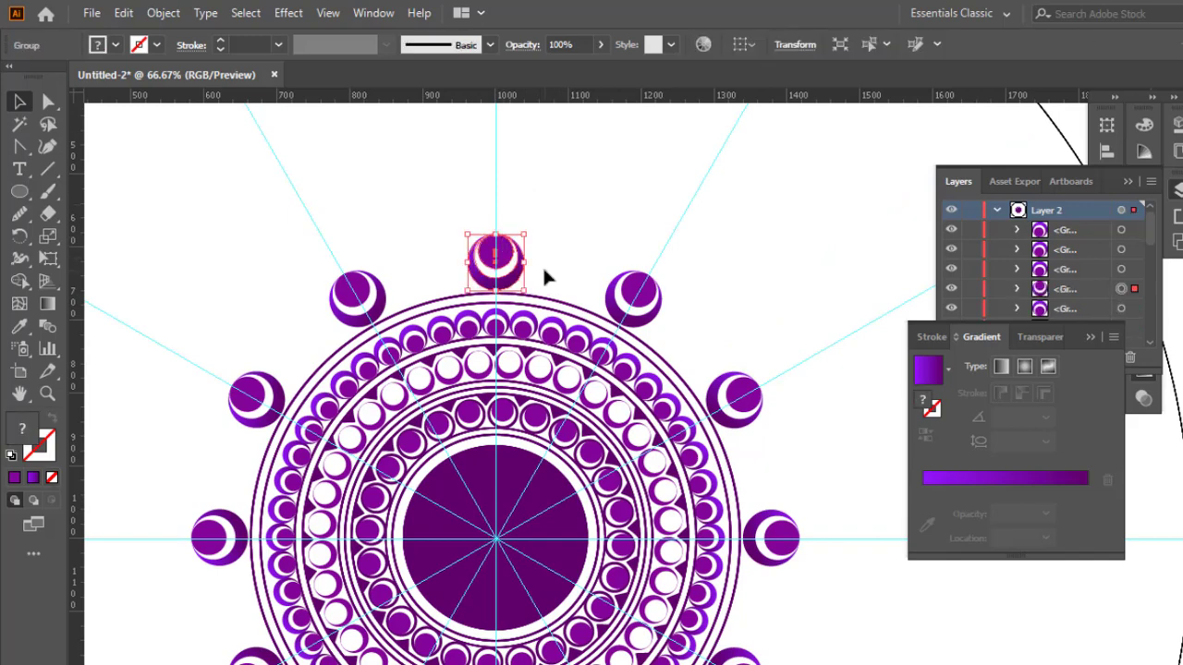
Step: Try placing a rotated copy of the enlarged bead around the mandala centre, and undo it
scroll(545, 272, "down", 1)
left_click(497, 514)
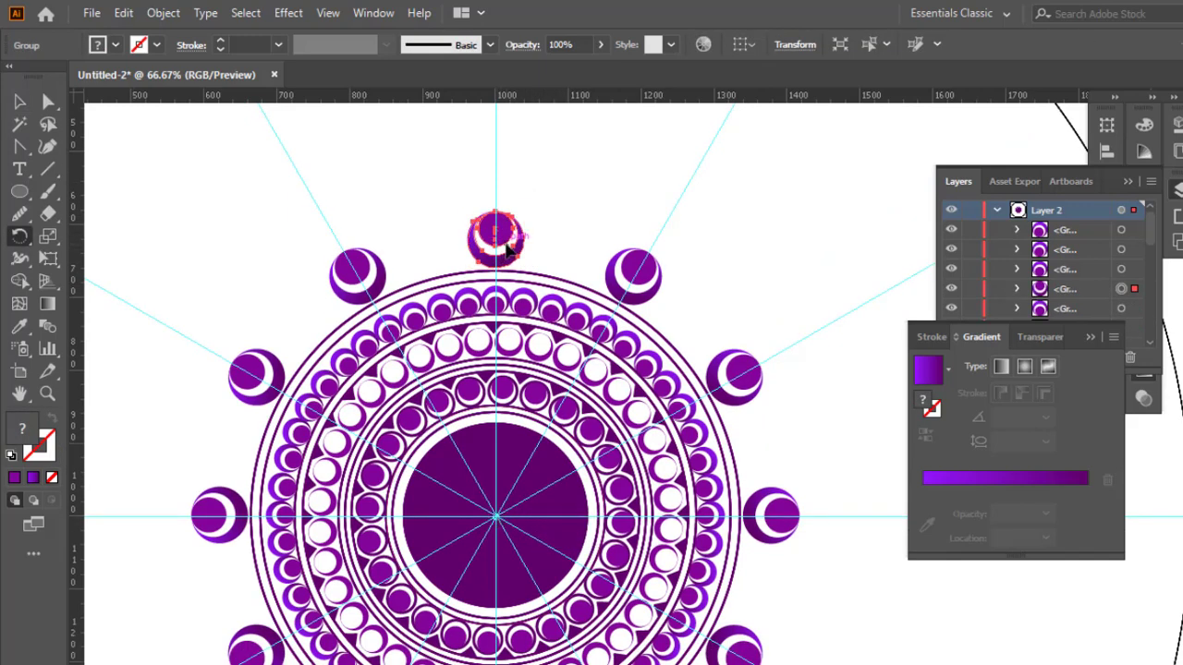
left_click_drag(511, 246, 572, 259)
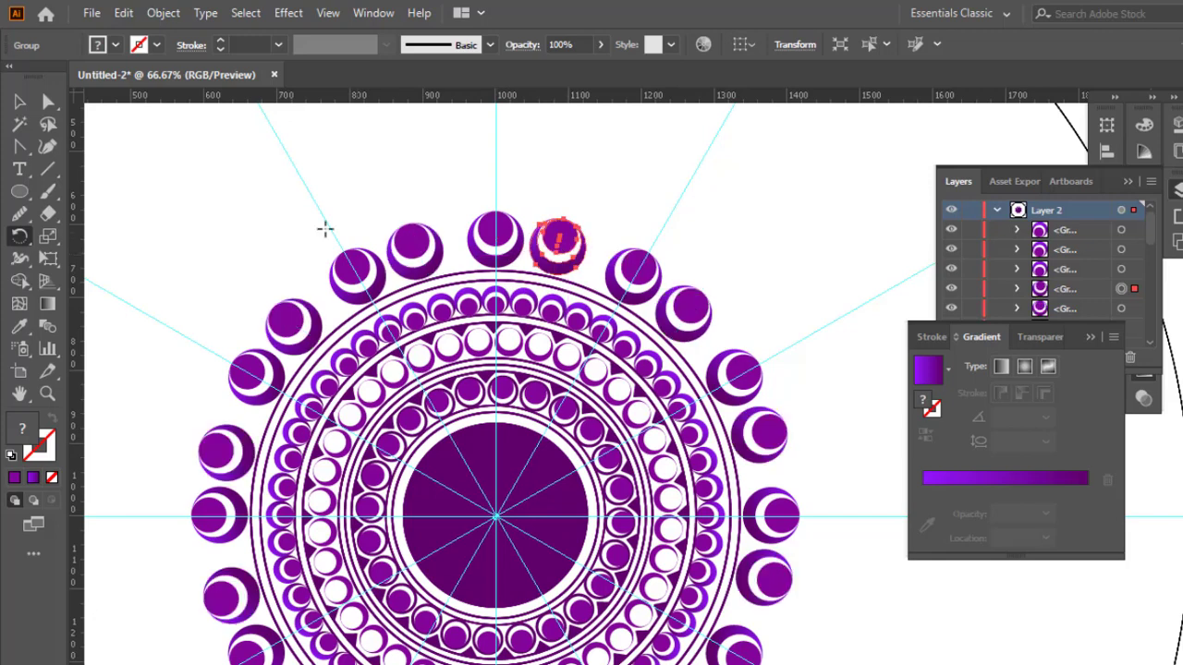
left_click(499, 242, "shift")
key("ctrl+z")
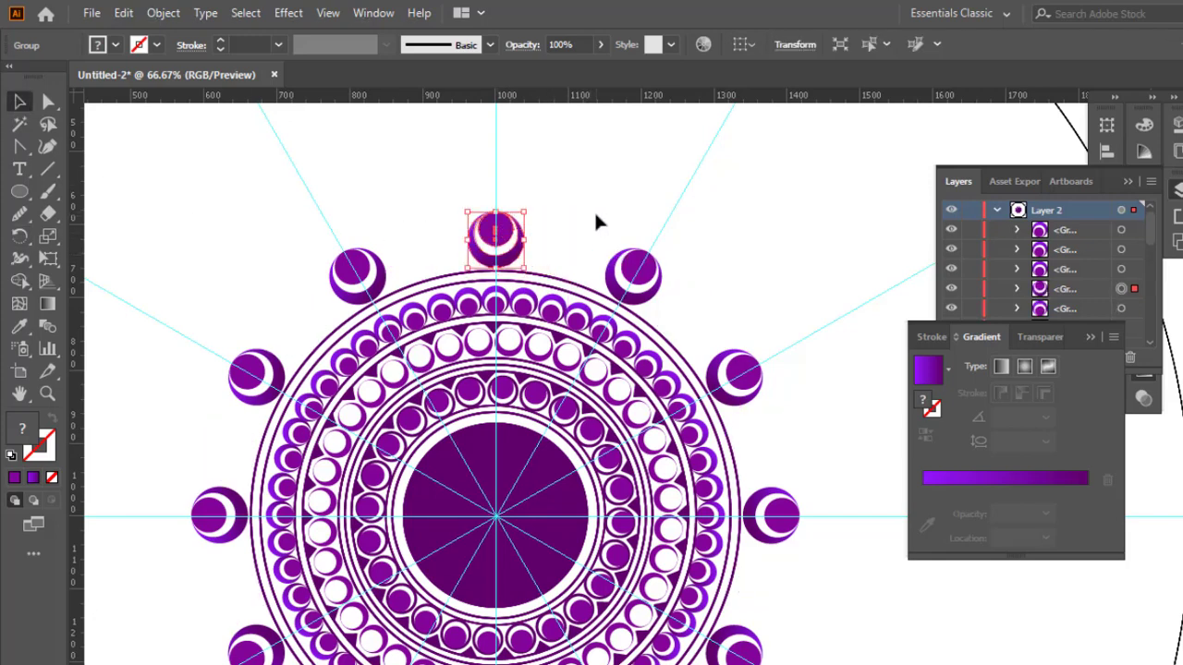
Step: Shrink the reversed crescent bead slightly and place two rotated copies around the mandala centre to complete the outer row
left_click_drag(524, 212, 500, 246)
left_click(557, 231)
left_click(496, 519, "alt")
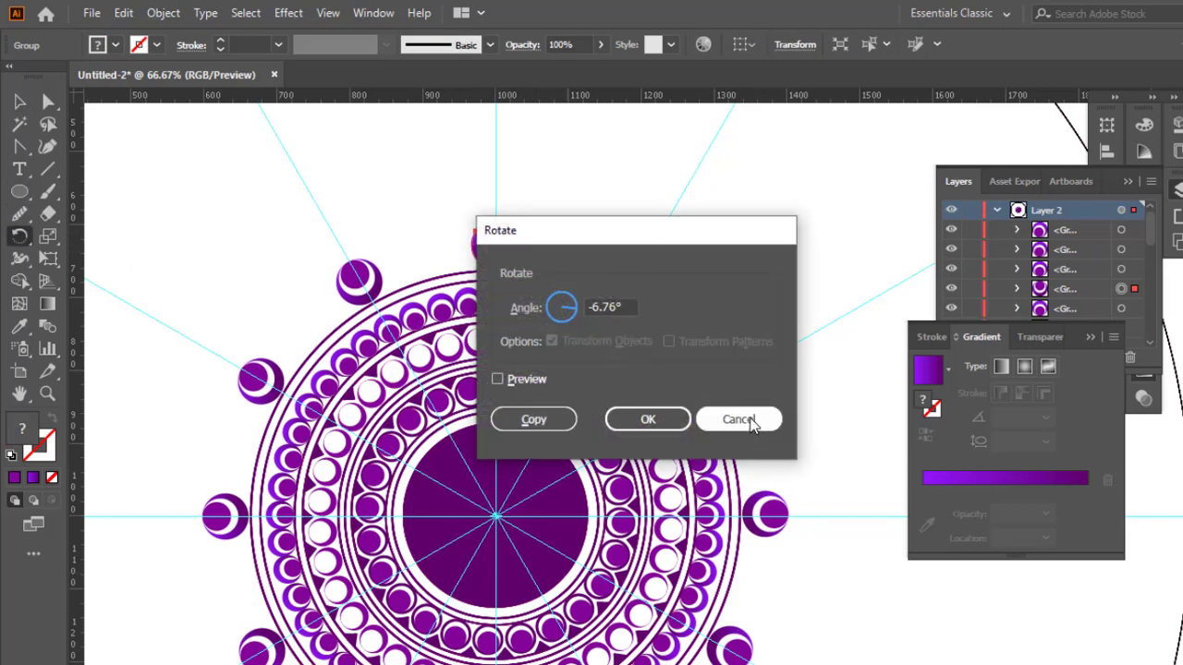
left_click(737, 417)
left_click_drag(511, 250, 545, 254)
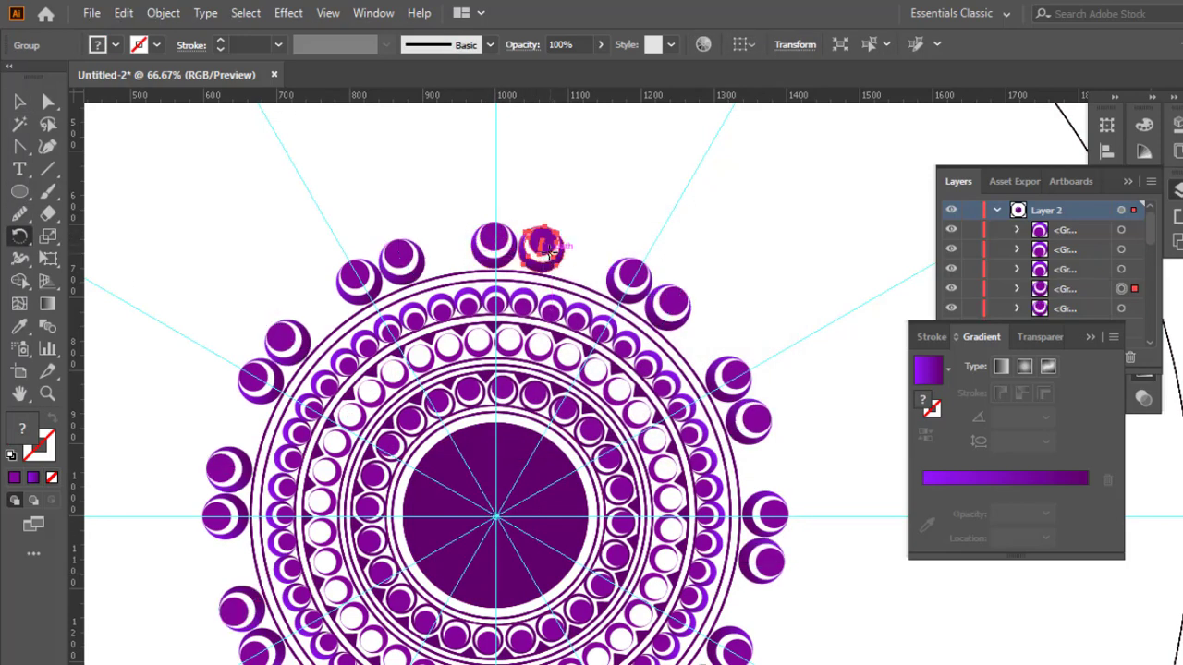
left_click(496, 516, "alt")
left_click(712, 429)
Step: Add two concentric rings enclosing the reversed bead row, giving the outermost one a 7 pt stroke
left_click_drag(564, 251, 572, 203)
left_click(561, 184)
key("ctrl+minus")
key("l")
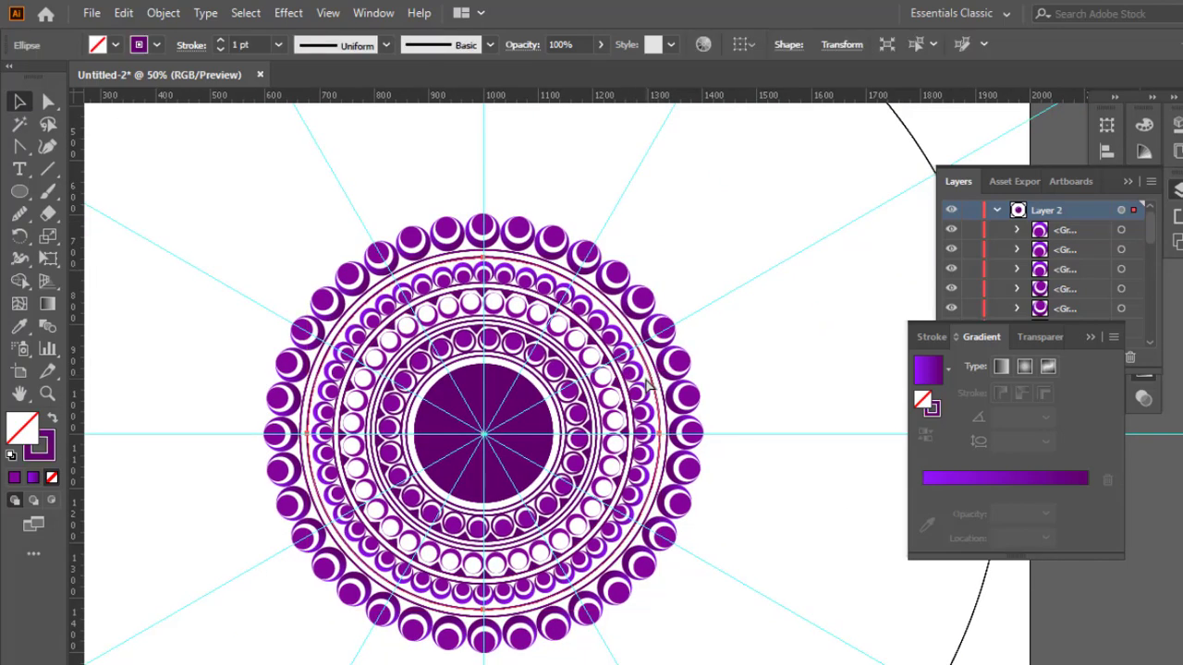
left_click_drag(484, 434, 719, 199)
key("ctrl+c")
key("ctrl+f")
scroll(238, 43, "up", 6)
left_click(787, 268)
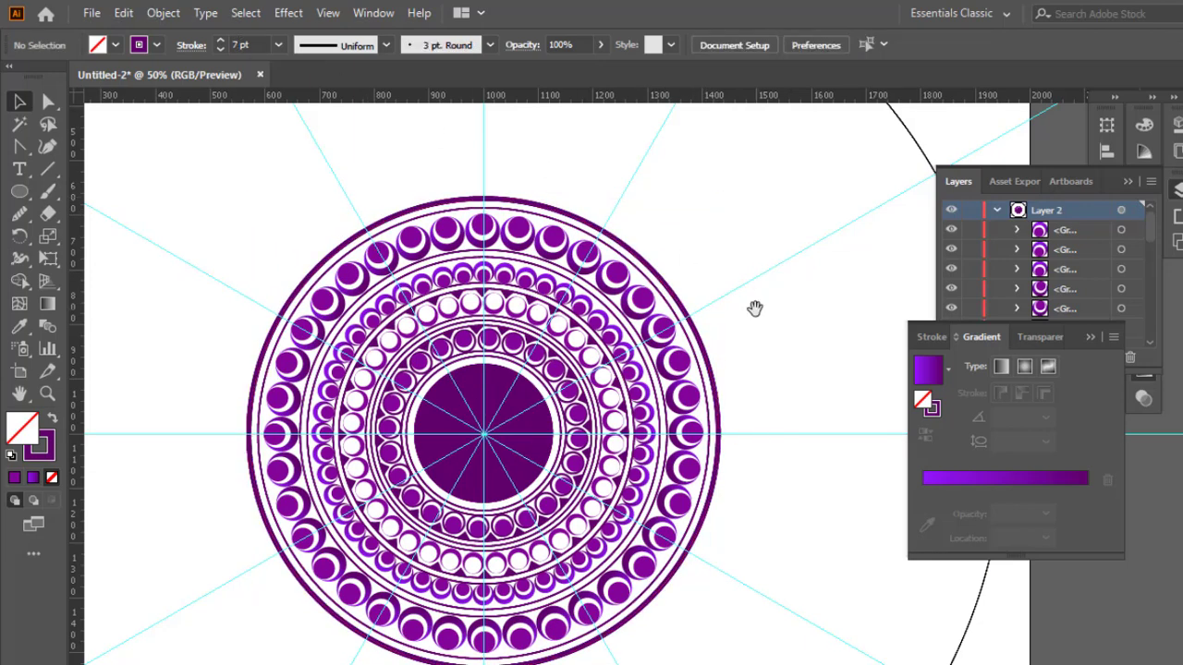
Step: Copy a gradient crescent bead from the small-bead row to the area outside the thick ring and enlarge it
left_click_drag(754, 309, 738, 279)
key("ctrl+a")
left_click_drag(568, 272, 537, 140)
left_click(536, 141)
Step: Move the enlarged bead up along the vertical guide so it rests on the thick ring's outer edge
scroll(517, 184, "up", 2)
left_click_drag(479, 245, 485, 234)
key("Up")
key("Up")
key("Up")
key("Up")
key("Up")
key("Up")
key("Up")
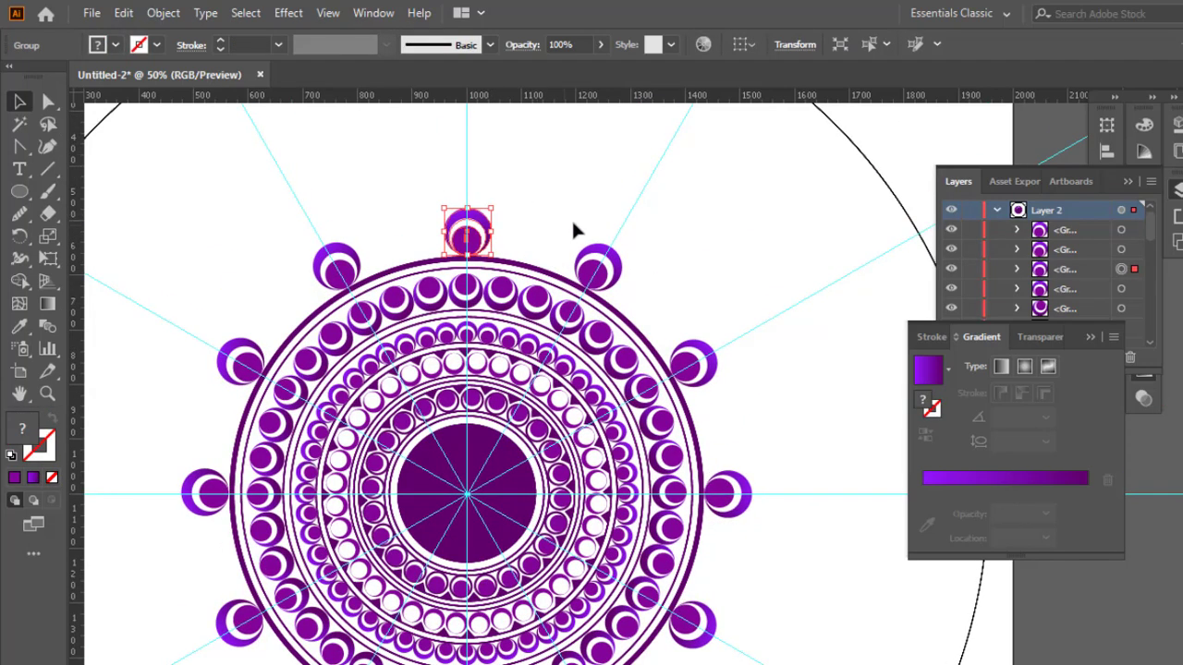
Step: Place two rotated copies of the enlarged bead around the mandala centre to fill the gaps in the outermost row
left_click(466, 231)
left_click(20, 236)
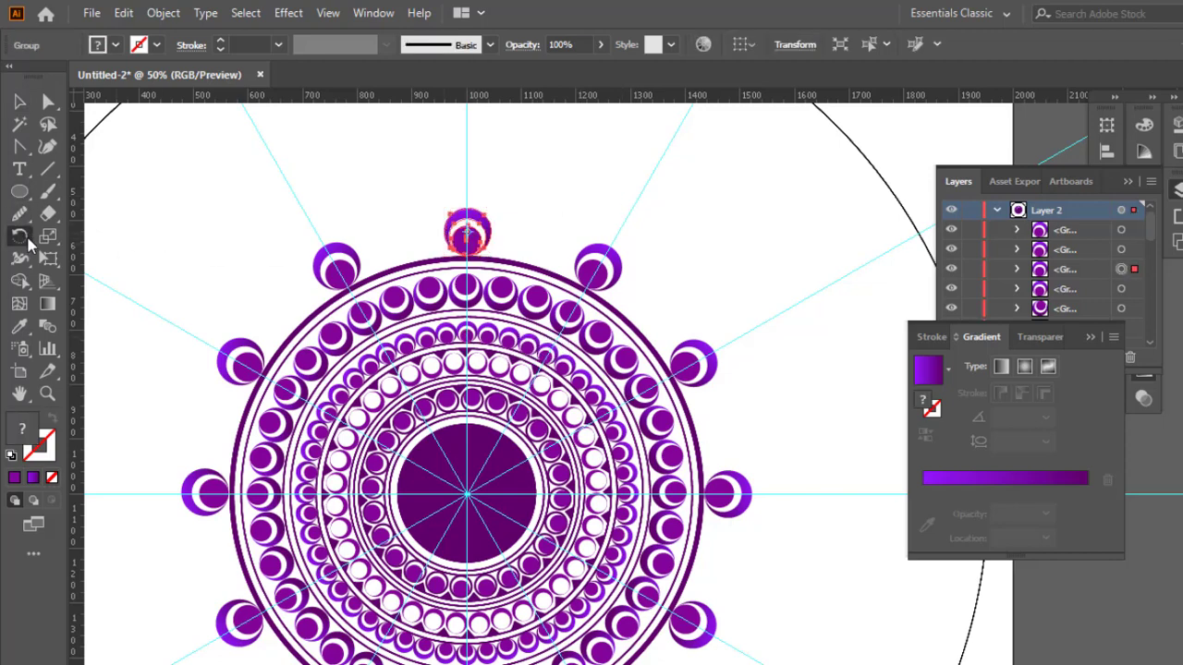
left_click_drag(494, 236, 539, 242)
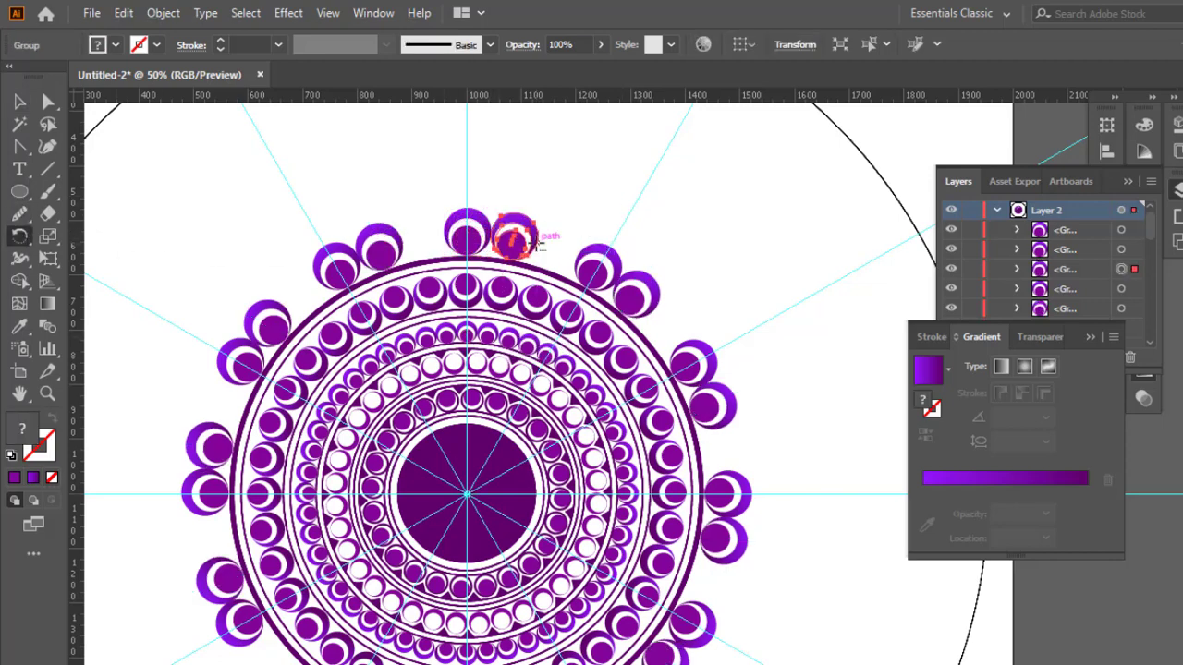
left_click_drag(575, 251, 560, 176)
left_click(625, 200)
Step: Add an enlarged concentric copy of the 7 pt ring that encloses the outermost bead row
key("ctrl+minus")
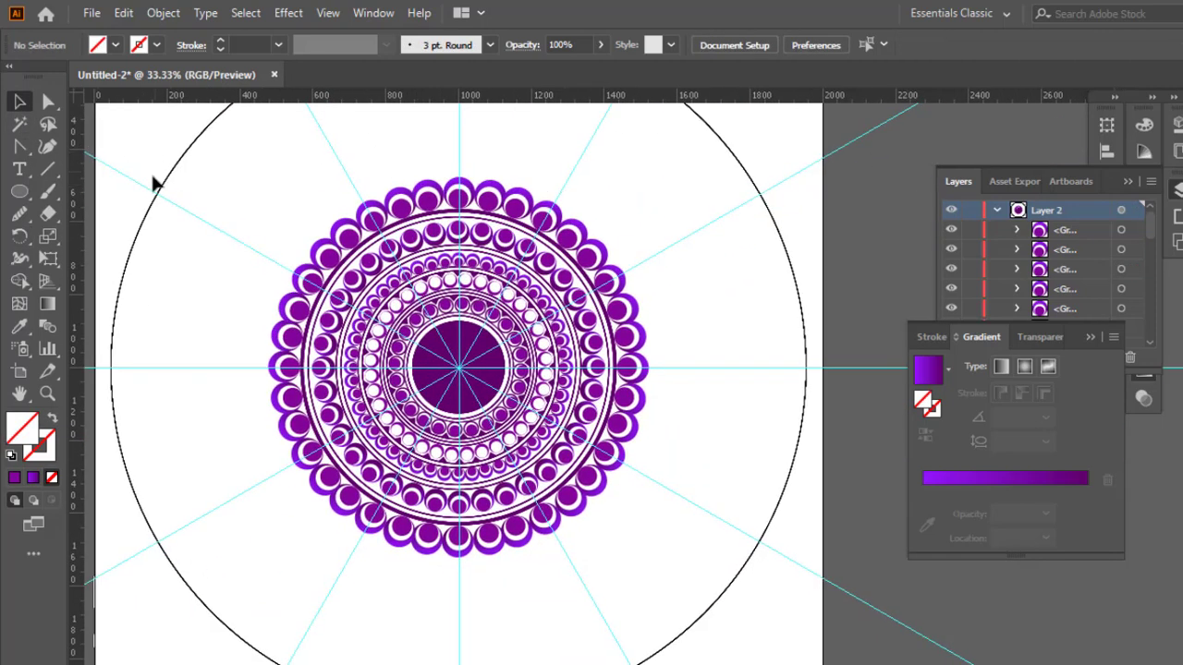
left_click(543, 241)
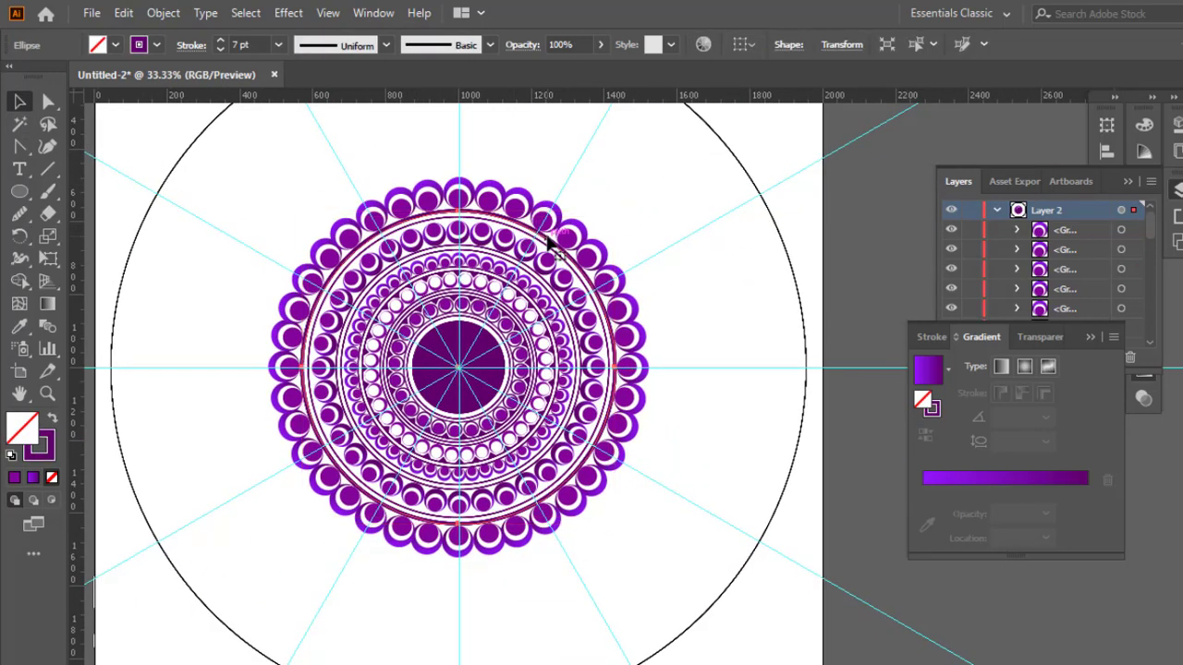
left_click_drag(547, 241, 689, 179)
left_click(689, 180)
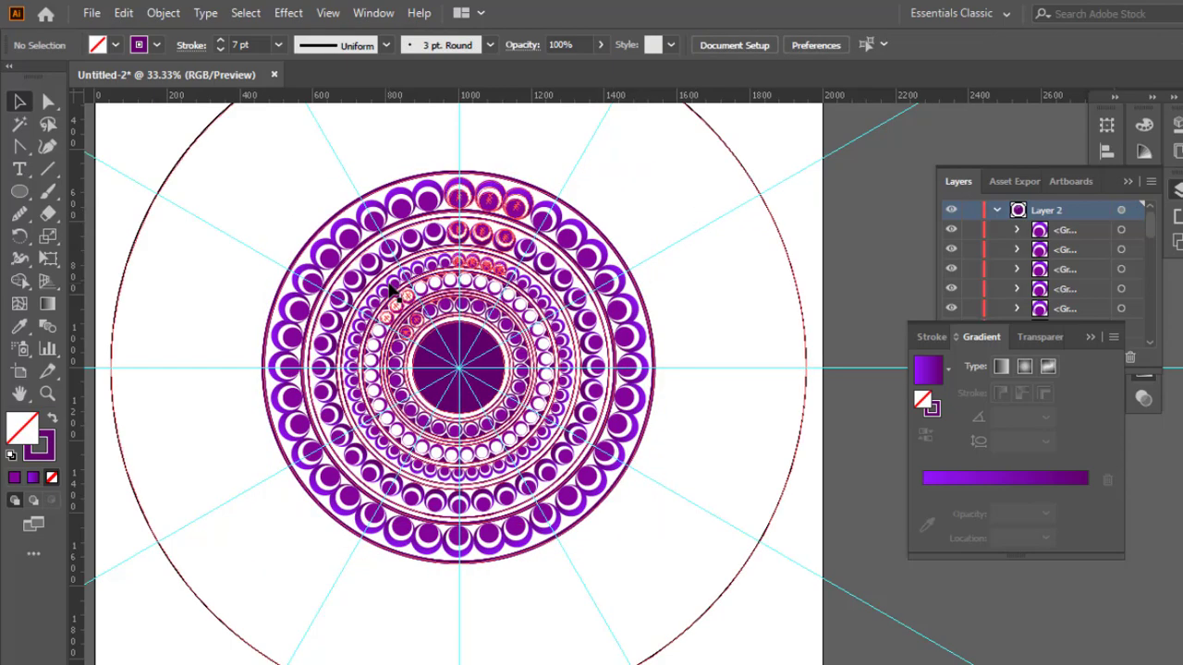
Step: Draw a closed curved triangle with the Pen tool between the outer ring and two neighbouring top beads, extending its tip into their gap
key("ctrl+plus")
key("ctrl+plus")
key("ctrl+plus")
left_click_drag(473, 262, 942, 664)
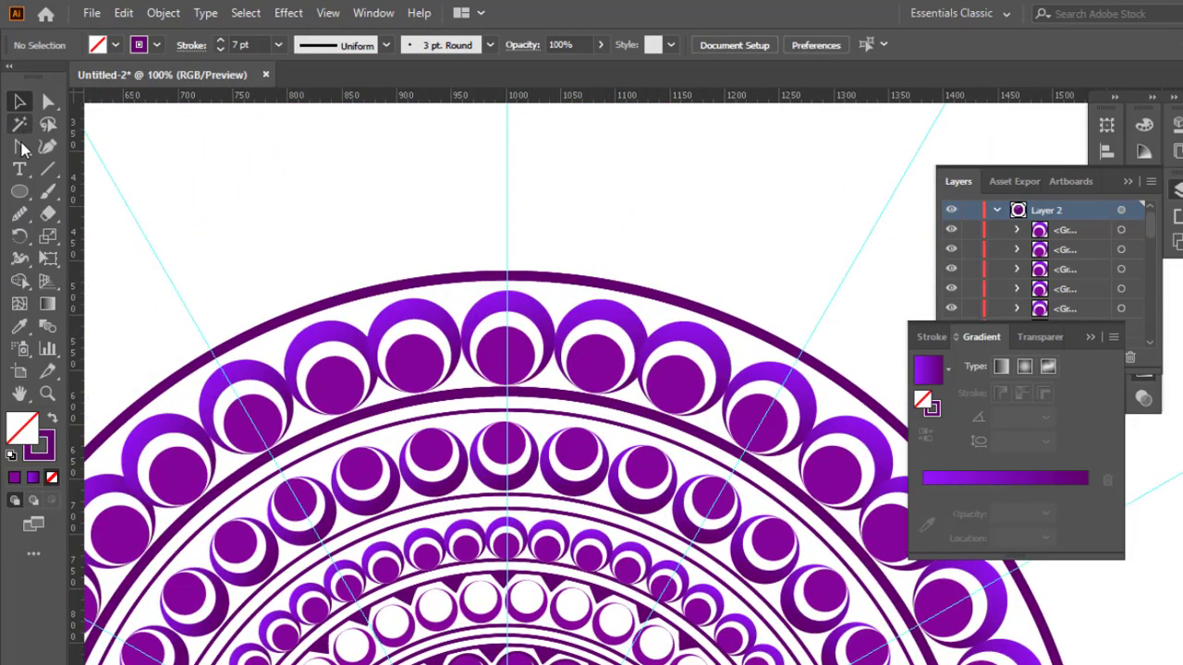
left_click(425, 280)
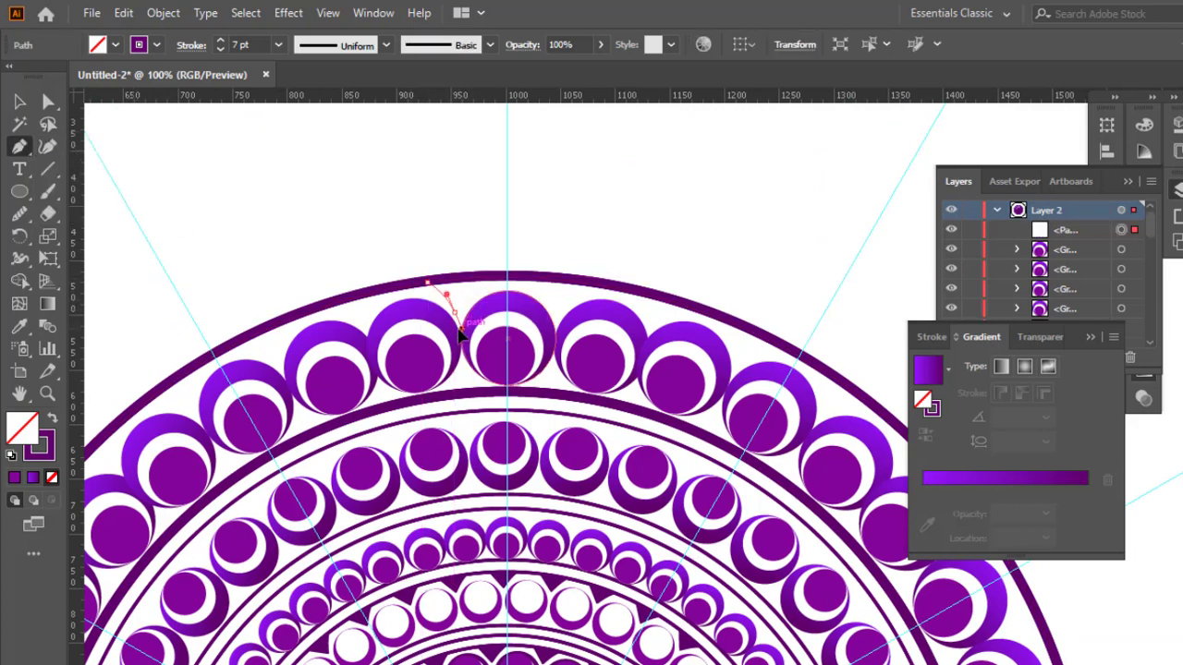
left_click_drag(459, 335, 459, 330)
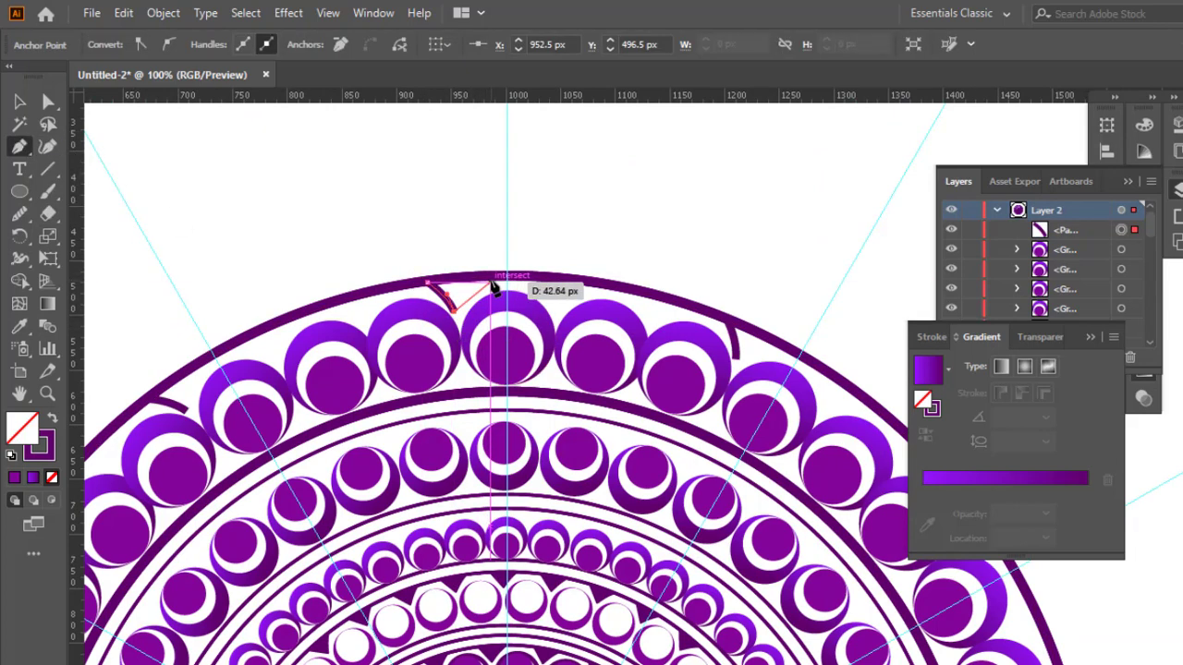
key("ctrl+z")
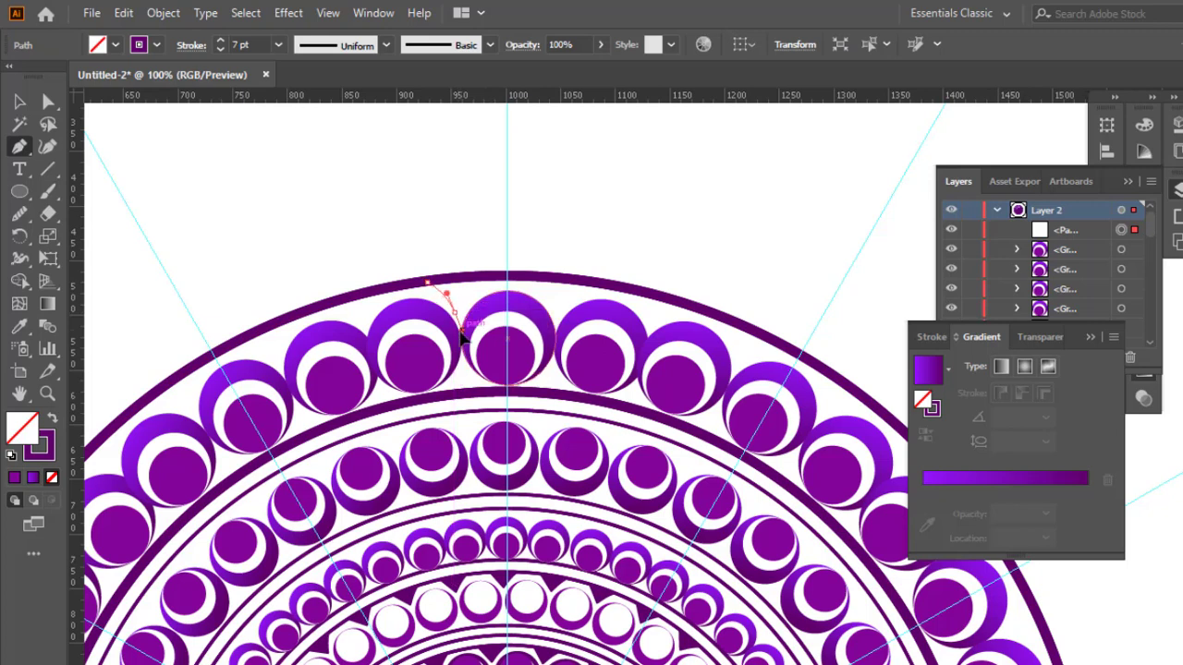
left_click(462, 320)
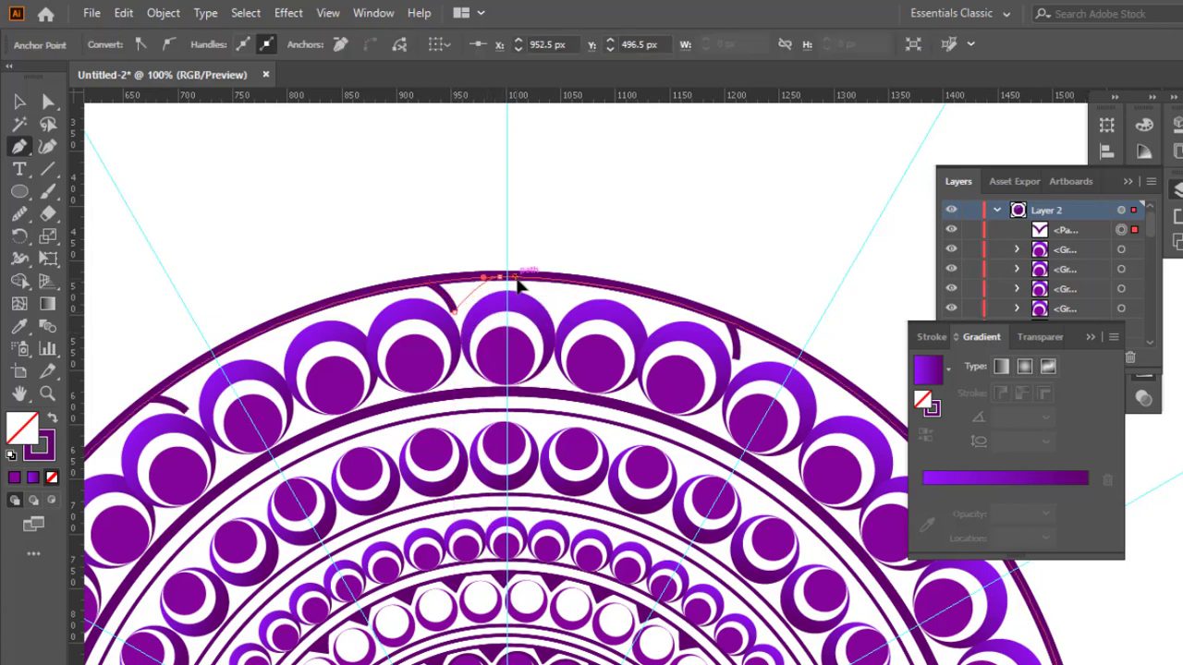
left_click(499, 278)
key("a")
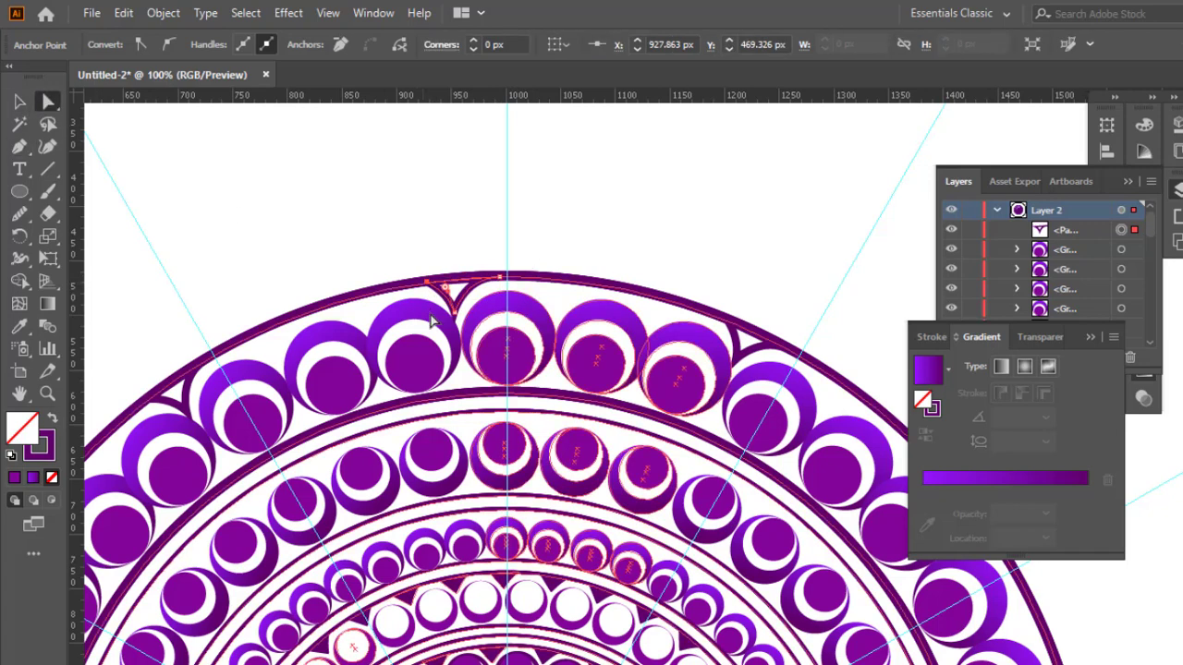
left_click_drag(459, 315, 461, 320)
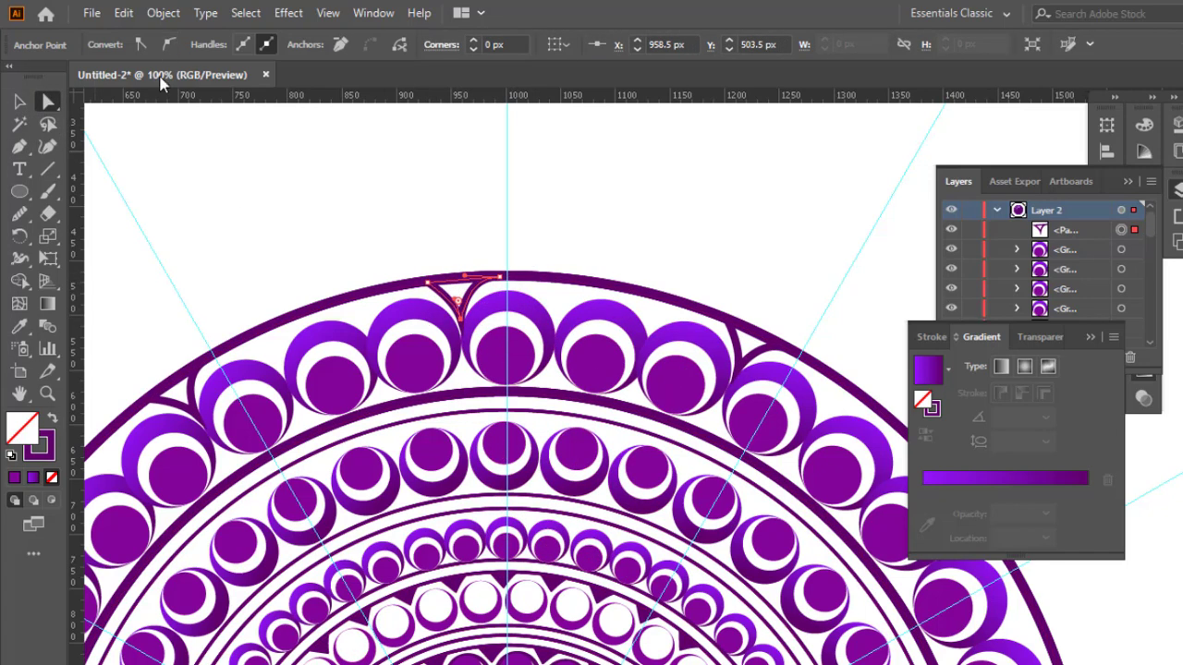
Step: Give the curved triangle a solid dark purple 5E006A fill and remove its stroke
left_click(18, 101)
left_click(180, 46)
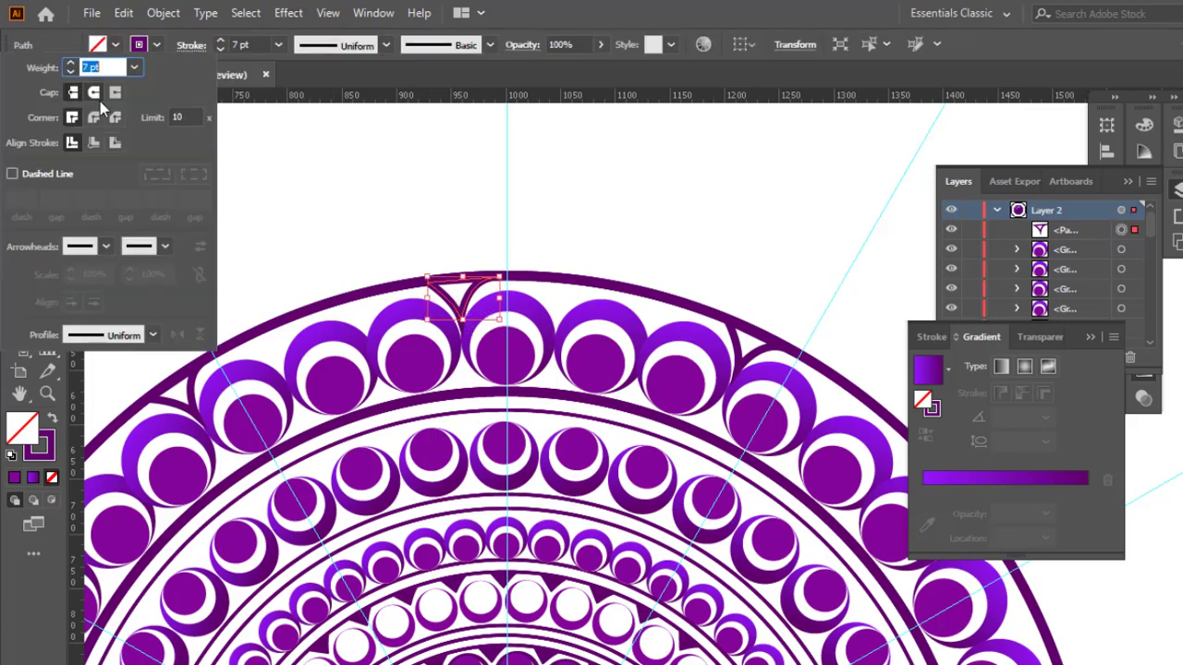
key("Escape")
key("comma")
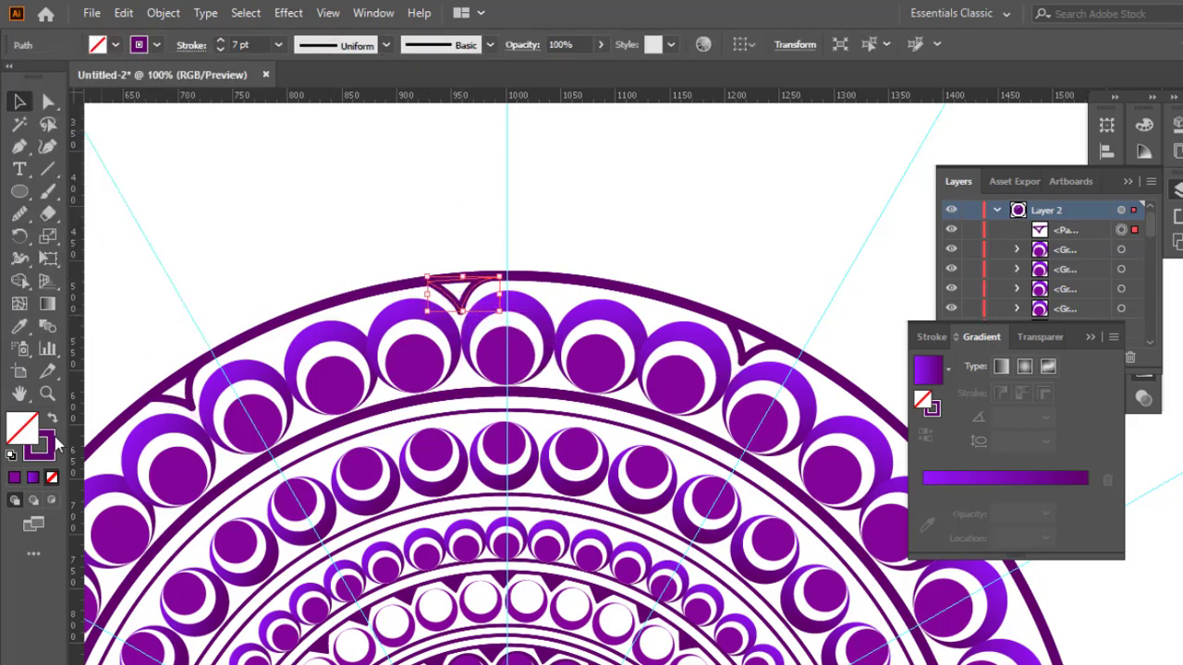
left_click(409, 205)
left_click(460, 300)
key("slash")
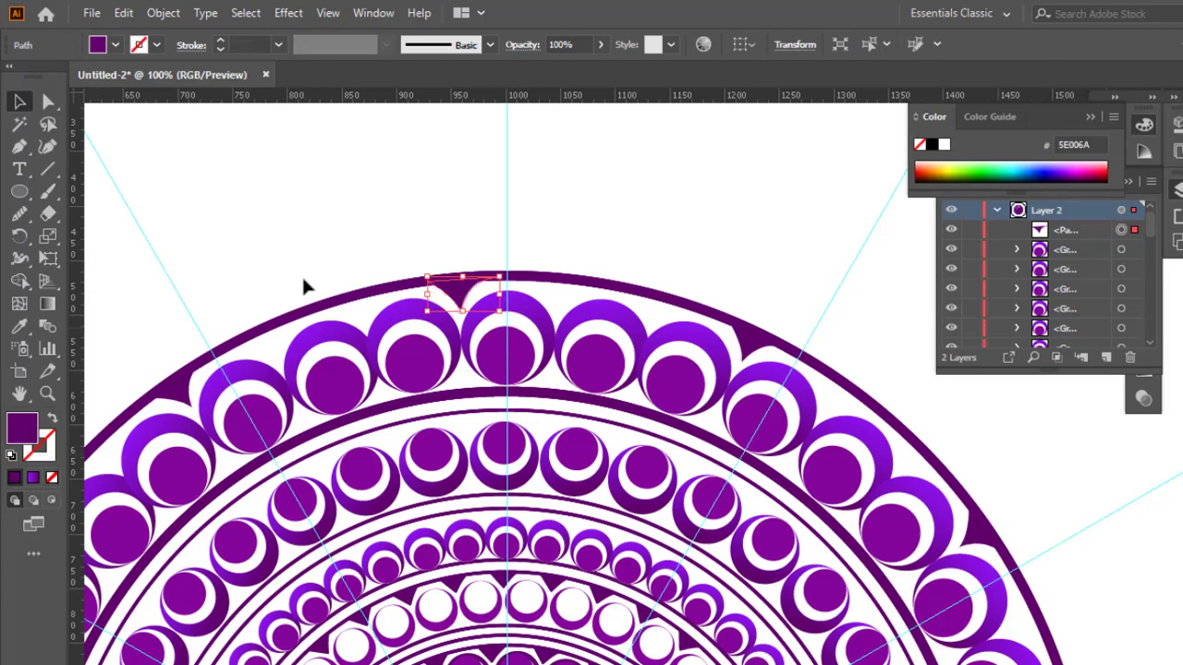
Step: Refine the filled triangle's tip and side curves so they follow the edges of the two adjoining beads
left_click(462, 270)
left_click(462, 296)
key("ctrl+equal")
key("a")
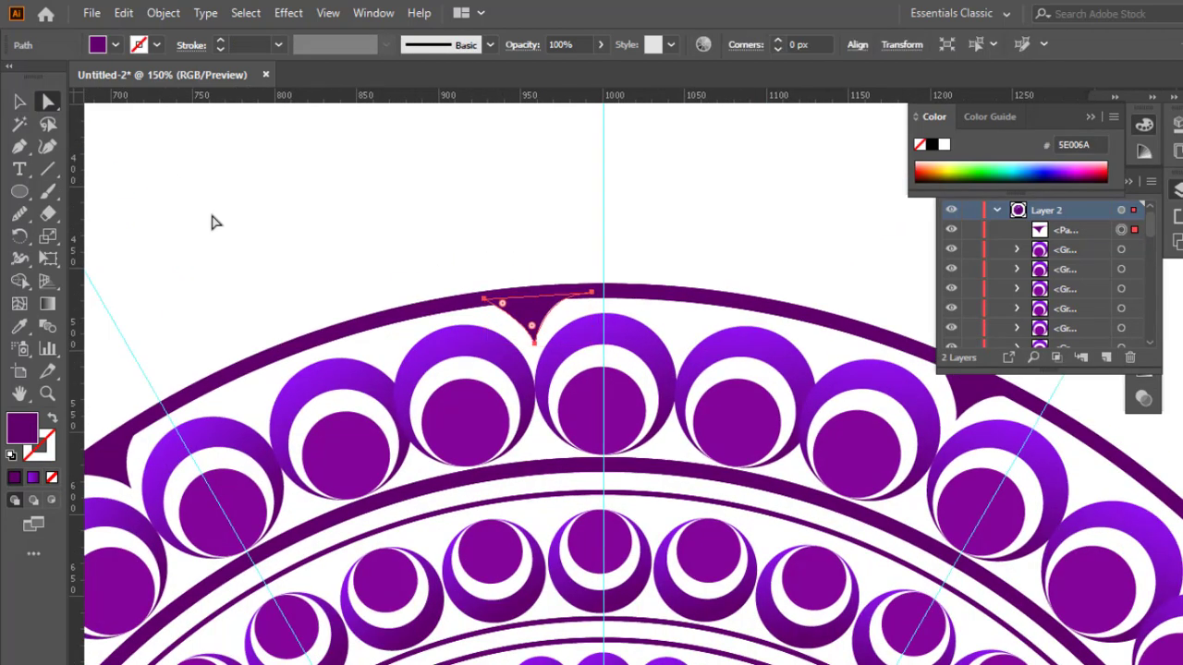
left_click_drag(535, 346, 532, 352)
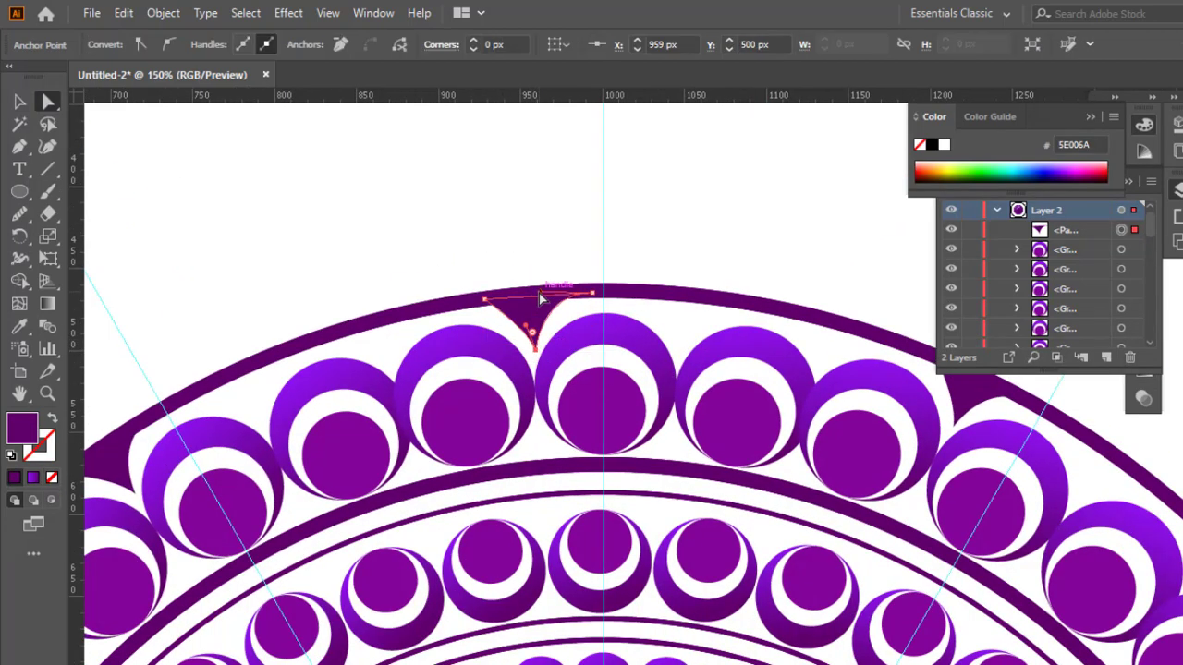
left_click_drag(539, 292, 537, 305)
left_click(484, 300)
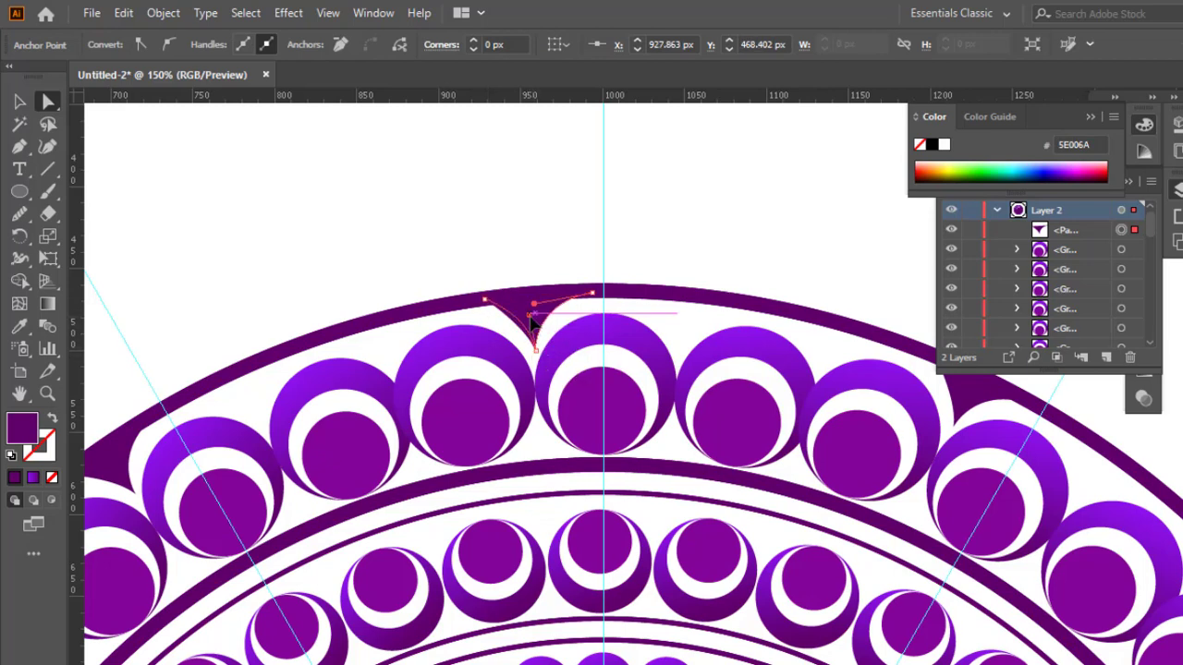
Step: Place two rotated copies of the filled triangle around the mandala centre to fill the remaining gaps between the outer beads
key("v")
left_click(395, 165)
key("ctrl+minus")
key("ctrl+minus")
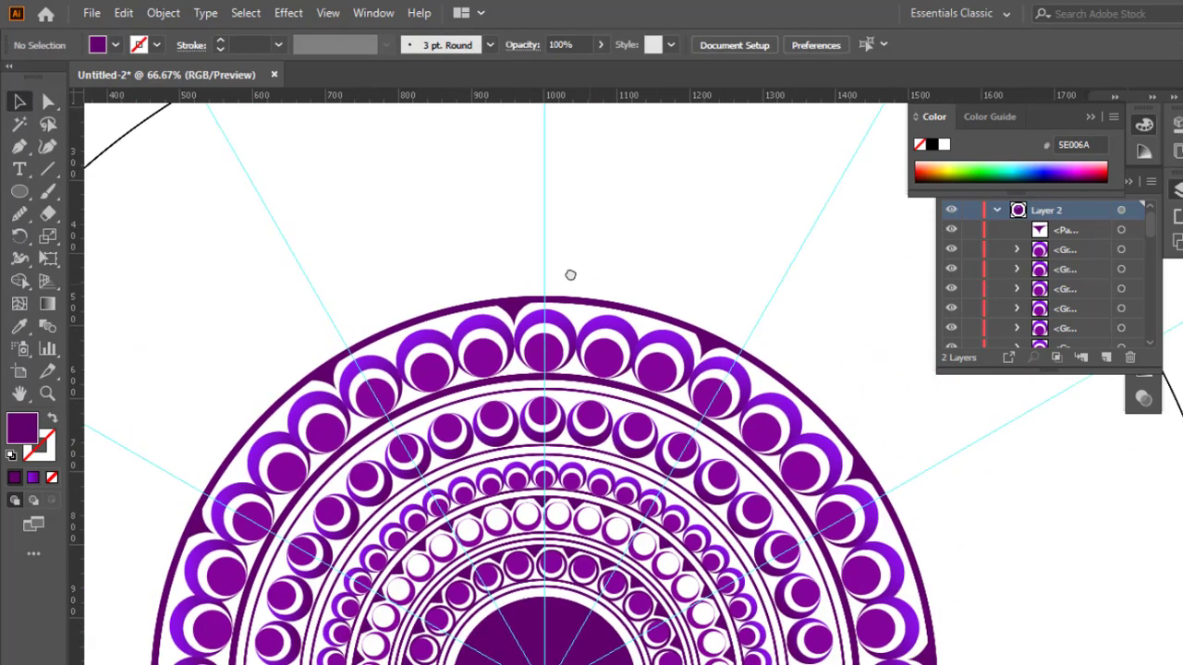
left_click_drag(494, 318, 526, 305)
left_click(583, 263)
left_click(519, 294)
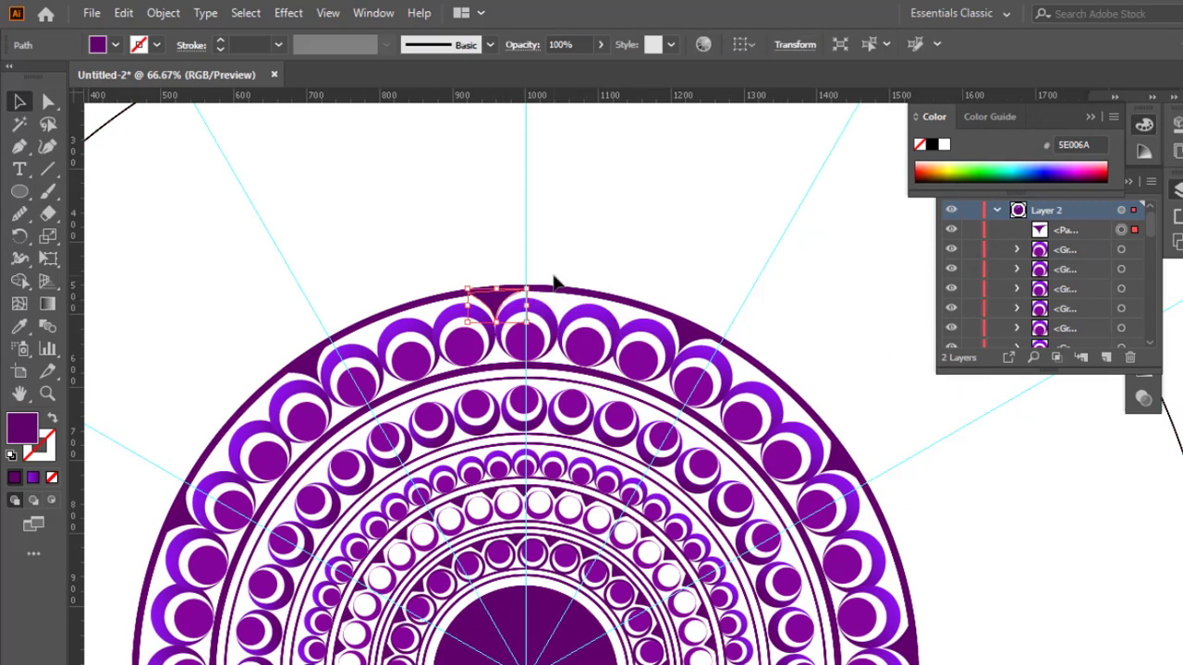
left_click(554, 278)
left_click(494, 295)
scroll(573, 279, "down", 1)
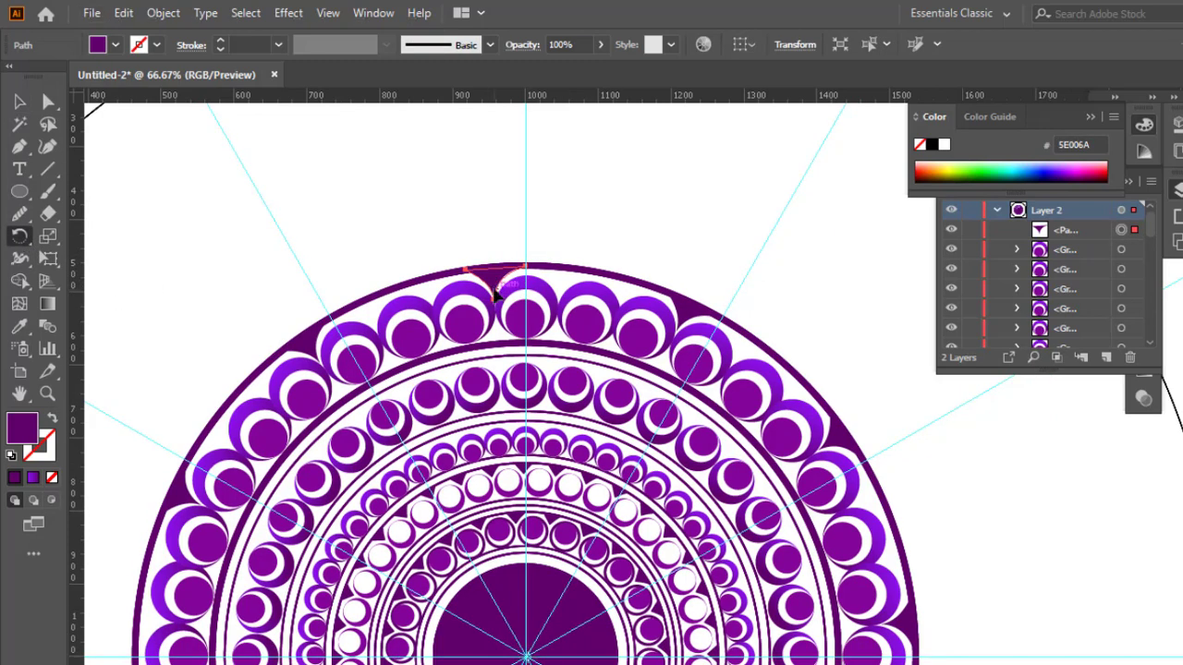
left_click_drag(562, 287, 562, 287)
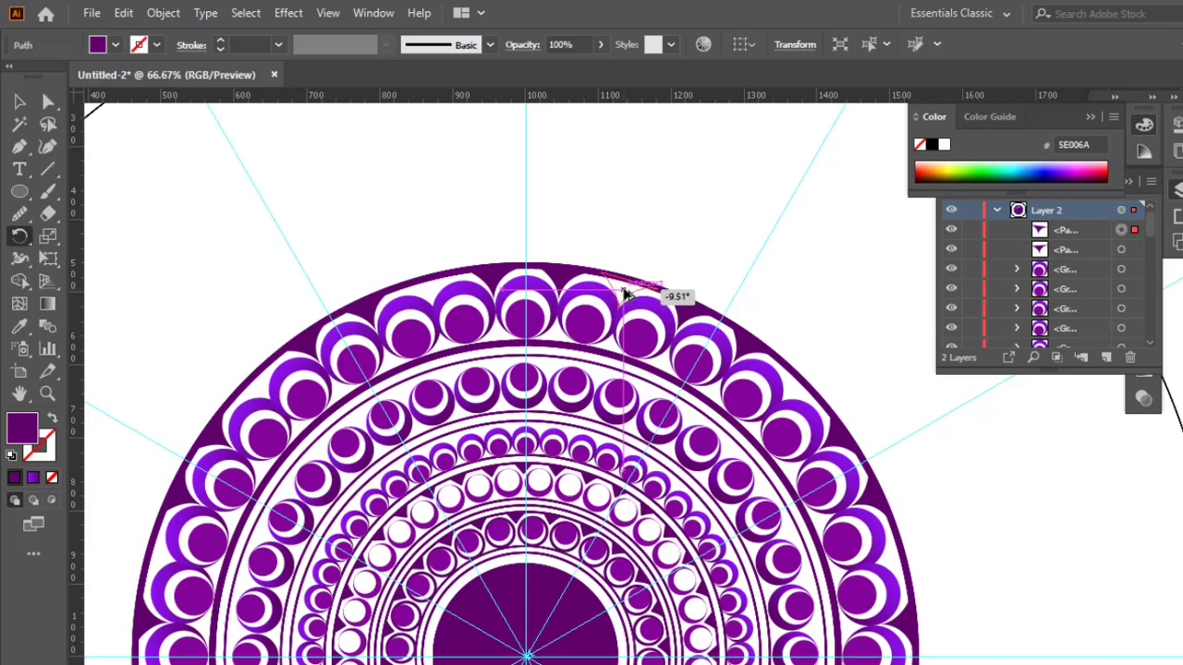
left_click_drag(624, 294, 626, 293)
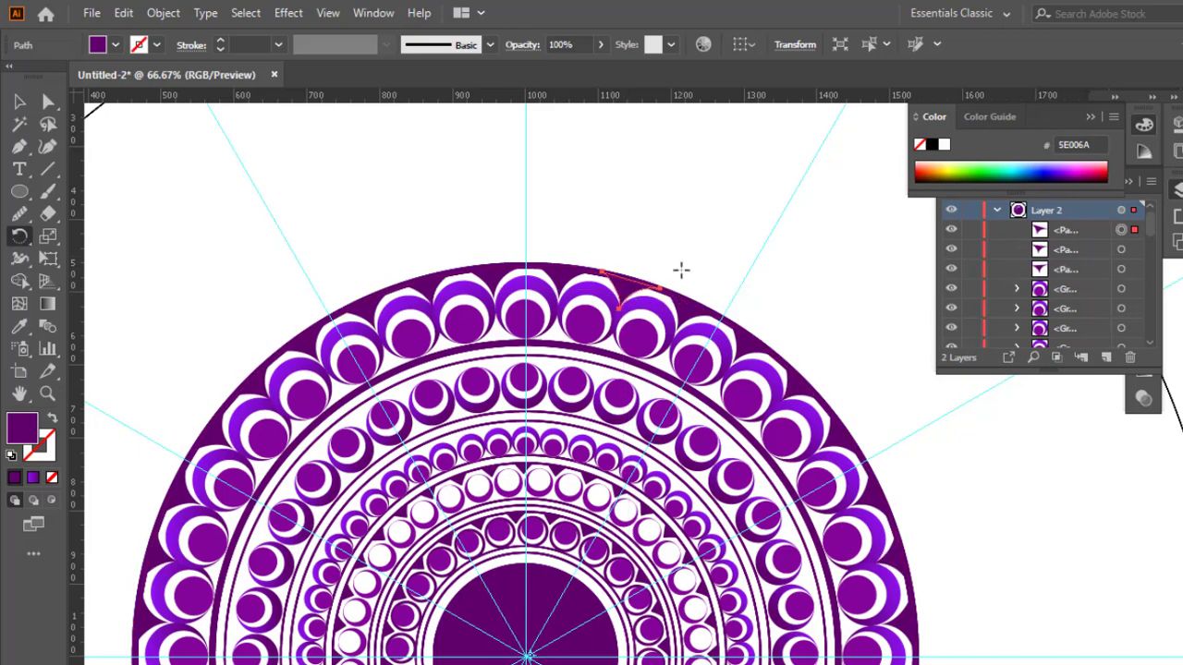
Step: Add two enlarged concentric rings with a 2 pt stroke outside the triangle-filled bead row
key("ctrl+plus")
key("ctrl+minus")
key("ctrl+minus")
key("ctrl+minus")
key("ctrl+minus")
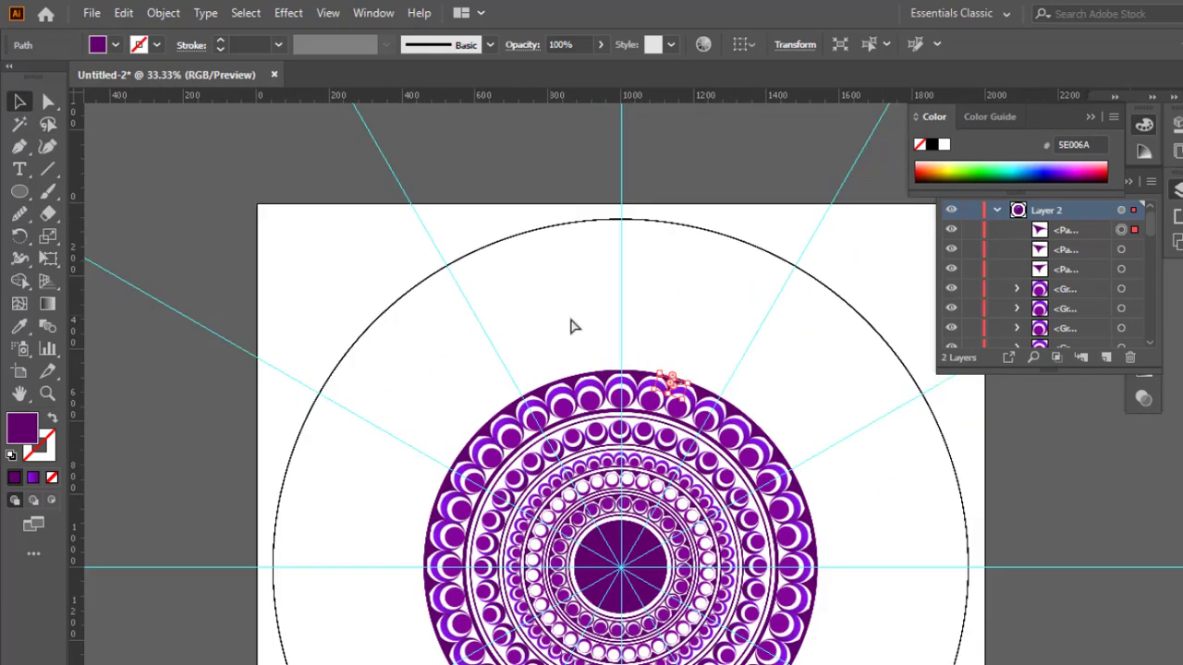
left_click_drag(807, 396, 697, 293)
left_click(716, 321)
left_click(645, 401)
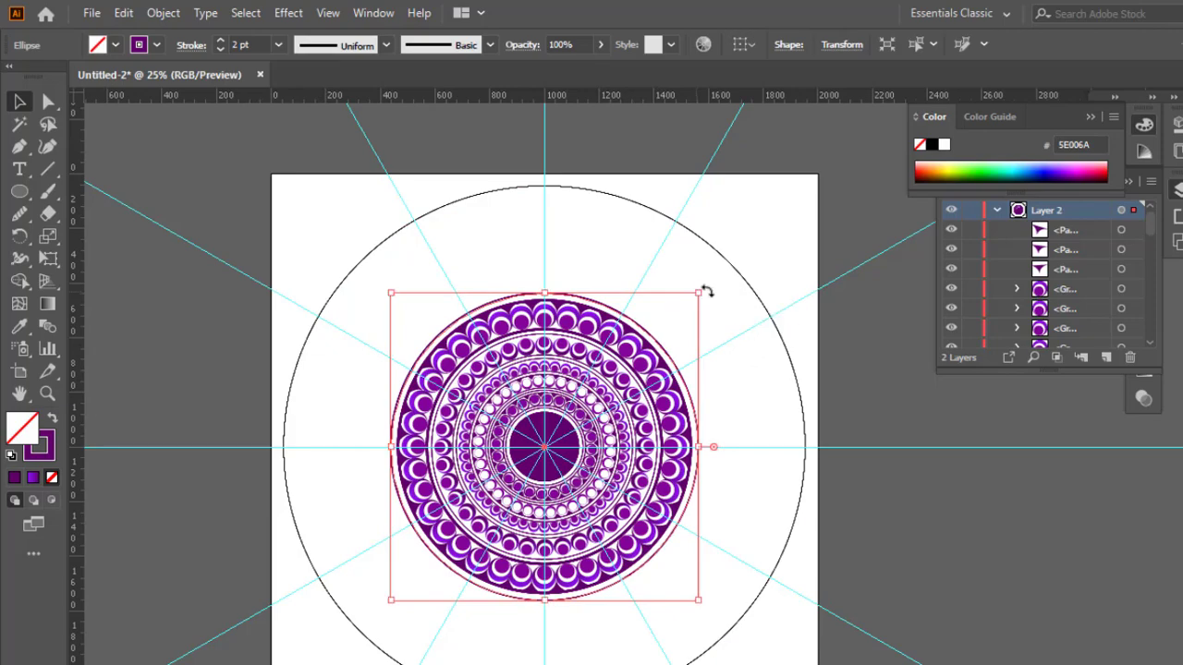
left_click(708, 317)
left_click(658, 345)
left_click_drag(698, 292, 706, 283)
left_click(704, 316)
Step: Tighten the spacing of the two new rings and set the outermost one's stroke to 9 pt
key("ctrl+plus")
key("ctrl+plus")
key("ctrl+plus")
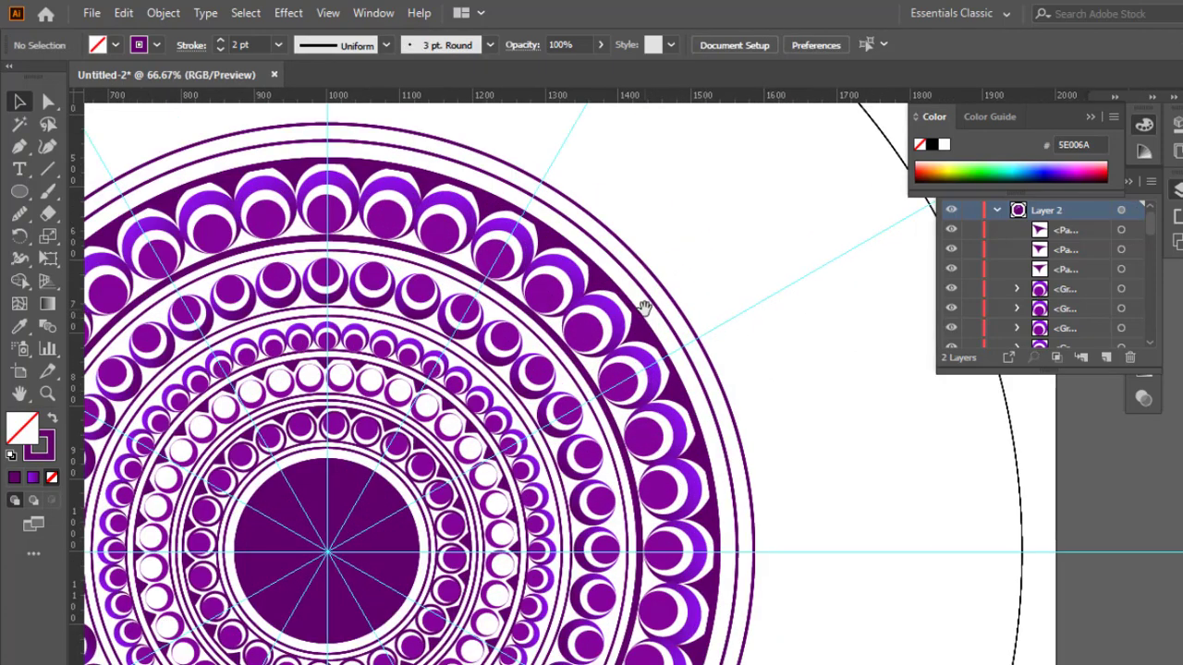
left_click_drag(644, 307, 857, 358)
key("ctrl+a")
left_click(593, 195)
left_click_drag(541, 191, 542, 184)
left_click(565, 175)
scroll(240, 41, "up", 4)
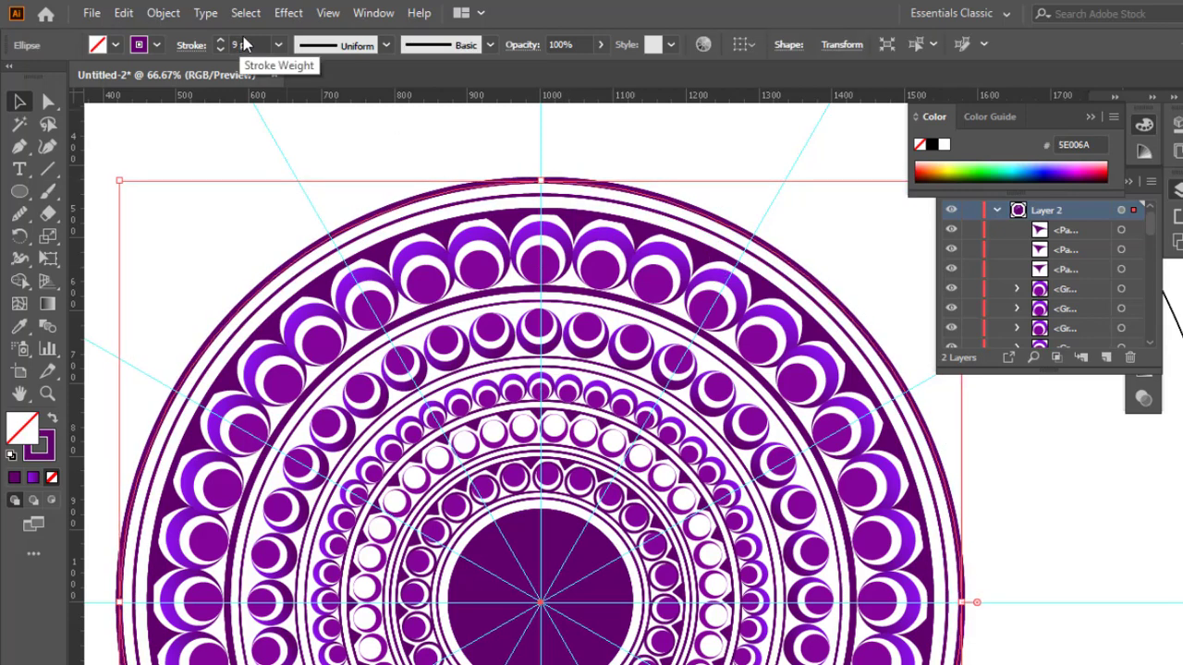
left_click(634, 133)
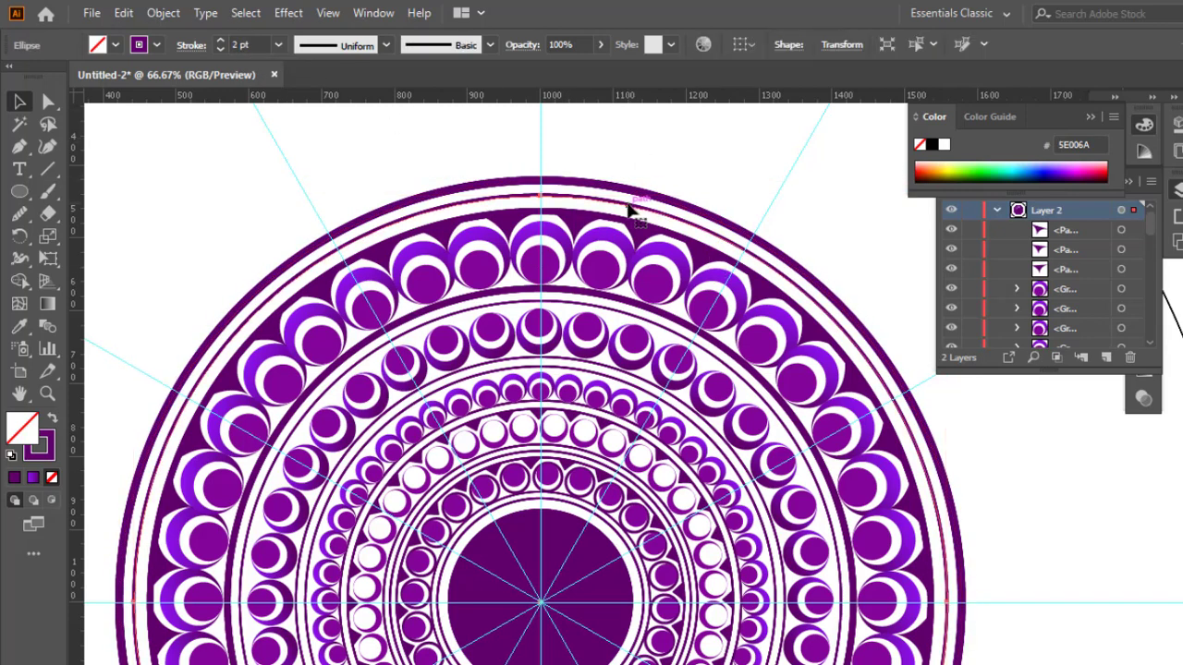
Step: Add an enlarged copy of the thin 2 pt ring just outside the 9 pt ring
left_click(634, 203)
left_click_drag(541, 191, 541, 166)
left_click(627, 145)
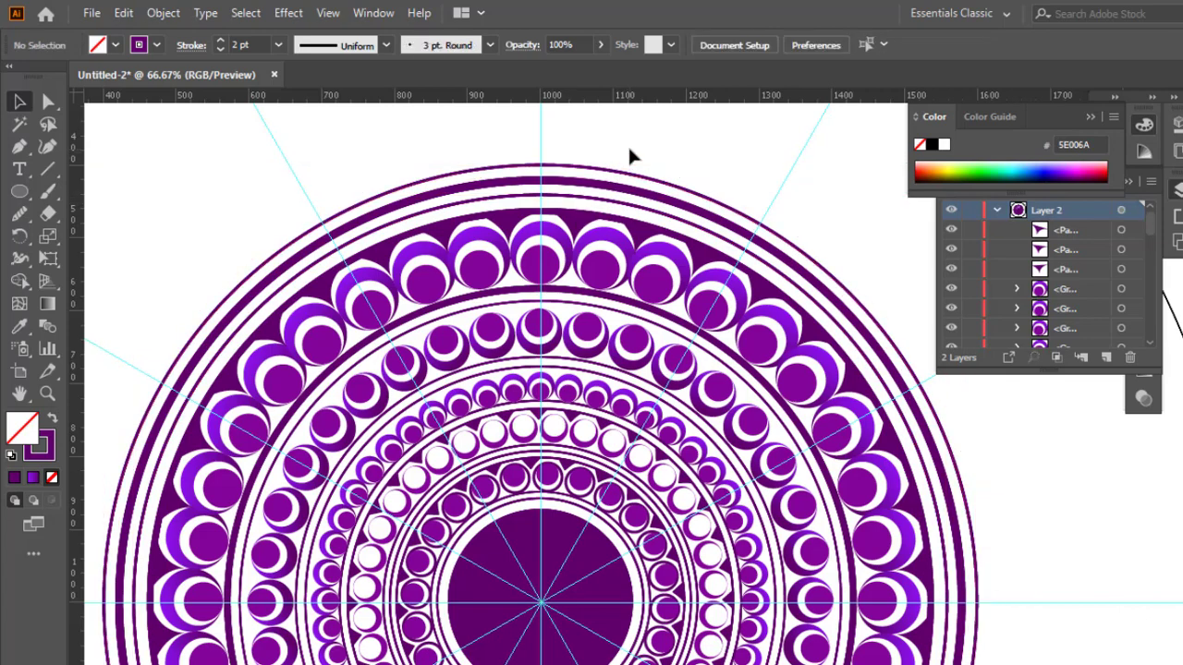
Step: Set the stroke of the thick ring between the two thin outer rings to 15 pt
key("ctrl+minus")
left_click_drag(641, 161, 472, 157)
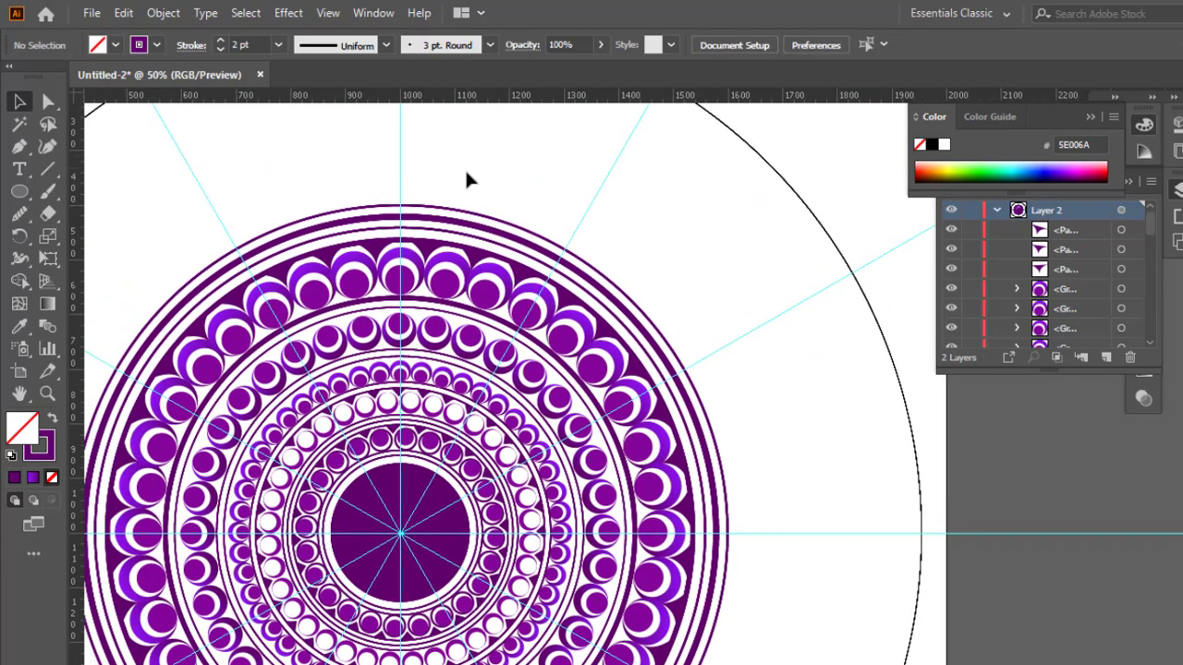
left_click(414, 213)
scroll(239, 45, "up", 13)
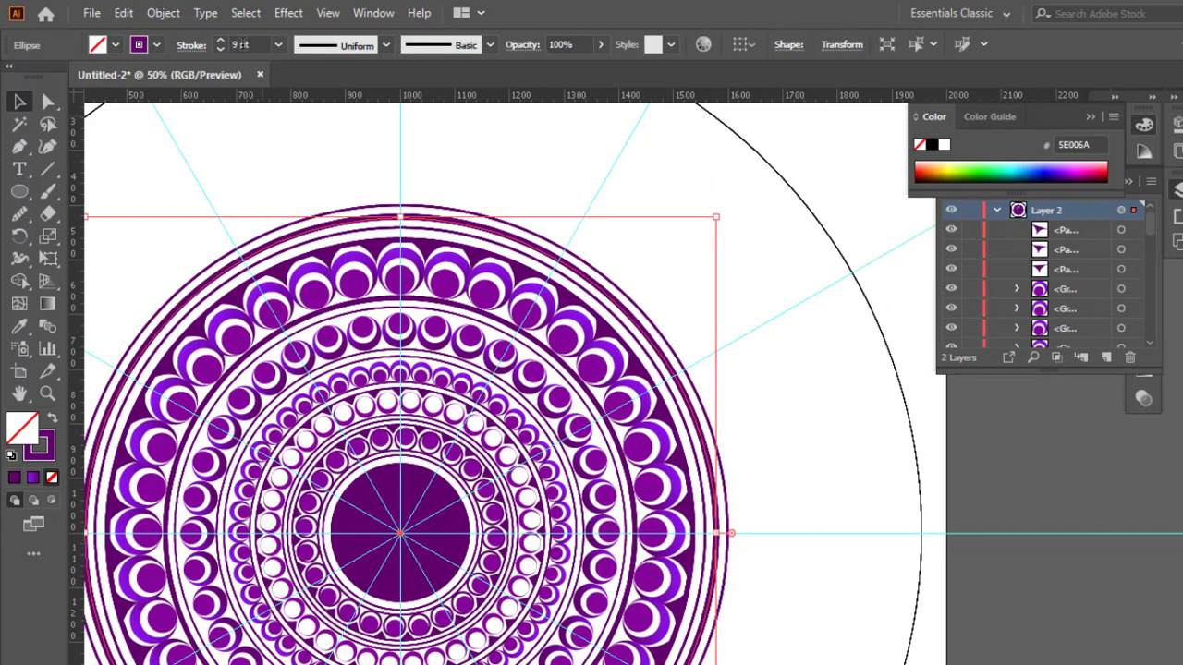
left_click(482, 158)
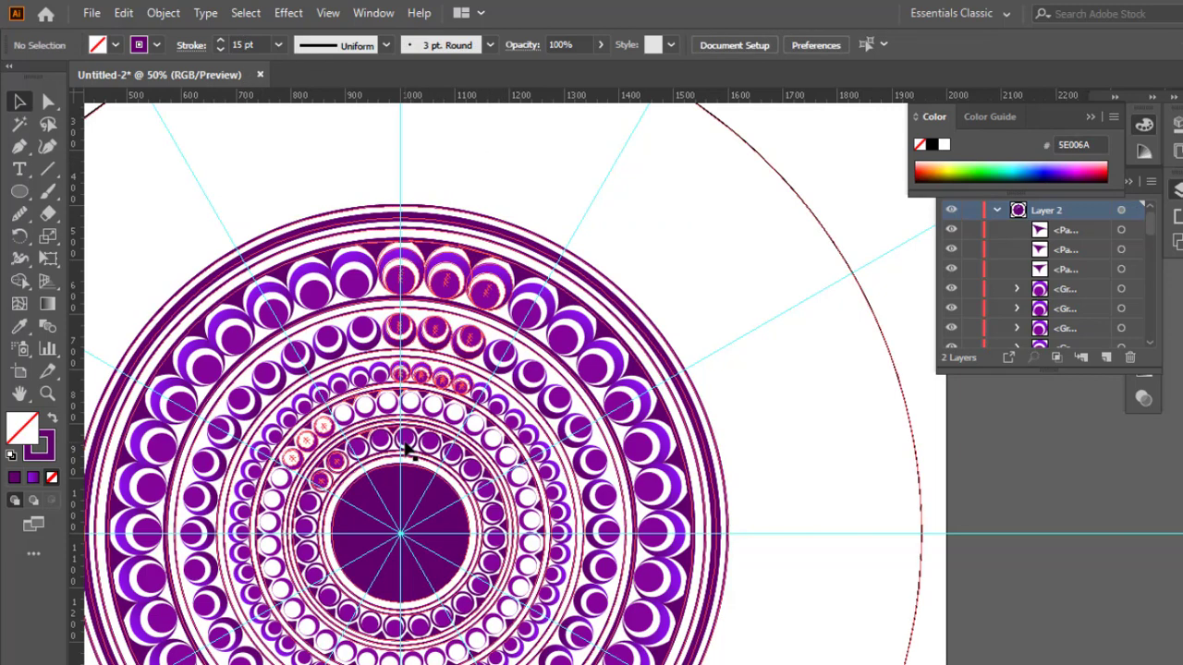
Step: Copy an outlined bead from the innermost row to the top outside the rings, enlarge it and ungroup its circles
left_click_drag(335, 461, 445, 131)
left_click(449, 139)
left_click(429, 170)
right_click(423, 158)
left_click(478, 313)
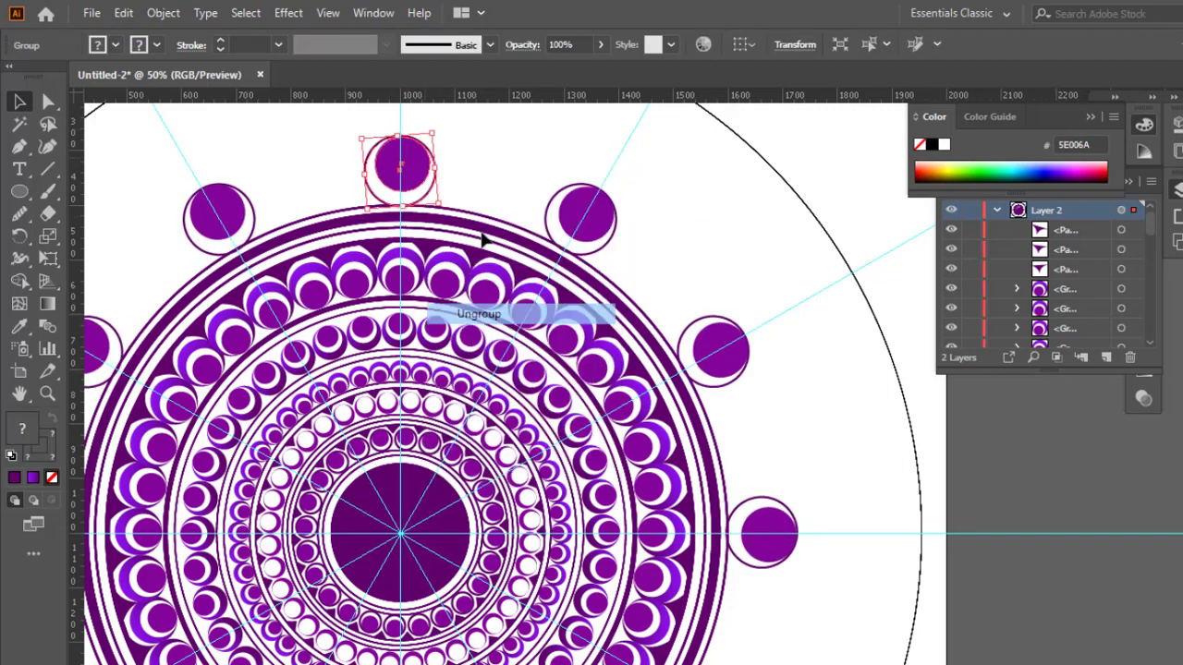
Step: Align the ungrouped bead's two circles on their horizontal centres and nudge them slightly up from the outer ring
left_click(429, 165)
left_click(739, 48)
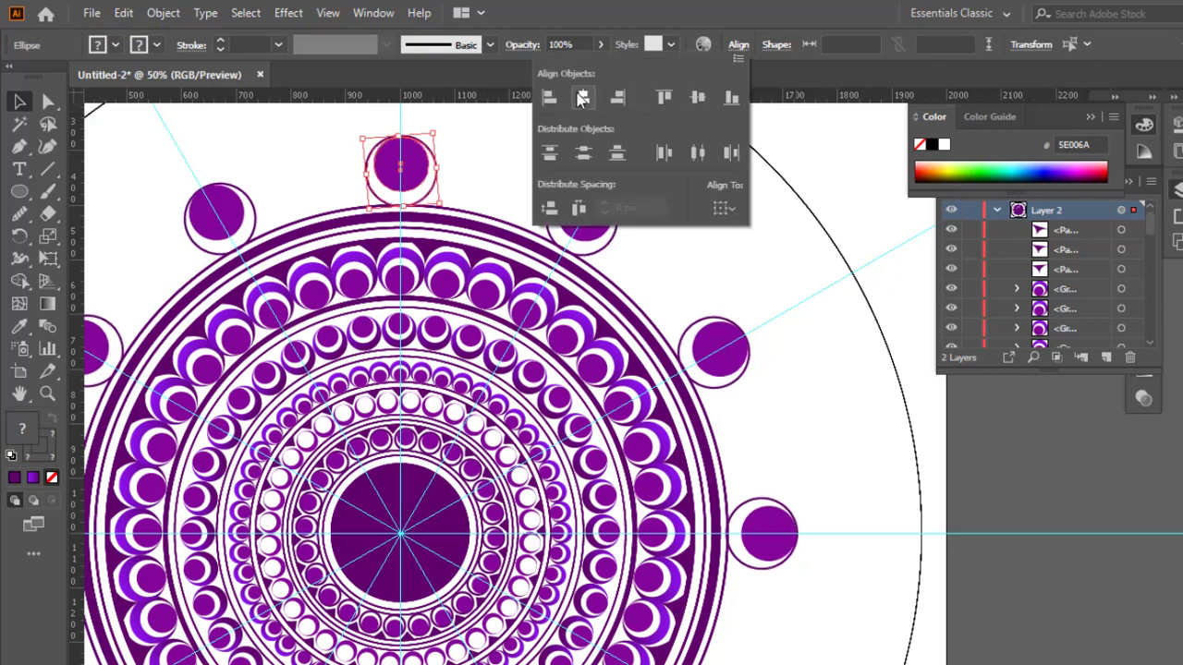
left_click(477, 157)
left_click(421, 152)
key("Up")
key("Up")
key("Up")
key("Up")
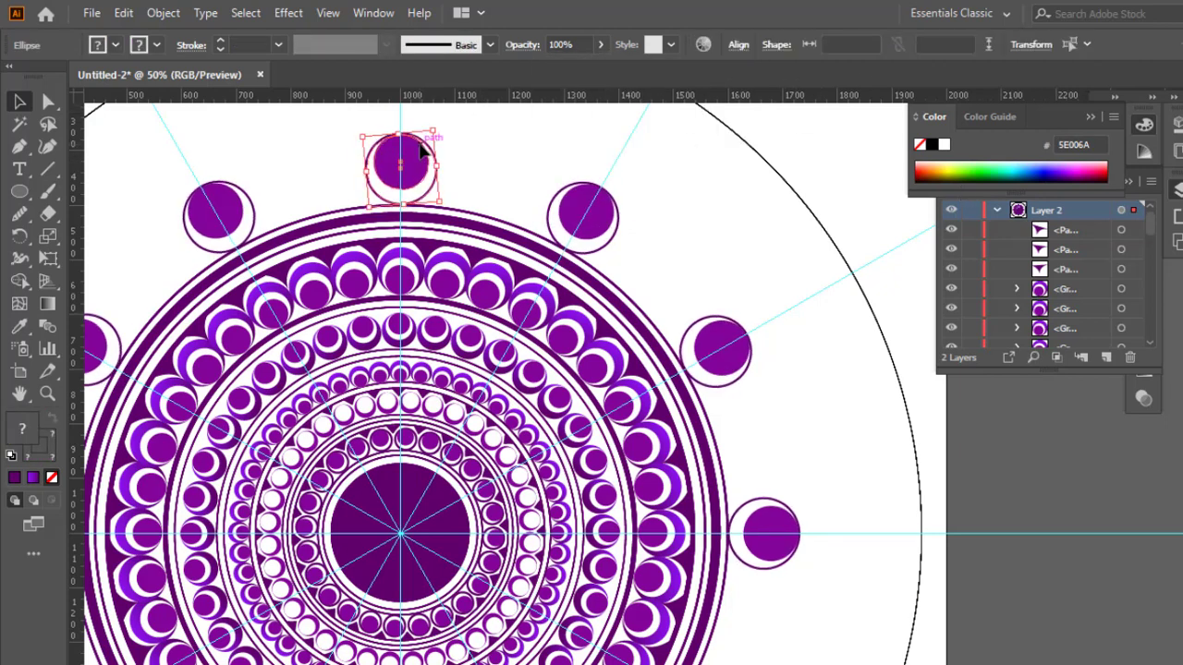
Step: Set the stroke of the top outer bead's larger outline circle to 10 pt
left_click(446, 153)
left_click(423, 159)
left_click(455, 146)
left_click(425, 153)
left_click_drag(444, 122, 449, 128)
left_click(458, 133)
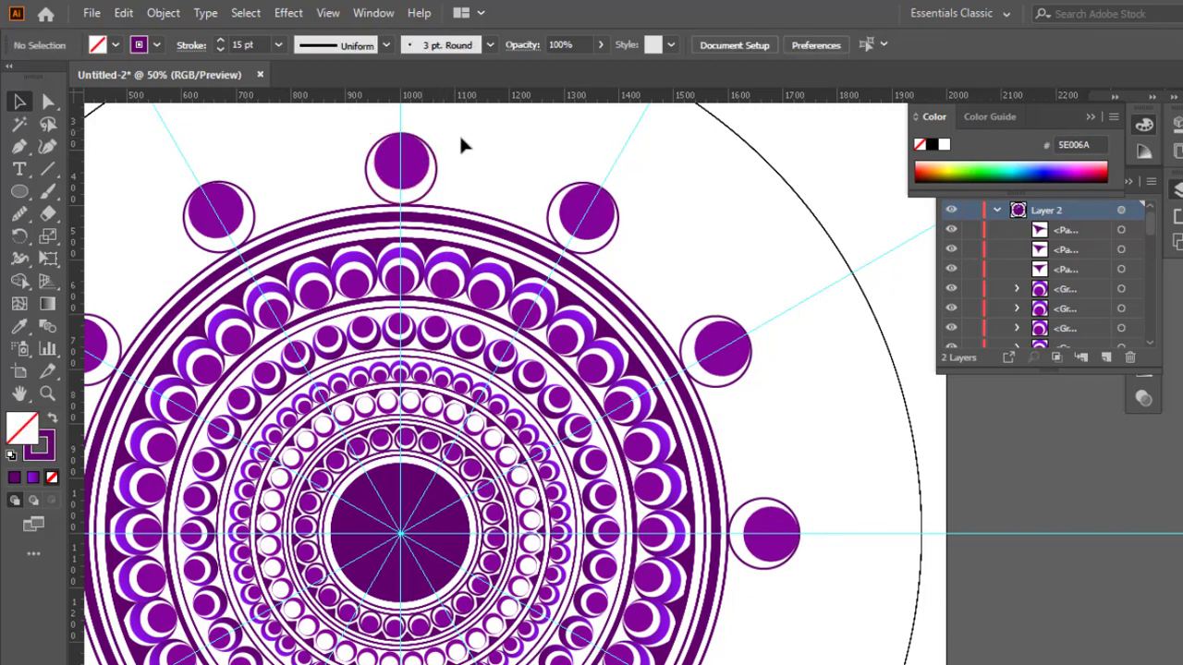
right_click(417, 160)
left_click(482, 314)
left_click(470, 175)
left_click(434, 187)
scroll(248, 43, "up", 7)
scroll(247, 43, "up", 1)
scroll(247, 42, "down", 3)
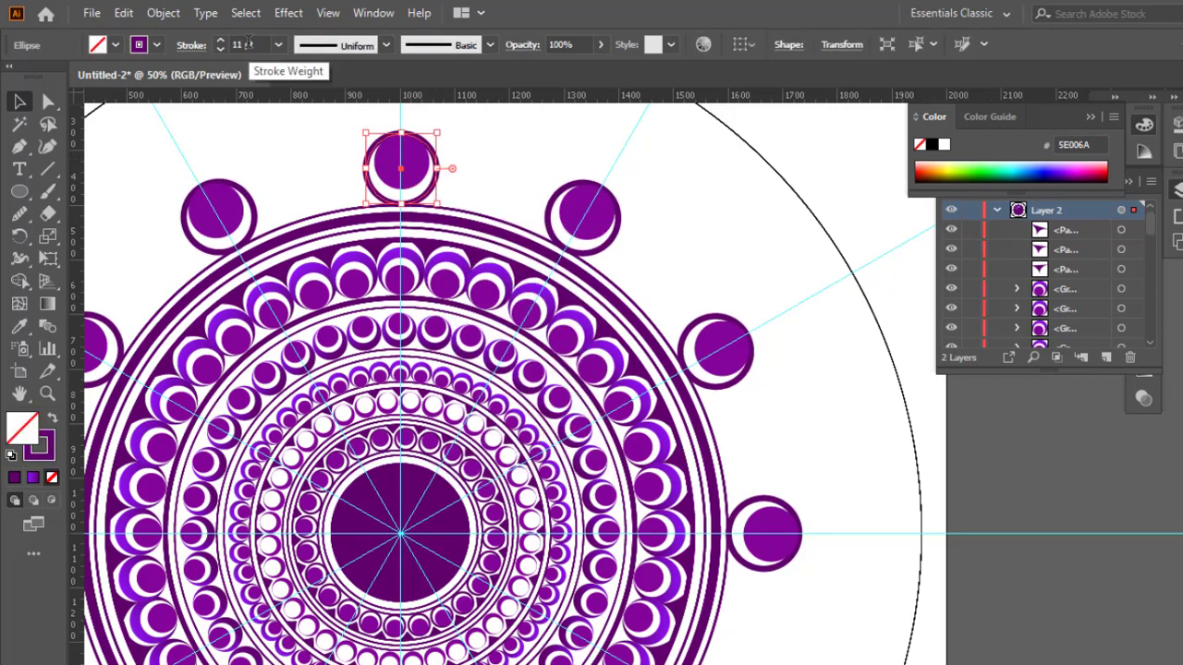
Step: Group the top outer bead's outline circle and filled circle
left_click(467, 179)
left_click(420, 140)
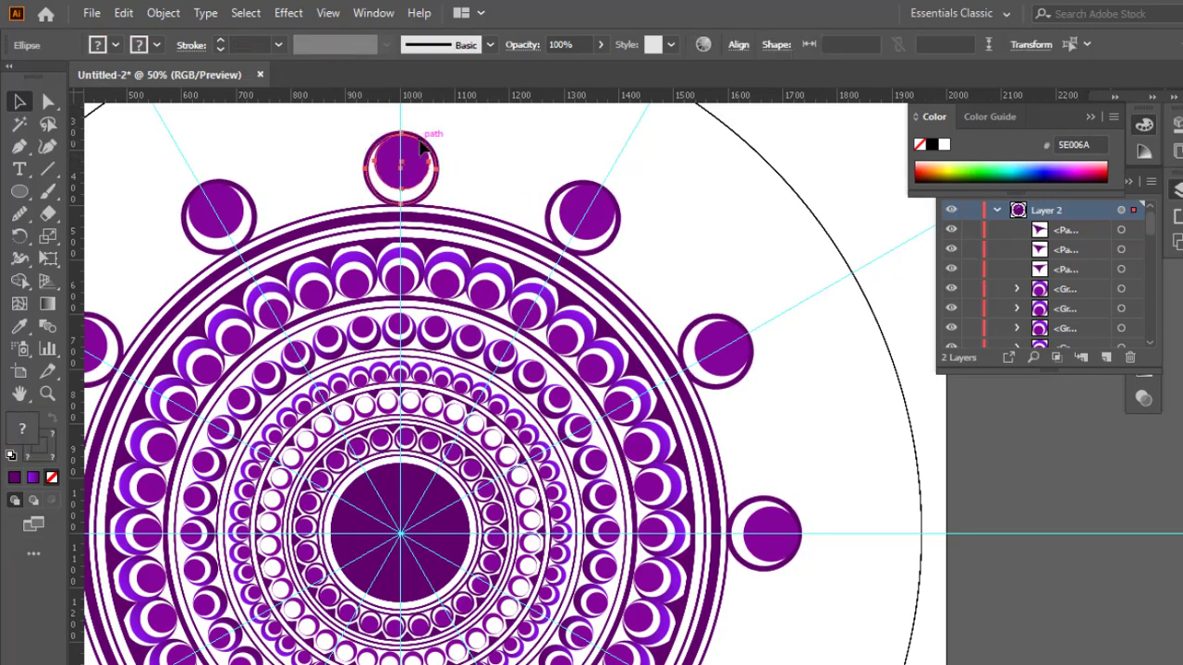
key("ctrl+g")
Step: Try to fill the gap to the next guide with copies of the grouped bead rotated about the mandala's centre
key("ctrl+minus")
left_click_drag(736, 327, 546, 206)
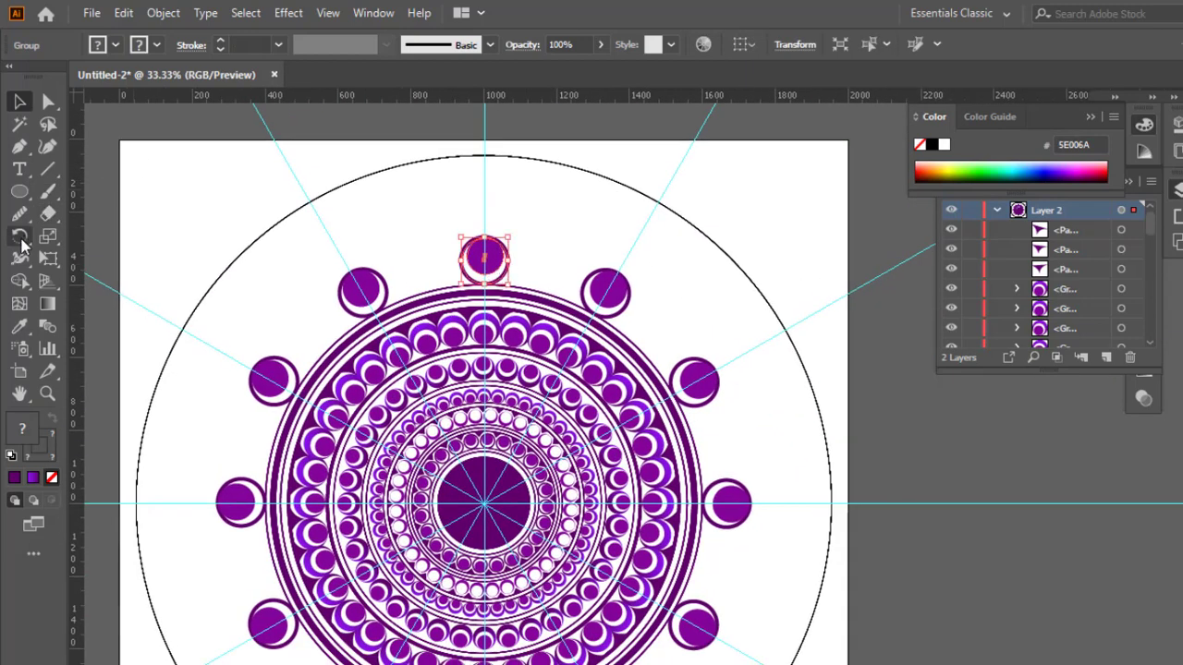
left_click_drag(504, 268, 588, 274)
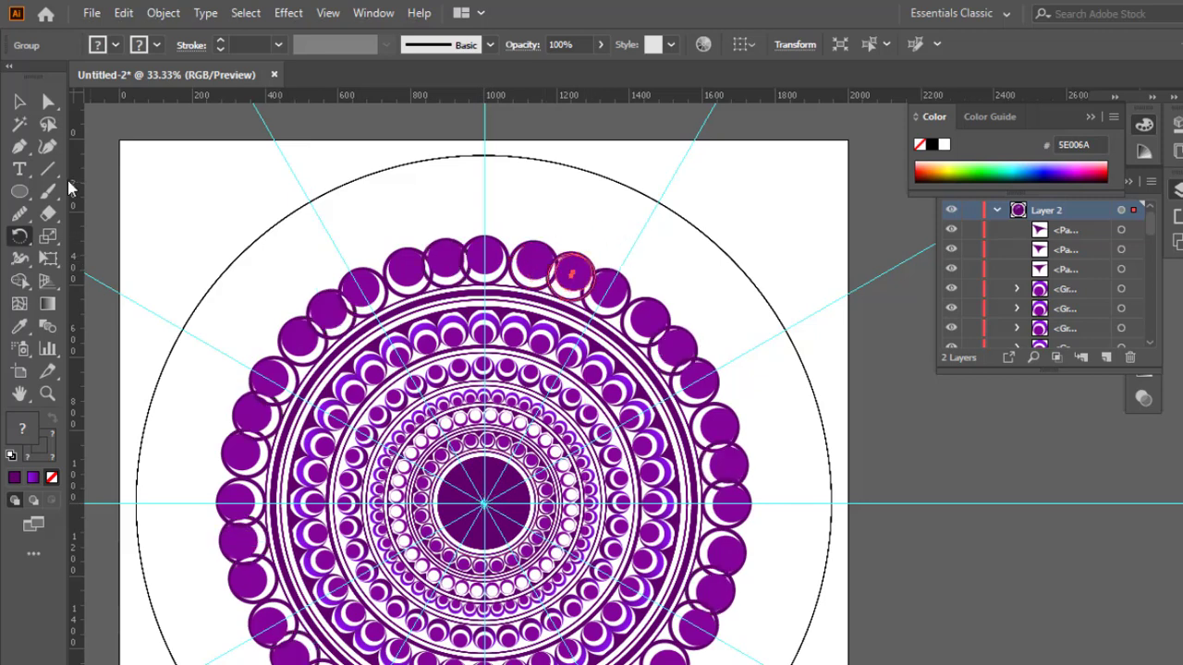
key("ctrl+z")
key("ctrl+z")
Step: Shrink the top bead slightly and rotate two copies about the mandala's centre to fill the gap to the next guide
left_click(20, 101)
left_click_drag(509, 235, 504, 242)
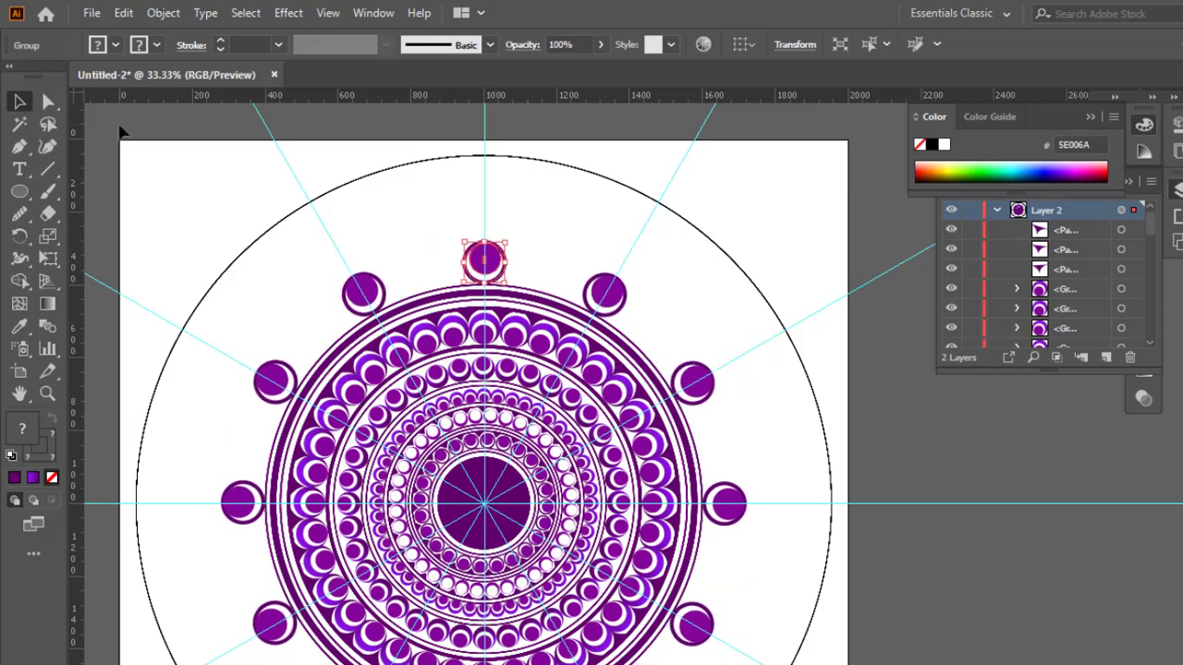
left_click_drag(515, 287, 536, 271)
key("Right")
key("Right")
key("Right")
key("Right")
key("Right")
key("Right")
key("Right")
key("Right")
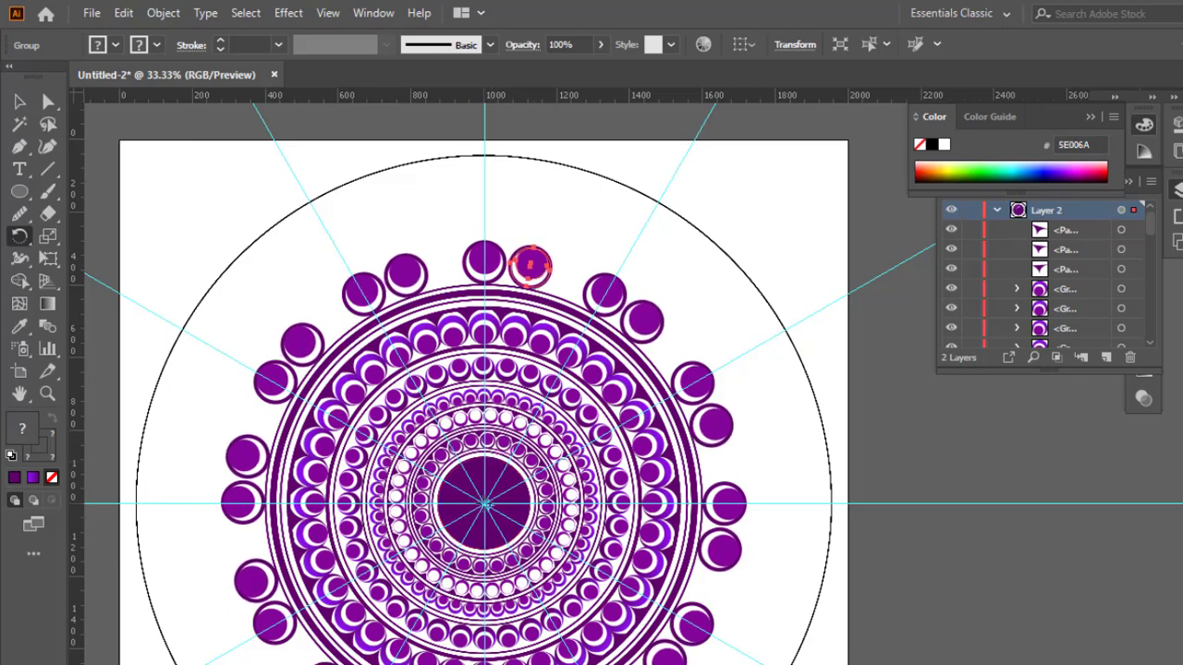
left_click_drag(534, 266, 568, 268)
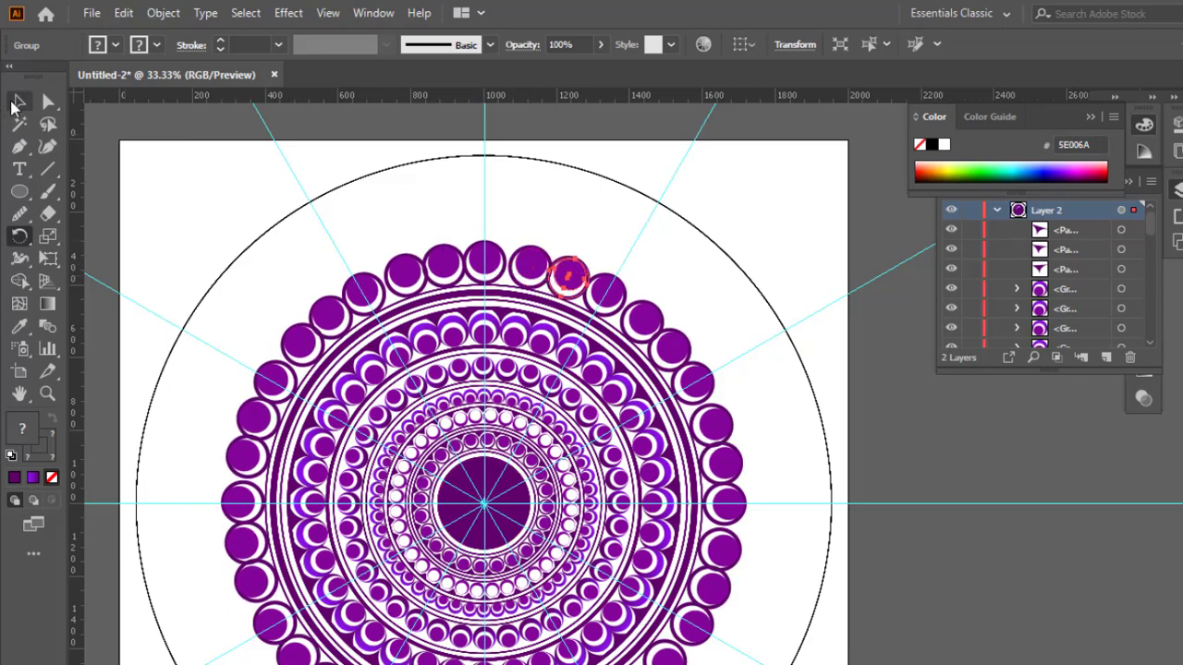
Step: Nudge the first bead clockwise from the top one to even out the row's spacing
left_click(404, 241)
left_click(495, 269)
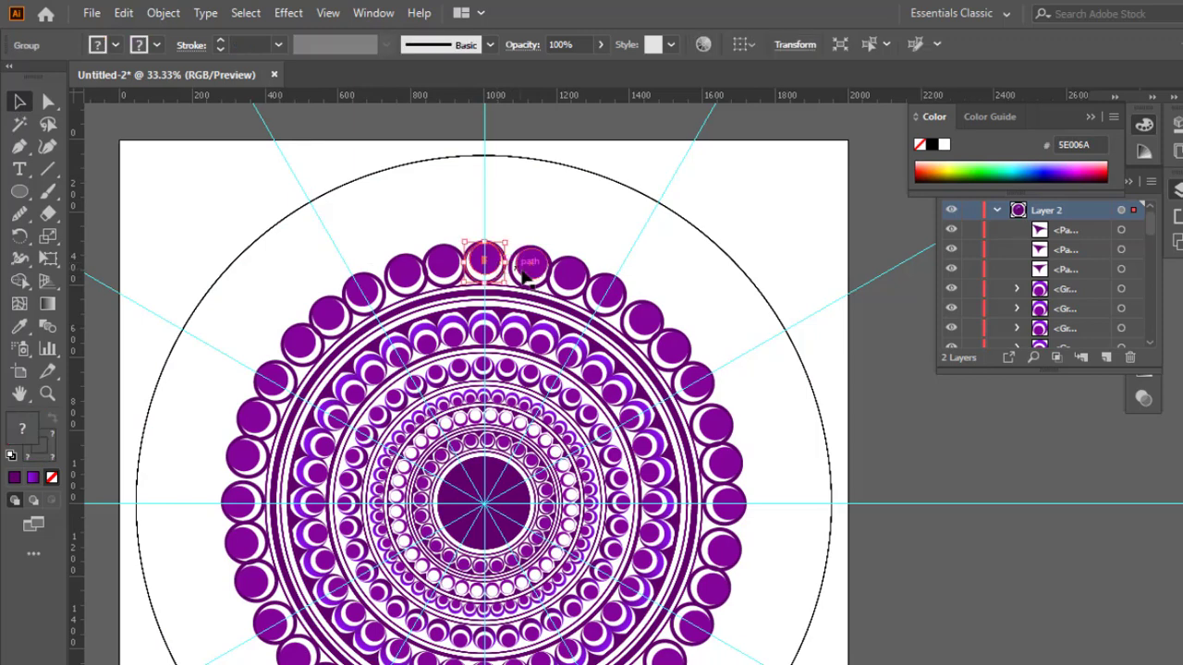
left_click(618, 309)
left_click(531, 266)
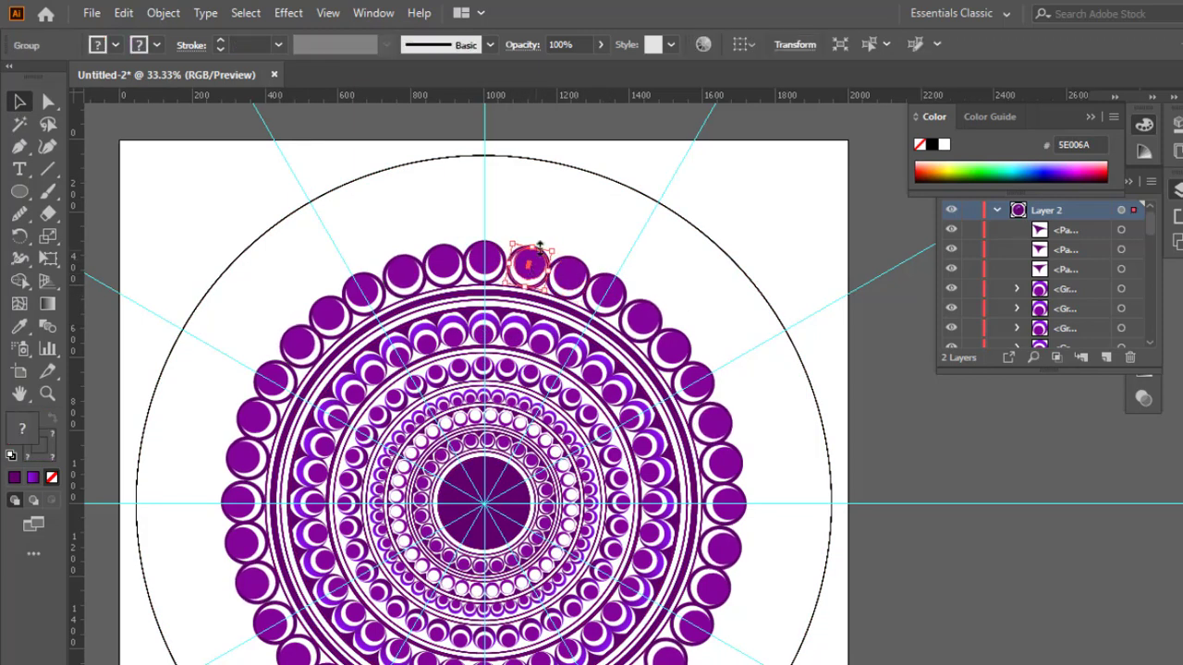
left_click(555, 216)
Step: Add two enlarged copies of the thin 2 pt ring just outside the new bead row
key("ctrl+minus")
scroll(700, 335, "right", 3)
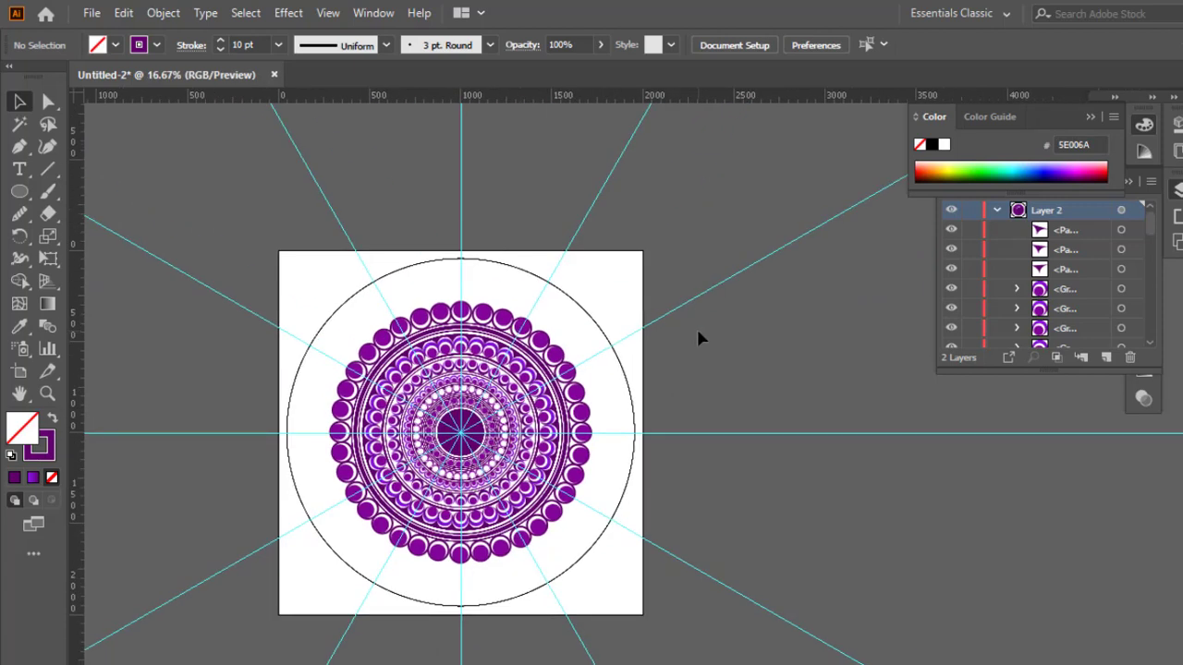
left_click(556, 398)
left_click_drag(563, 330, 618, 298)
left_click(573, 328)
left_click(558, 335)
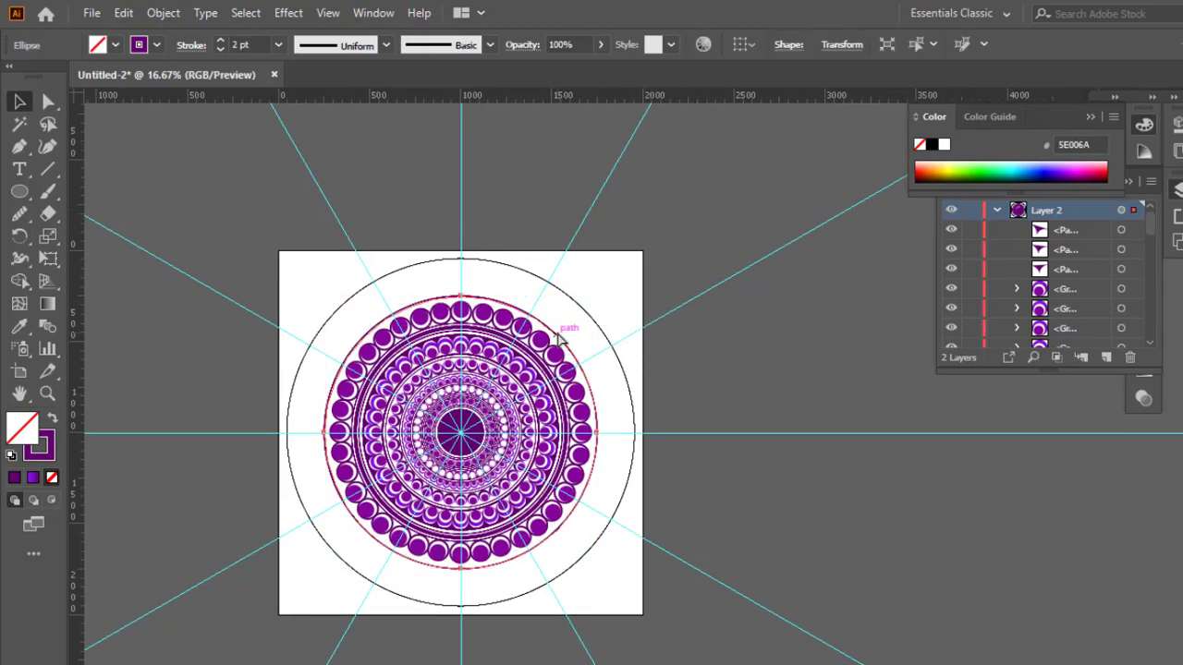
Step: Set the stroke of the inner of the two new rings to 7 pt and enlarge it slightly
key("ctrl+plus")
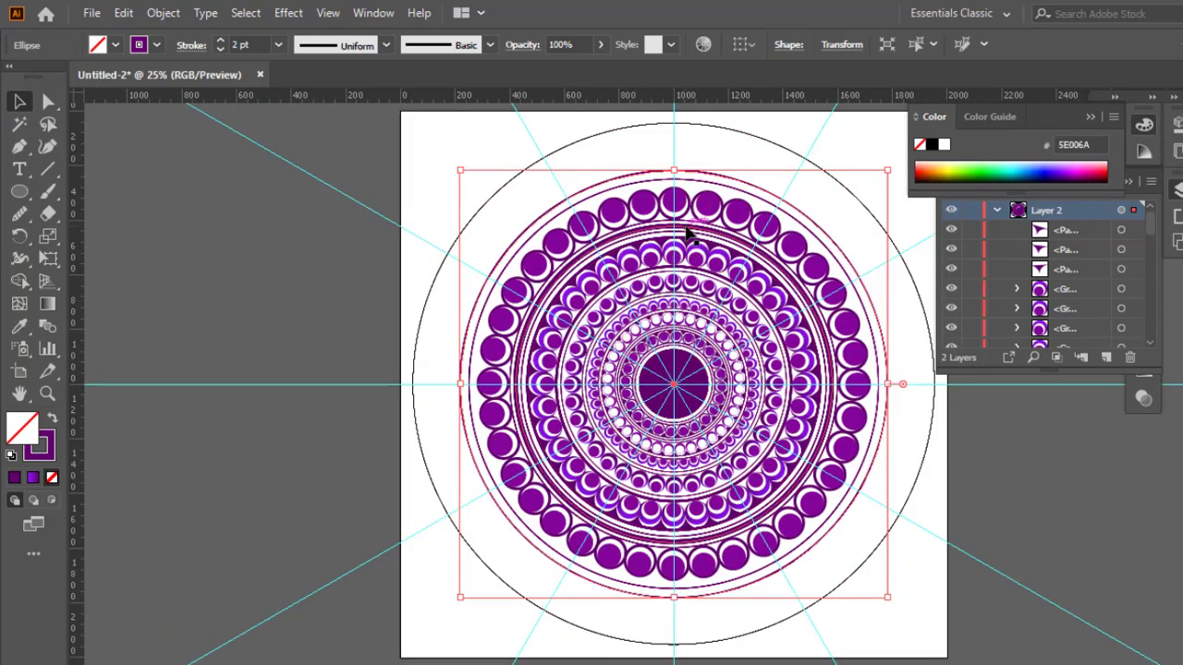
left_click_drag(685, 232, 601, 324)
left_click(613, 272)
scroll(242, 43, "up", 5)
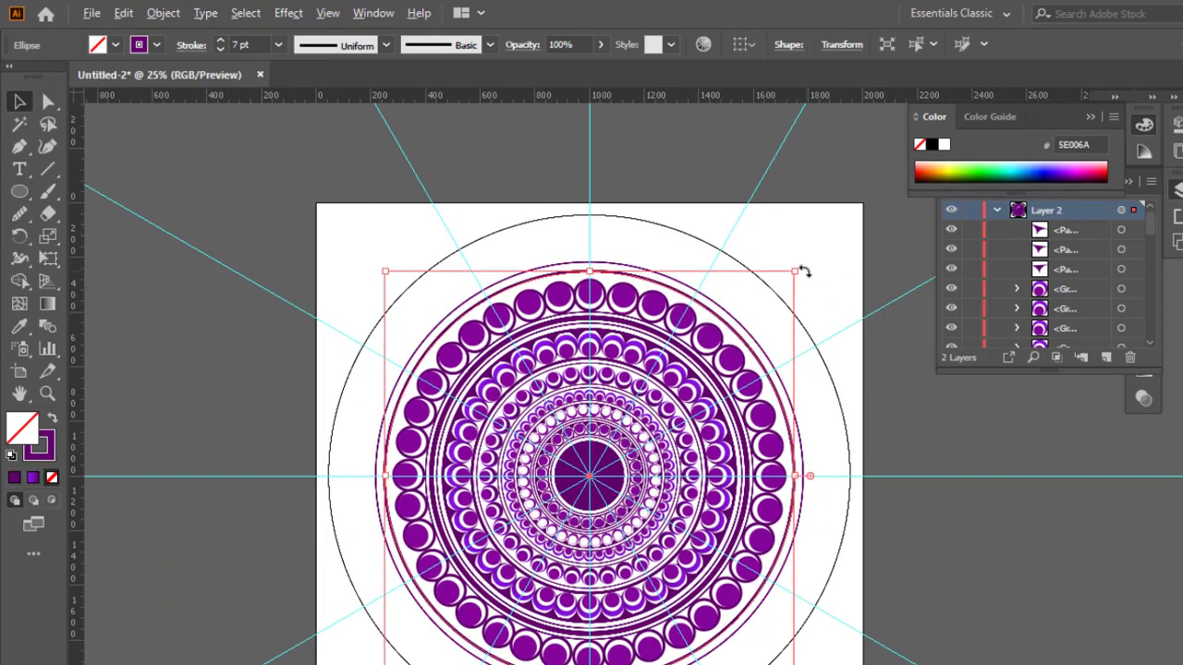
left_click_drag(796, 271, 799, 266)
Step: Set the stroke of the outermost new ring to 5 pt
left_click(726, 301)
left_click(717, 305)
scroll(244, 40, "up", 1)
left_click(817, 274)
Step: Copy the top violet-crescent bead from the scalloped row to just outside the outermost ring and enlarge it
left_click_drag(727, 319, 679, 303)
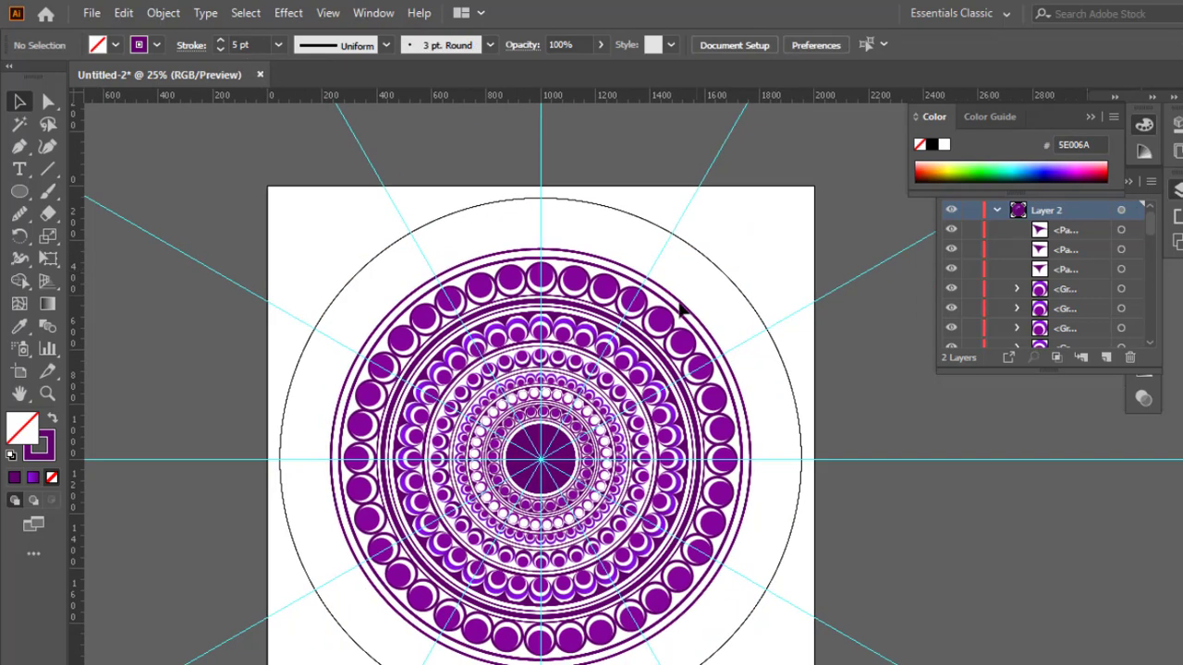
left_click_drag(545, 340, 551, 229)
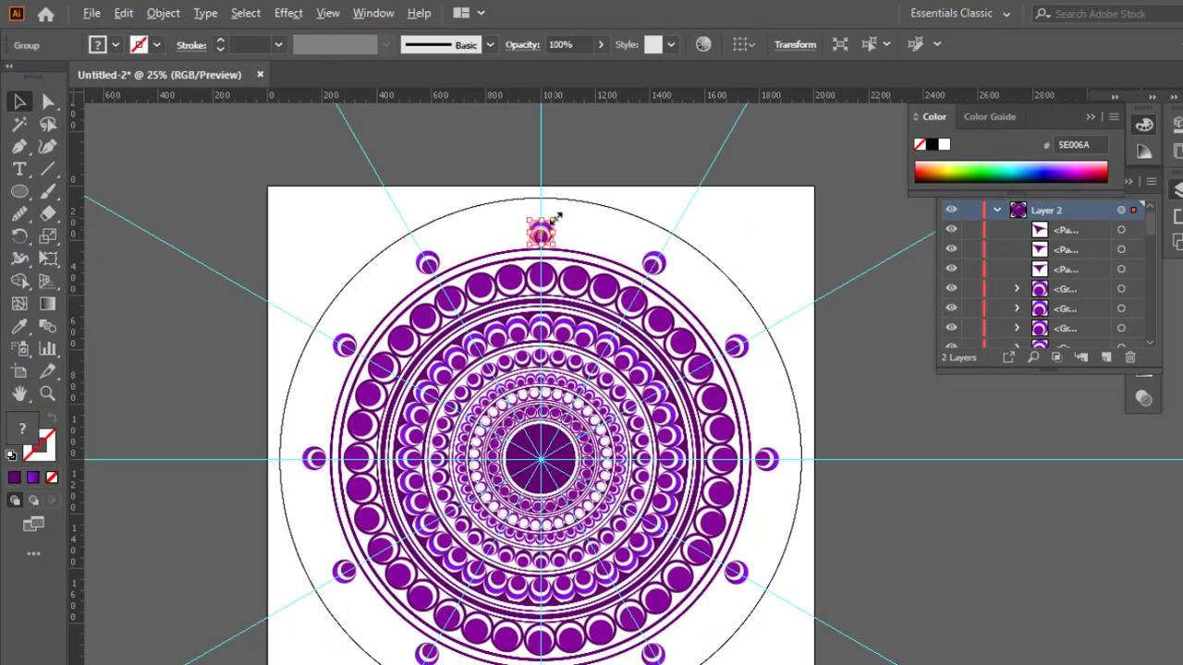
key("ctrl+plus")
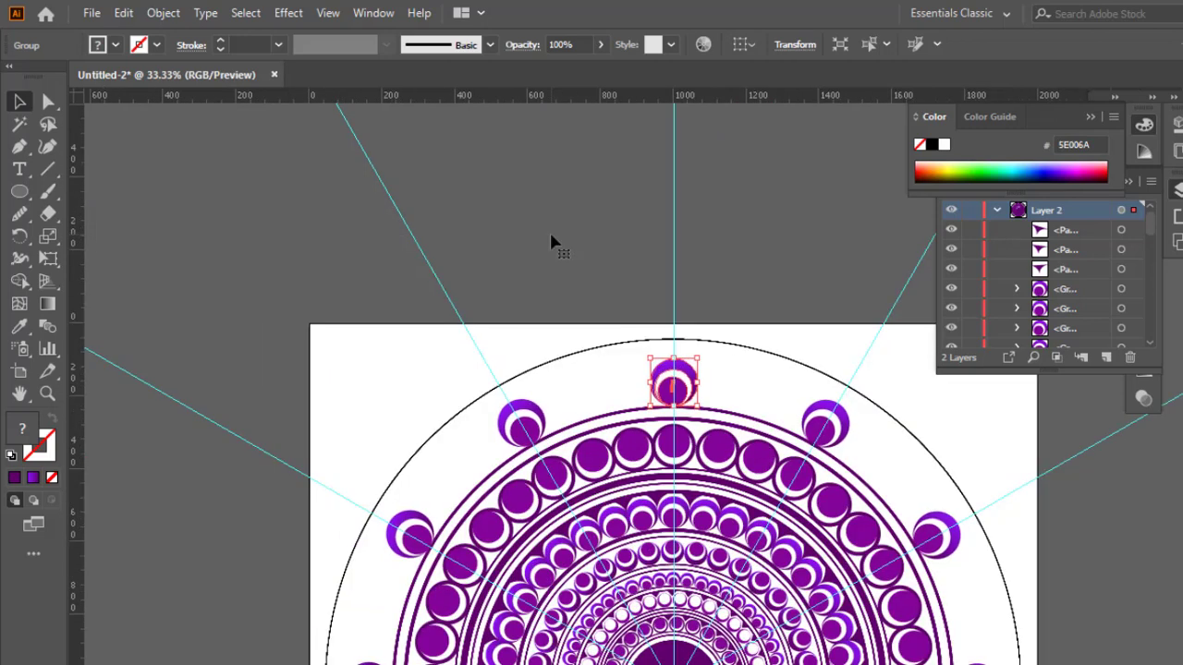
left_click(771, 329)
left_click_drag(771, 330, 557, 201)
left_click(469, 270)
Step: Rotate two copies of the violet-crescent bead about the mandala's centre to fill the gap to the next guide
left_click(19, 236)
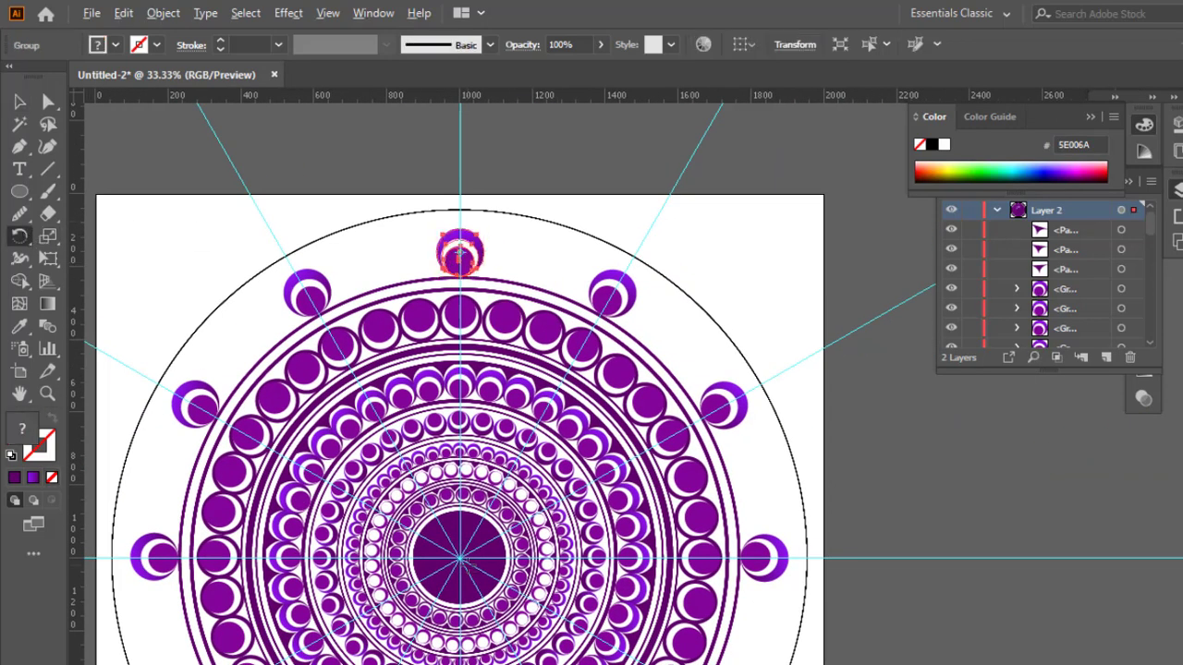
left_click(459, 558, "alt")
left_click(719, 418)
left_click_drag(473, 263, 518, 269)
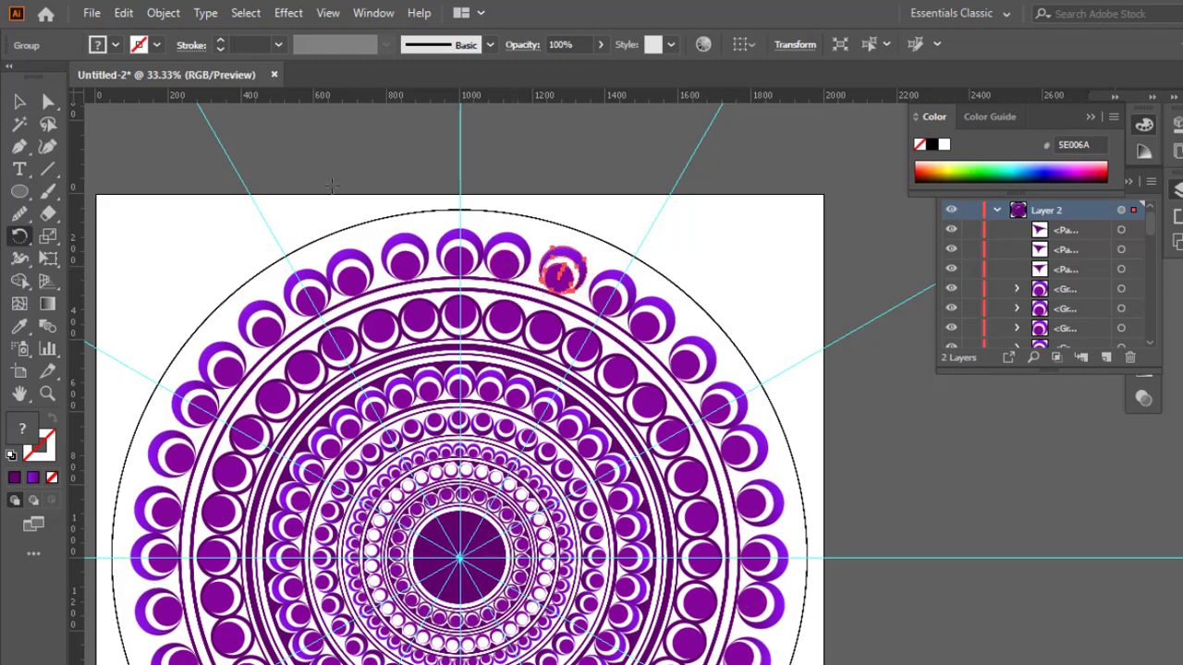
Step: Nudge the middle violet-crescent bead to the right to even out the outermost row's spacing
left_click(507, 266)
key("Right")
key("Right")
key("Right")
key("Right")
key("Right")
key("Right")
key("Right")
key("Right")
key("Right")
key("Right")
key("Right")
key("Right")
key("Right")
key("Right")
key("Right")
key("Right")
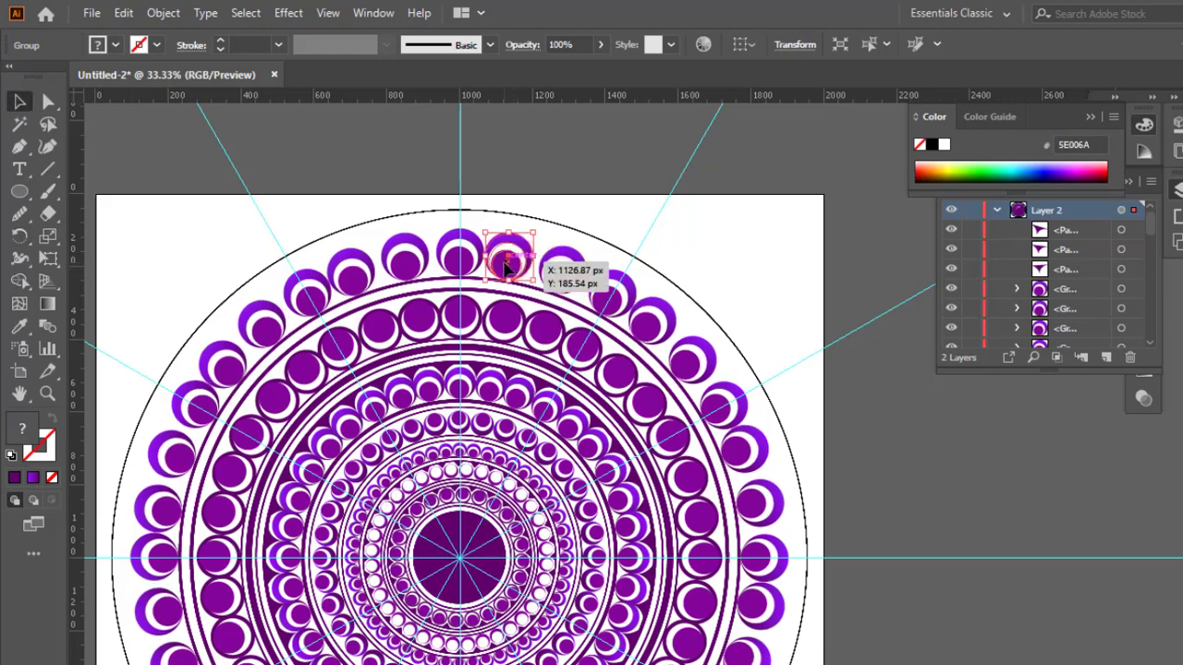
Step: Enlarge the three source violet-crescent beads slightly together and fine-tune the positions of the two rotated ones
left_click(462, 263, "shift")
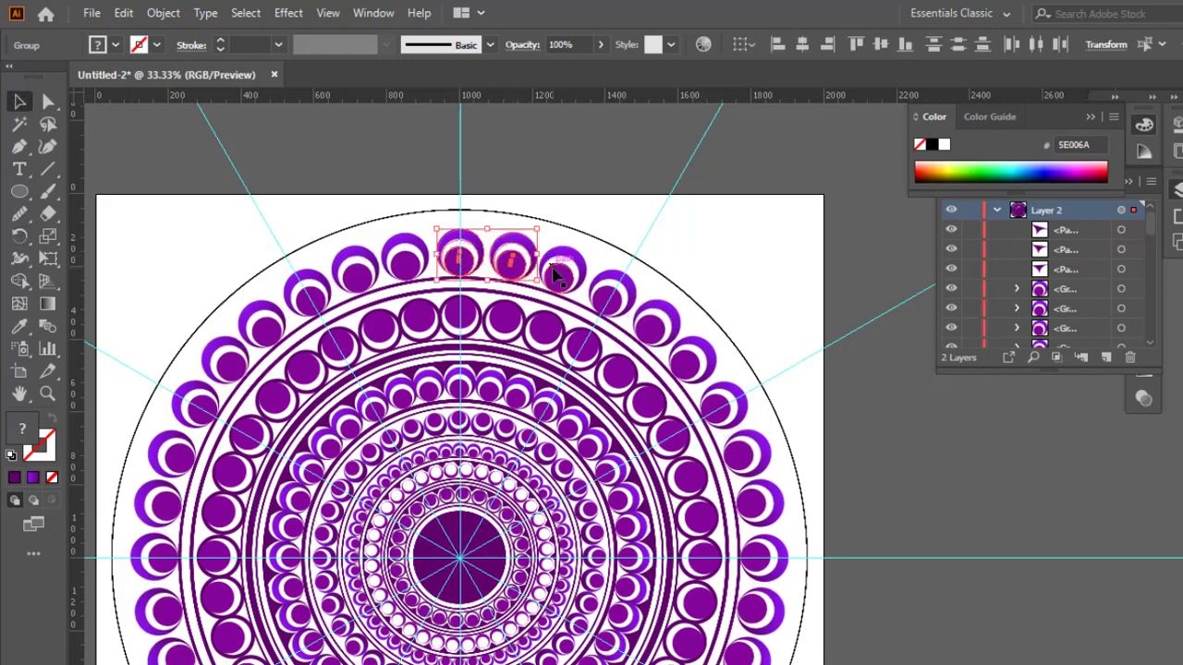
left_click_drag(589, 226, 595, 223)
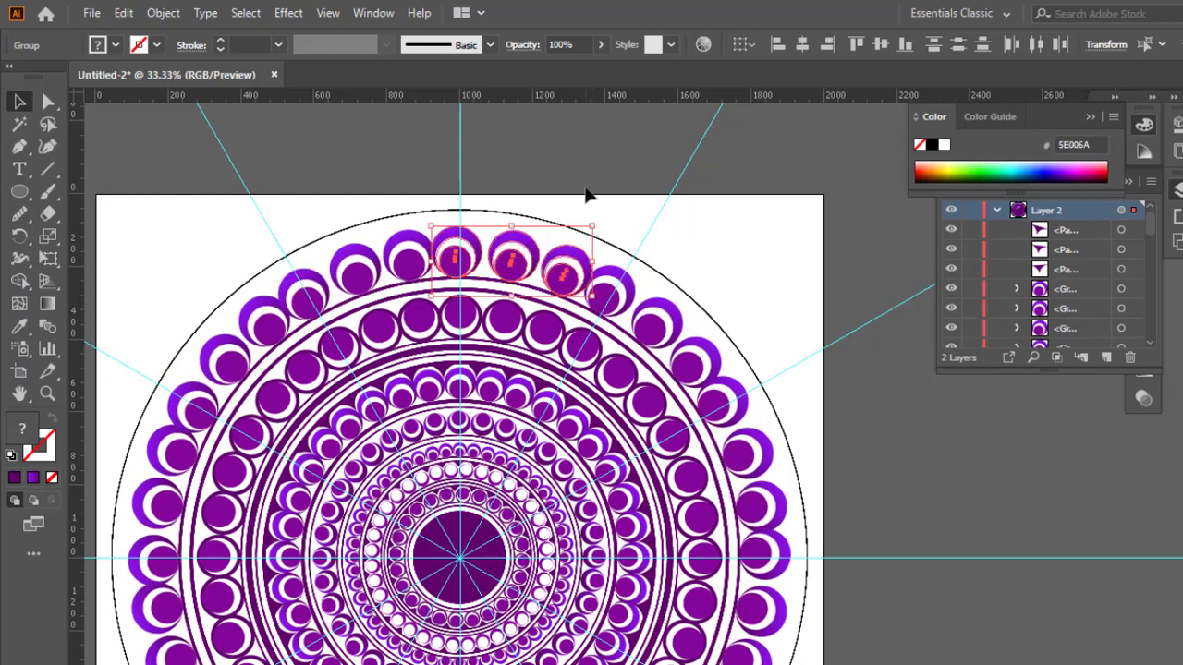
left_click(507, 256)
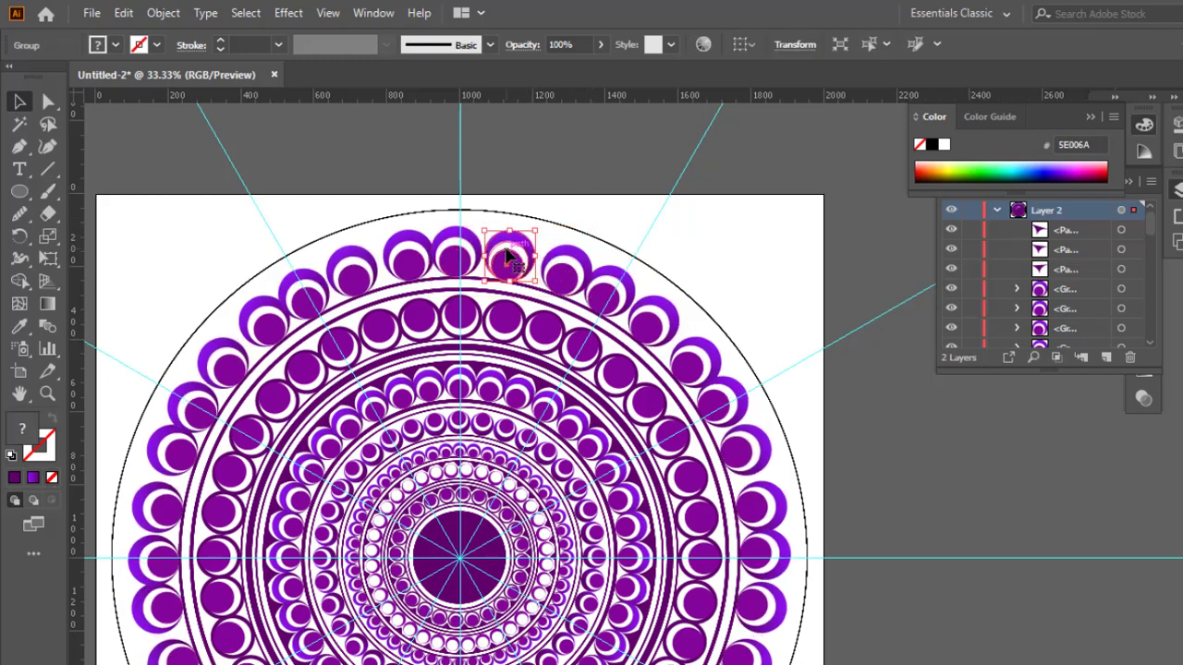
left_click_drag(507, 256, 559, 282)
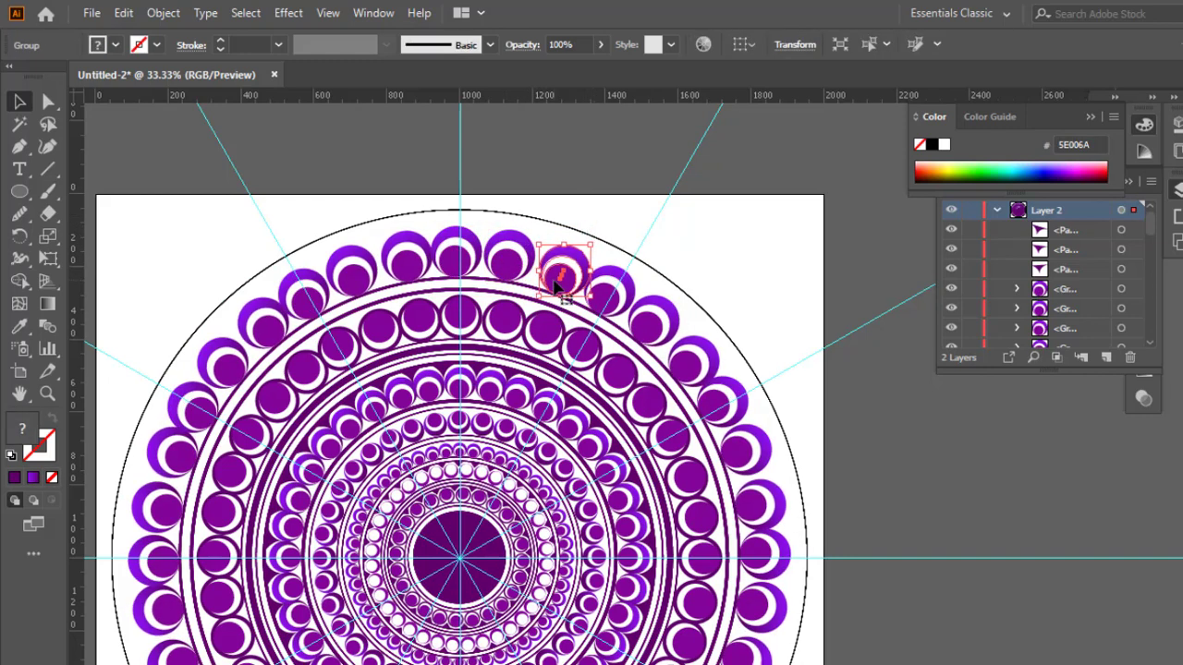
left_click(596, 176)
Step: Hide the Layer 1 guides and the large boundary circle at the bottom of Layer 2
key("ctrl+minus")
key("ctrl+minus")
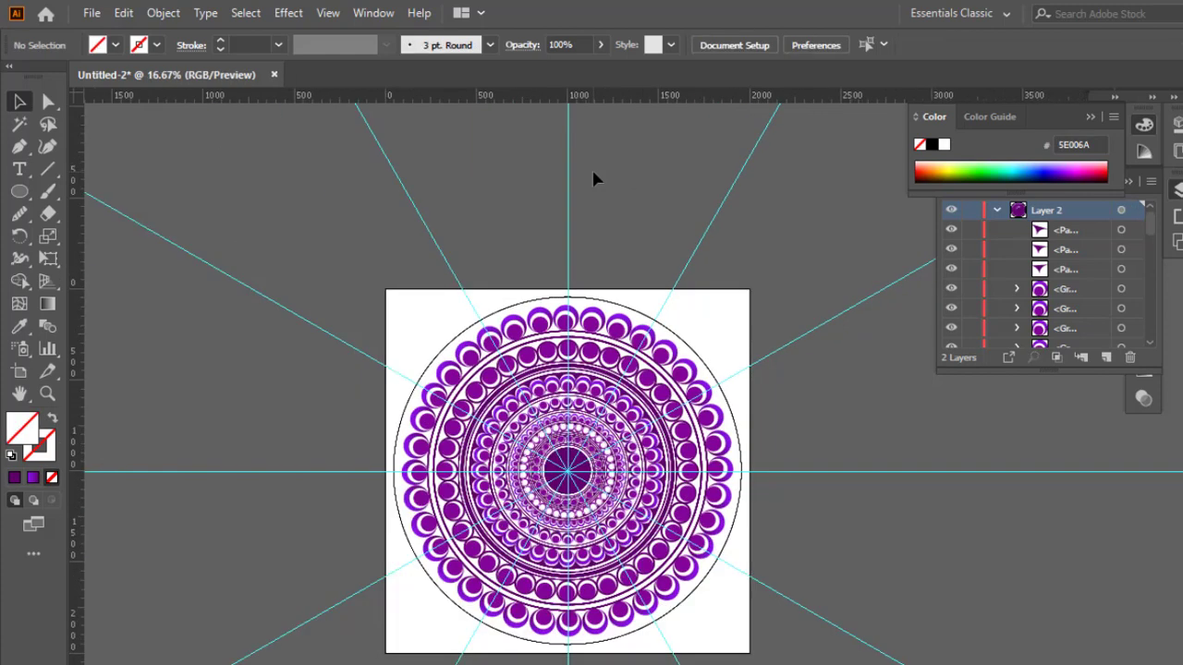
left_click_drag(650, 186, 510, 169)
left_click_drag(650, 322, 766, 277)
scroll(992, 338, "down", 3)
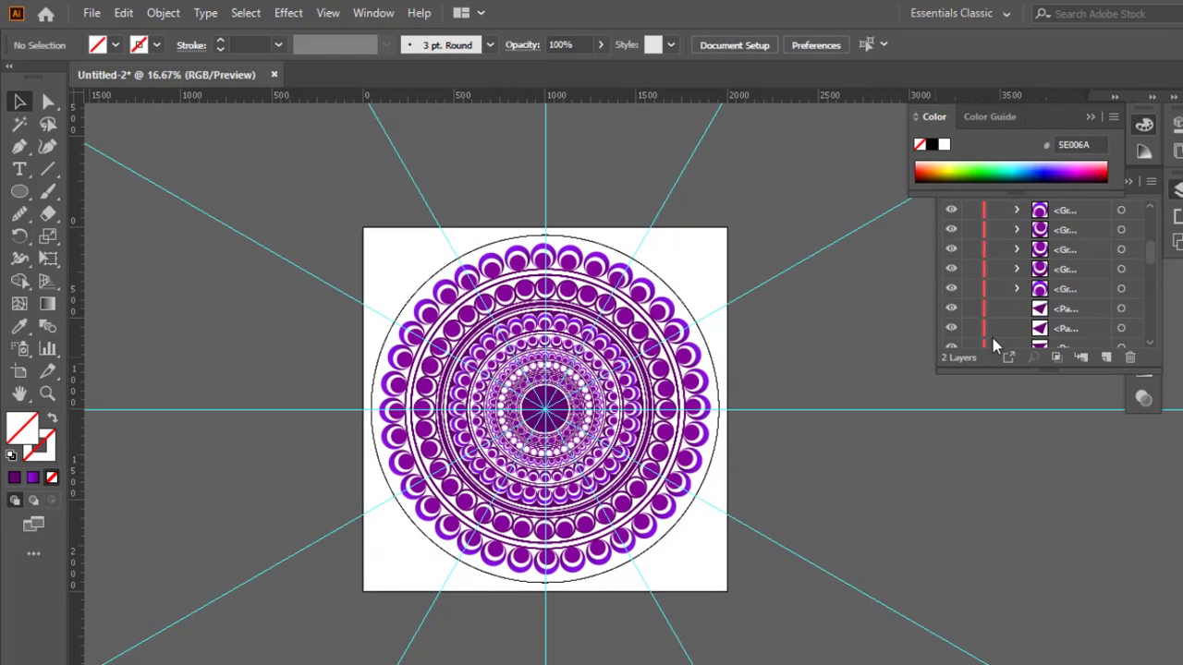
scroll(992, 338, "down", 3)
left_click(950, 338)
left_click(951, 319)
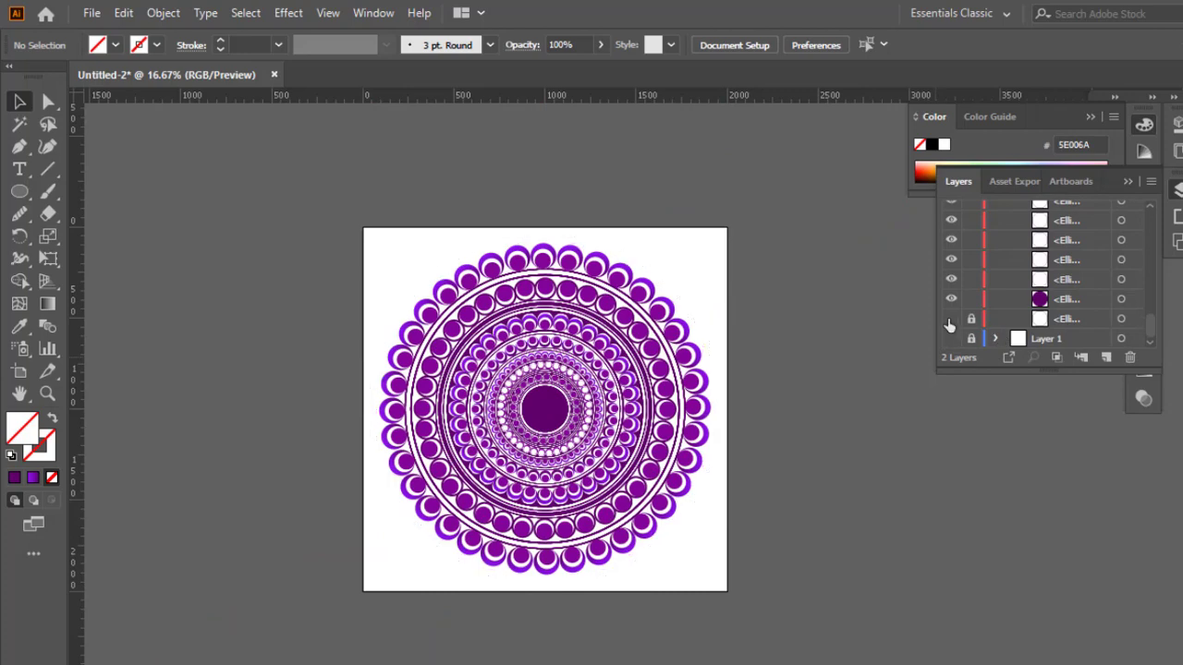
Step: Select all the mandala artwork and expand its fills and strokes
key("ctrl+a")
left_click(163, 13)
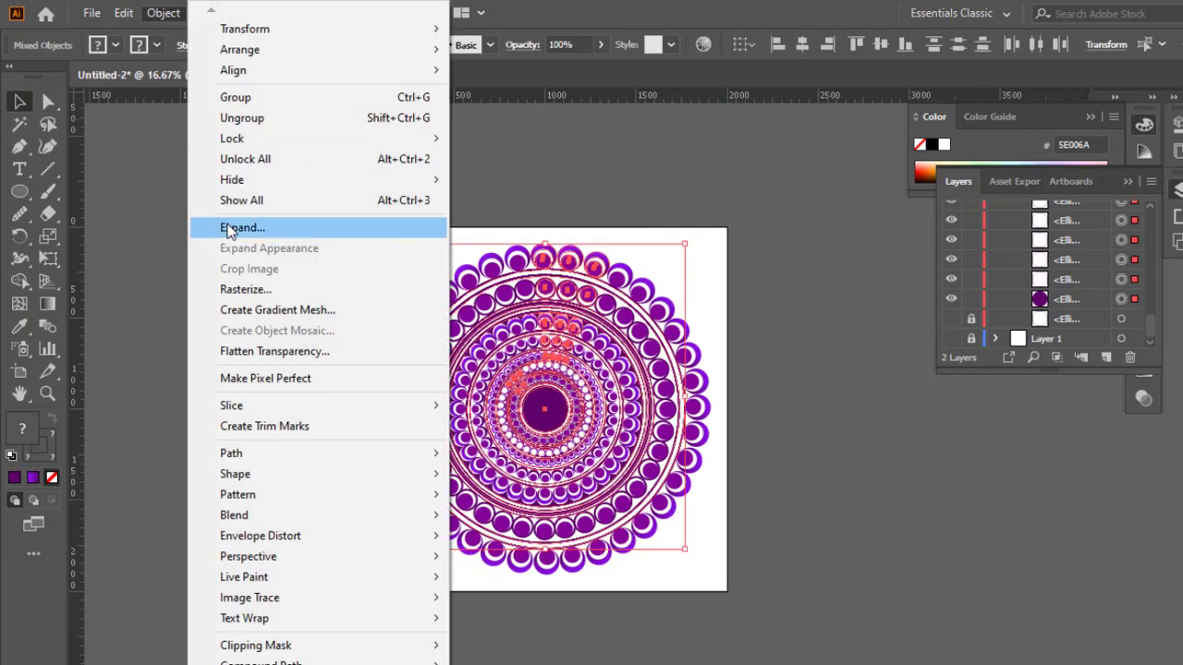
left_click(166, 230)
left_click(591, 458)
key("ctrl+g")
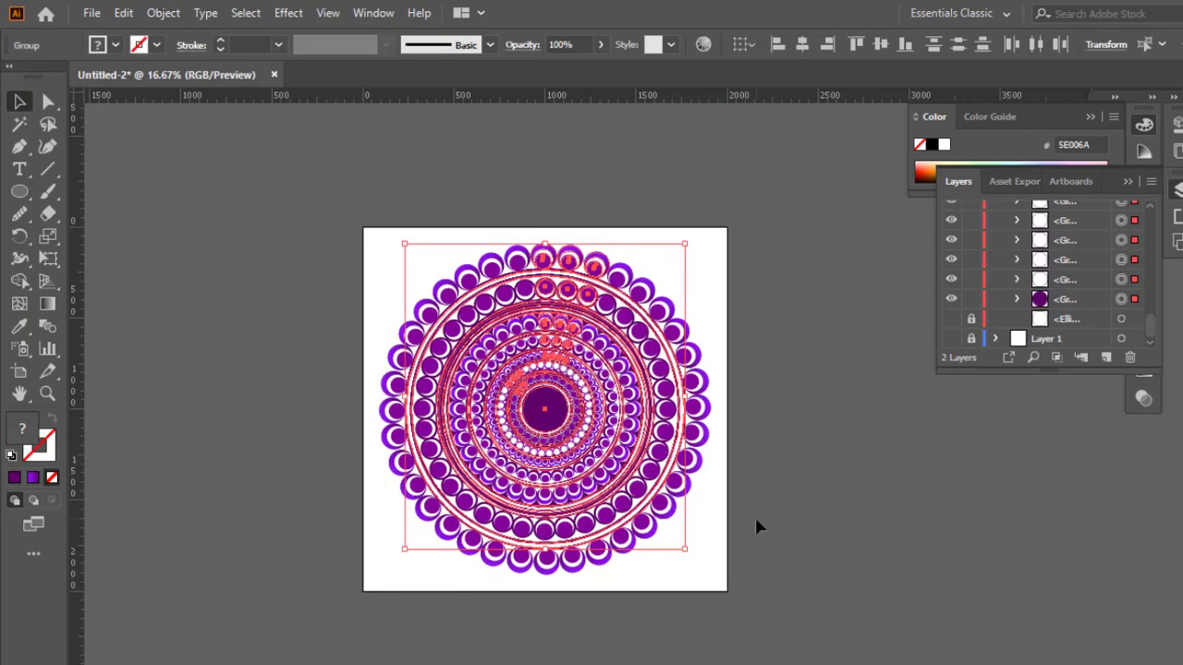
Step: Repeat the Expand command on the whole selected mandala several times
left_click(163, 18)
left_click(153, 63)
left_click(160, 16)
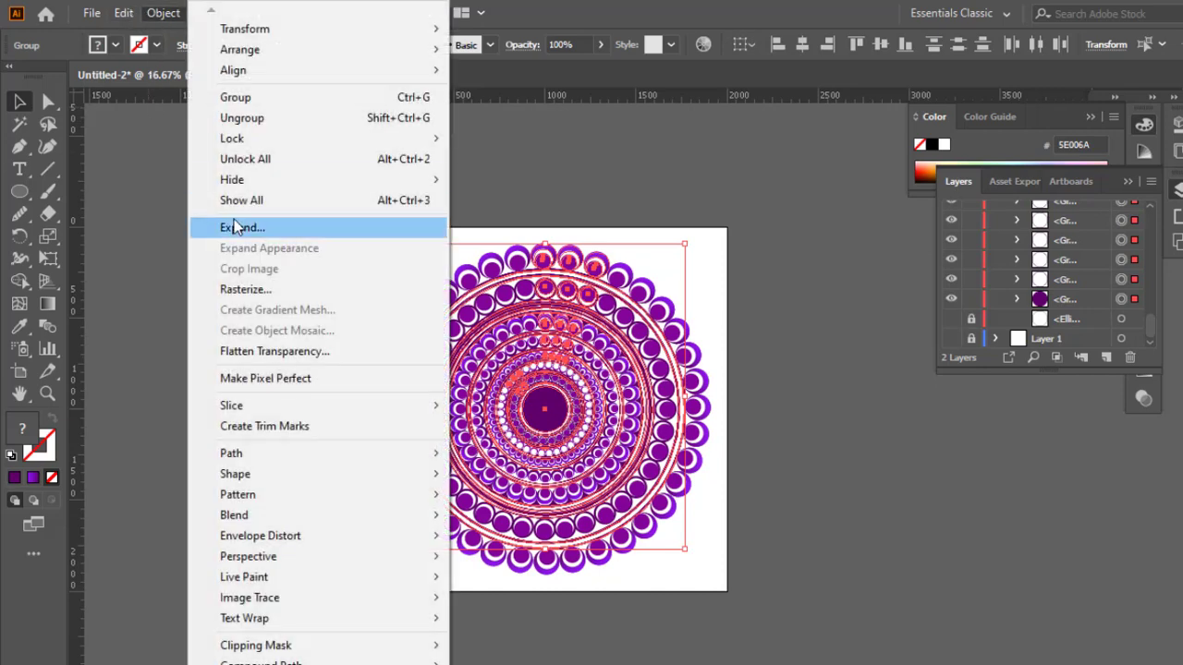
left_click(234, 228)
left_click(361, 250)
key("ctrl+a")
left_click(167, 15)
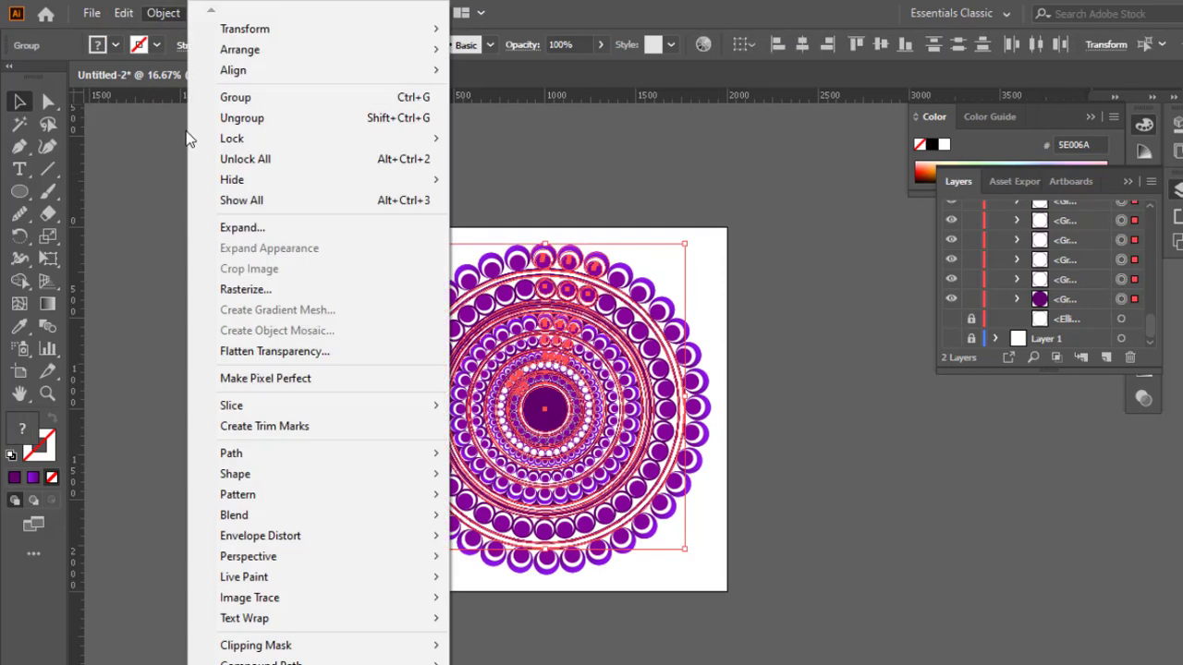
left_click(235, 231)
left_click(160, 12)
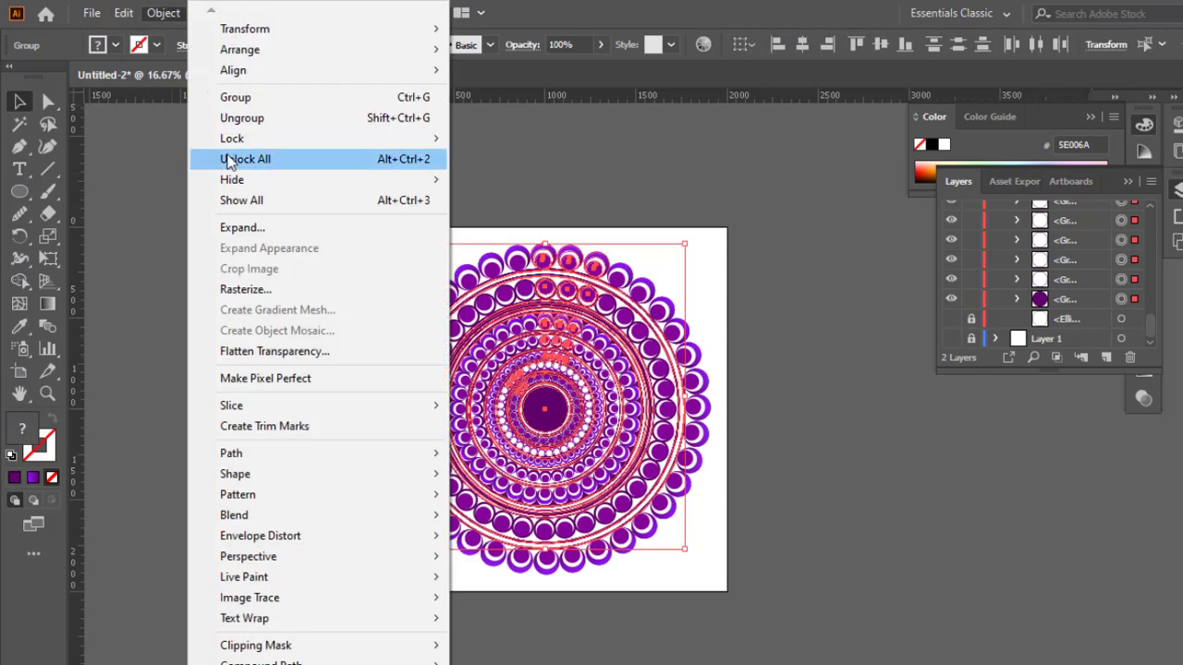
left_click(235, 227)
left_click_drag(299, 190, 709, 606)
left_click(164, 13)
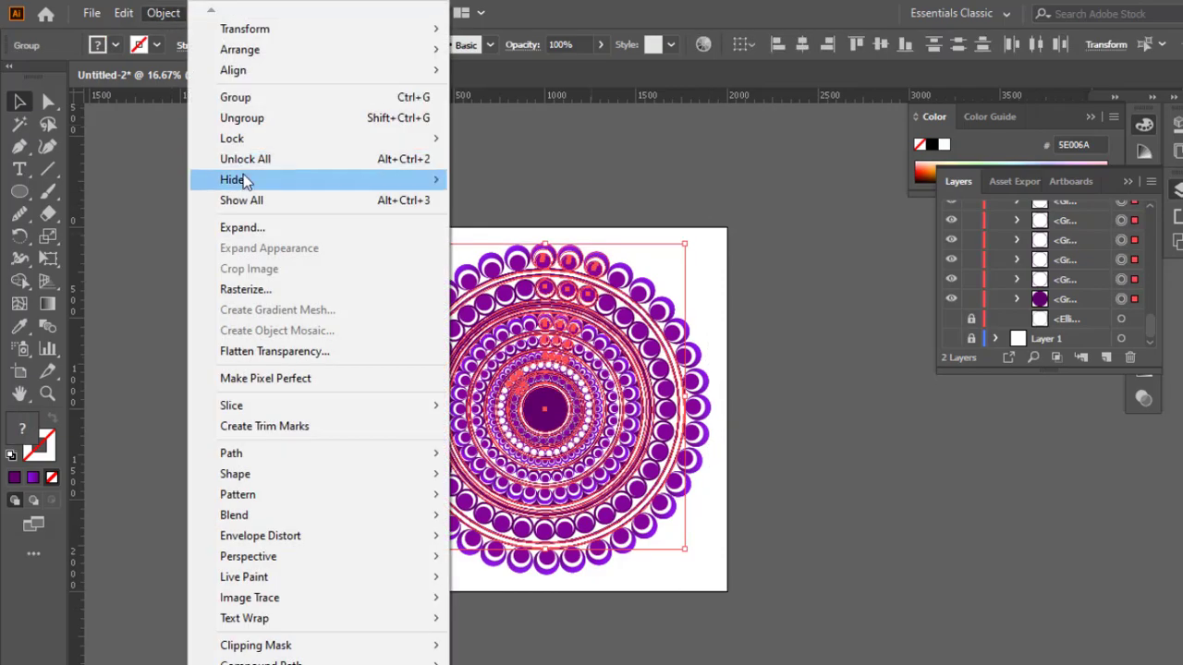
left_click(240, 228)
left_click(167, 15)
left_click(241, 228)
left_click(162, 13)
left_click(245, 230)
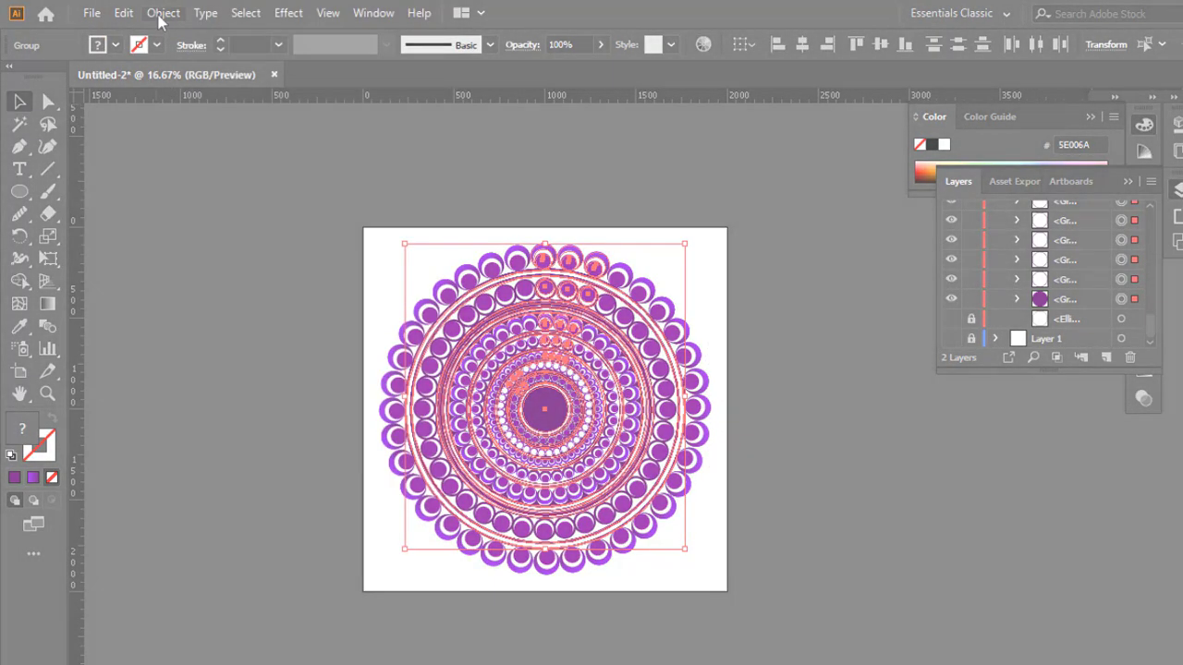
left_click(161, 15)
left_click(242, 229)
left_click(163, 13)
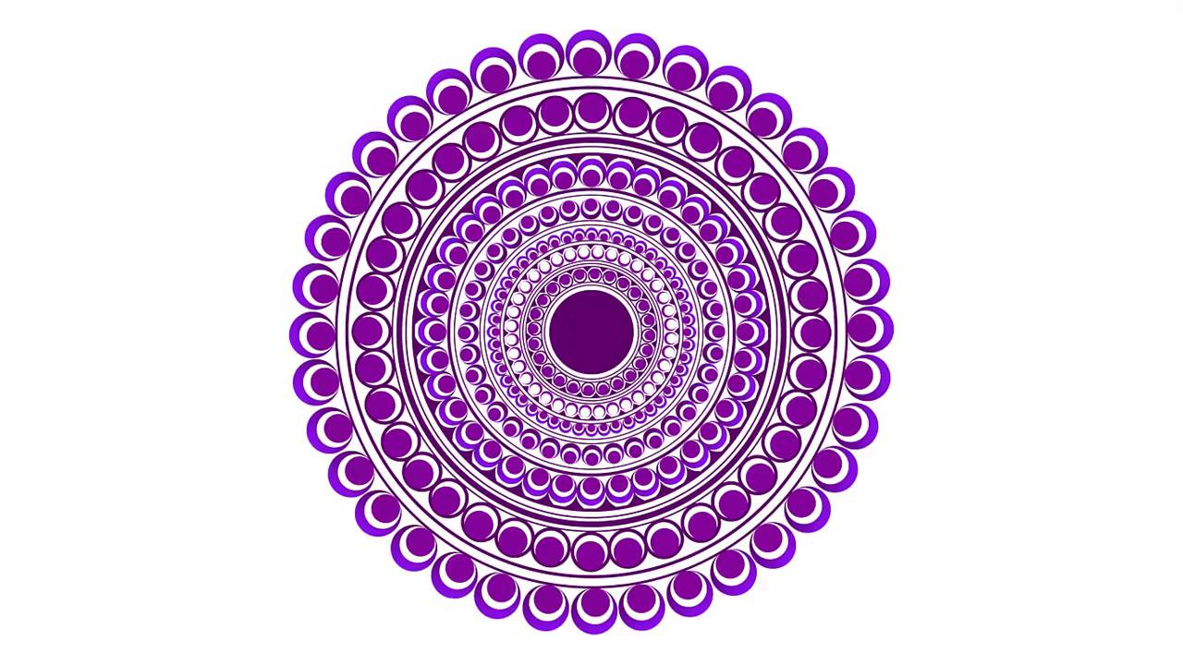